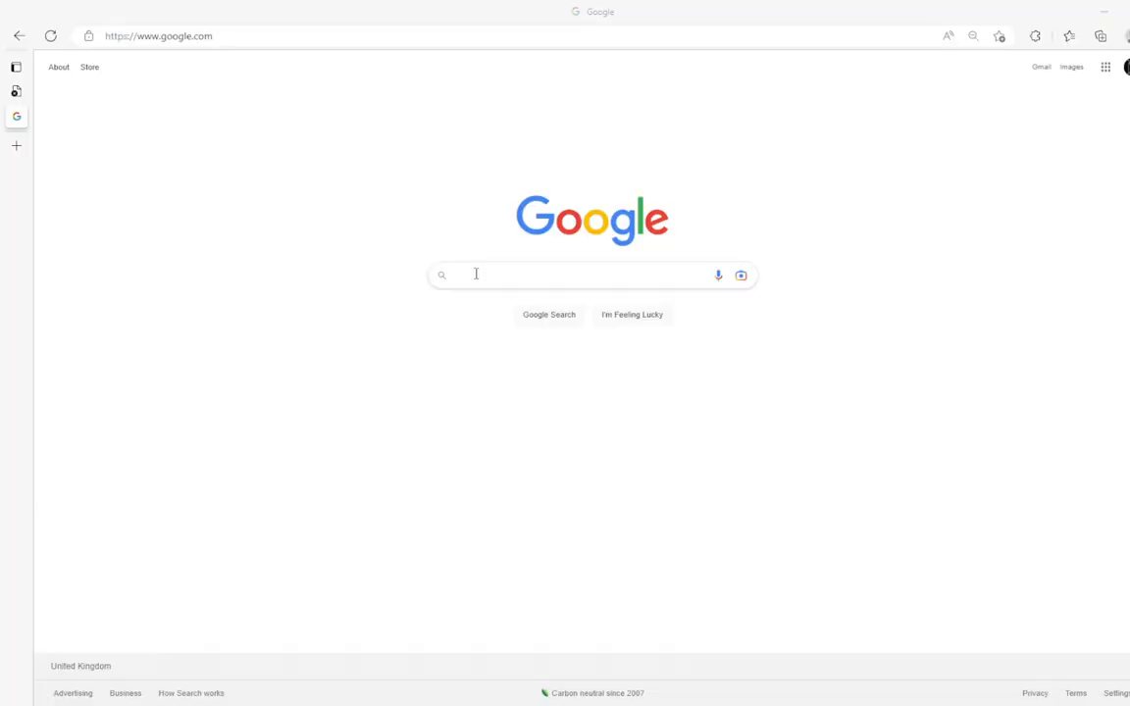
Step: Search Google for 'citrix adc download' using the suggestion list
click(470, 270)
text(citrix)
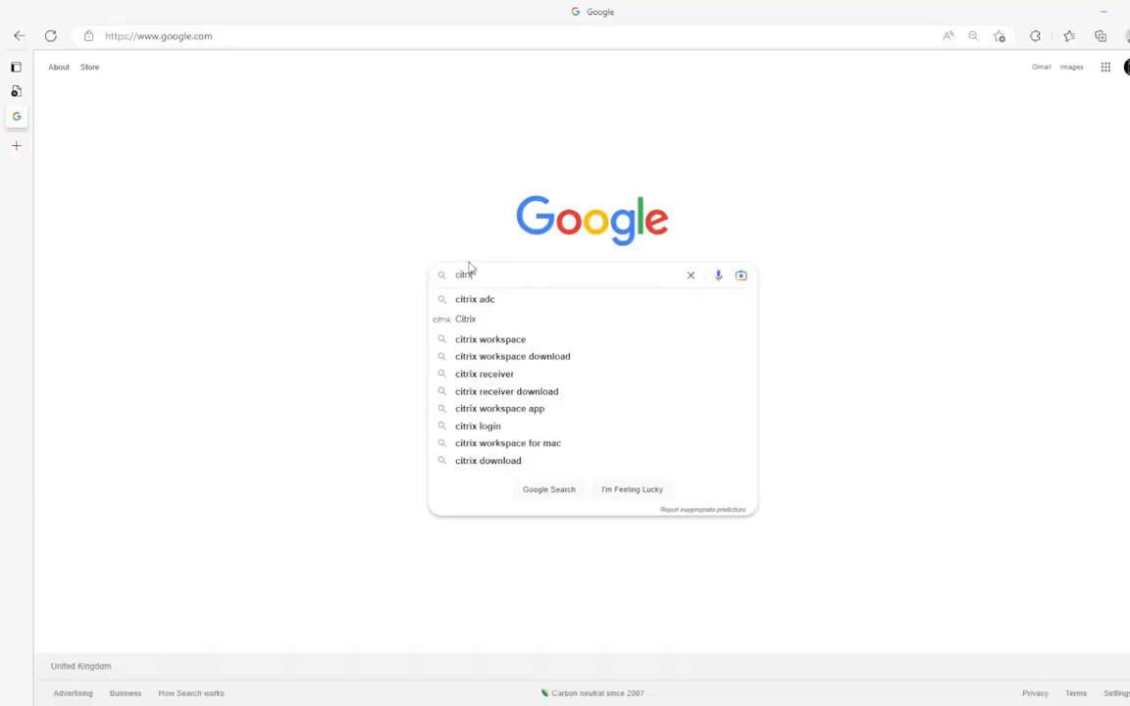
text( adc d)
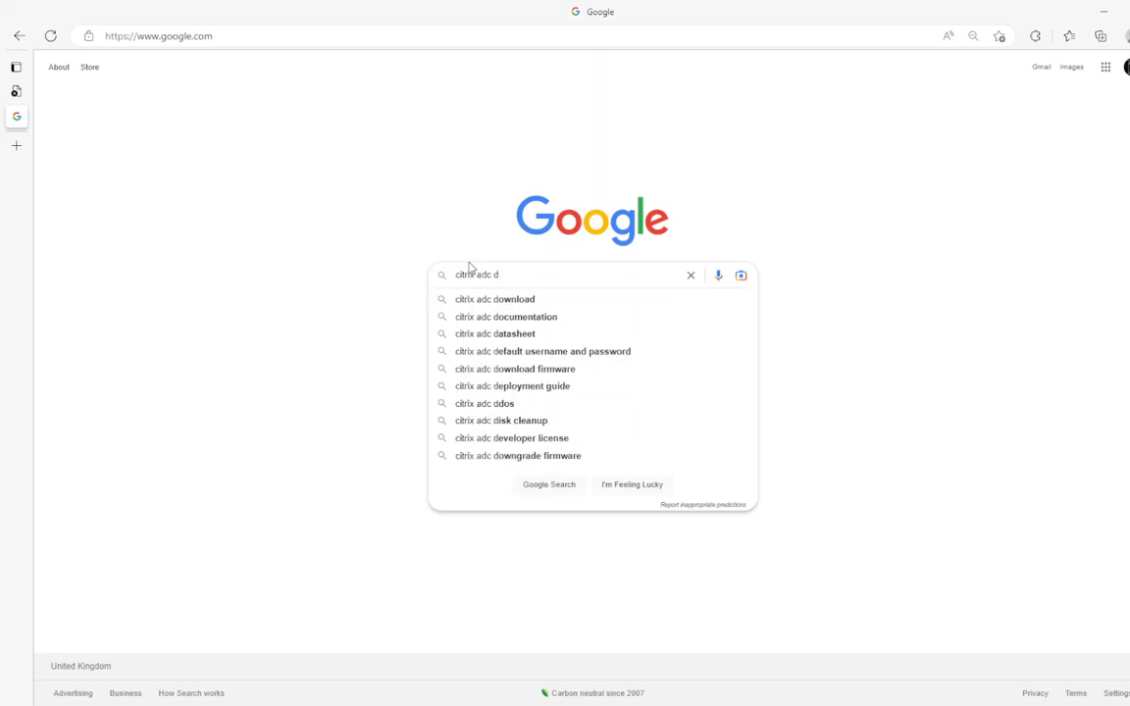
key(Down)
key(Return)
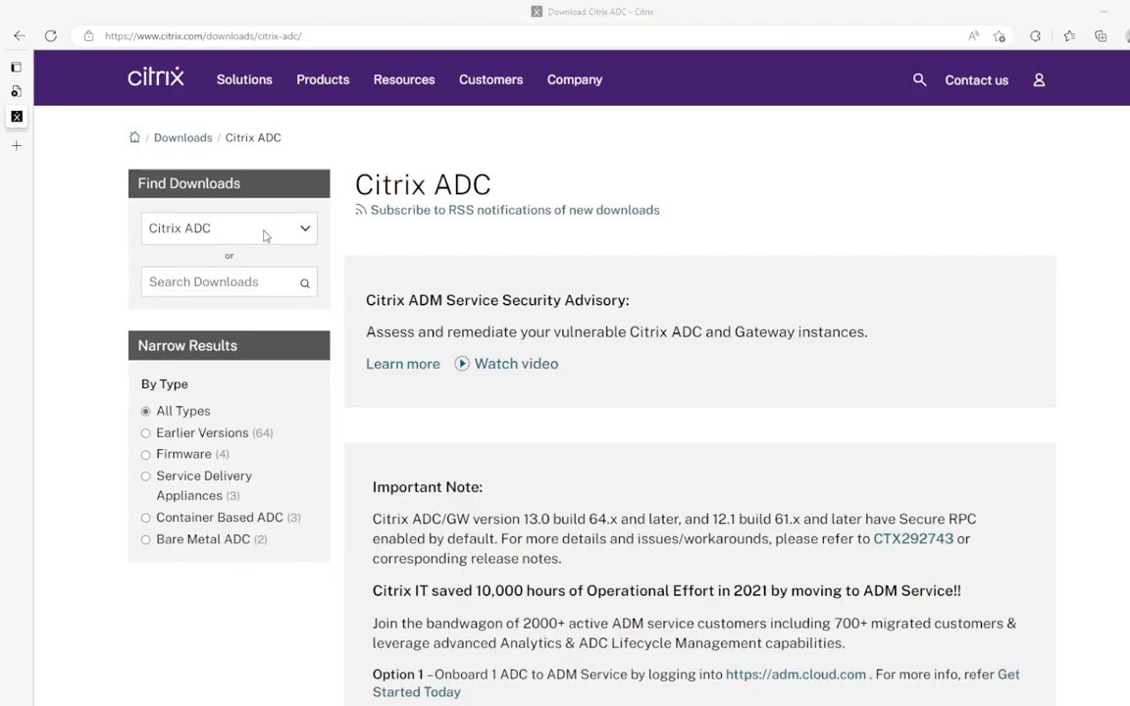
Step: Under Citrix ADC Release 13.1, expand Firmware, Service Delivery Appliances, Container Based ADC and Earlier Versions
scroll(429, 267, down, 4)
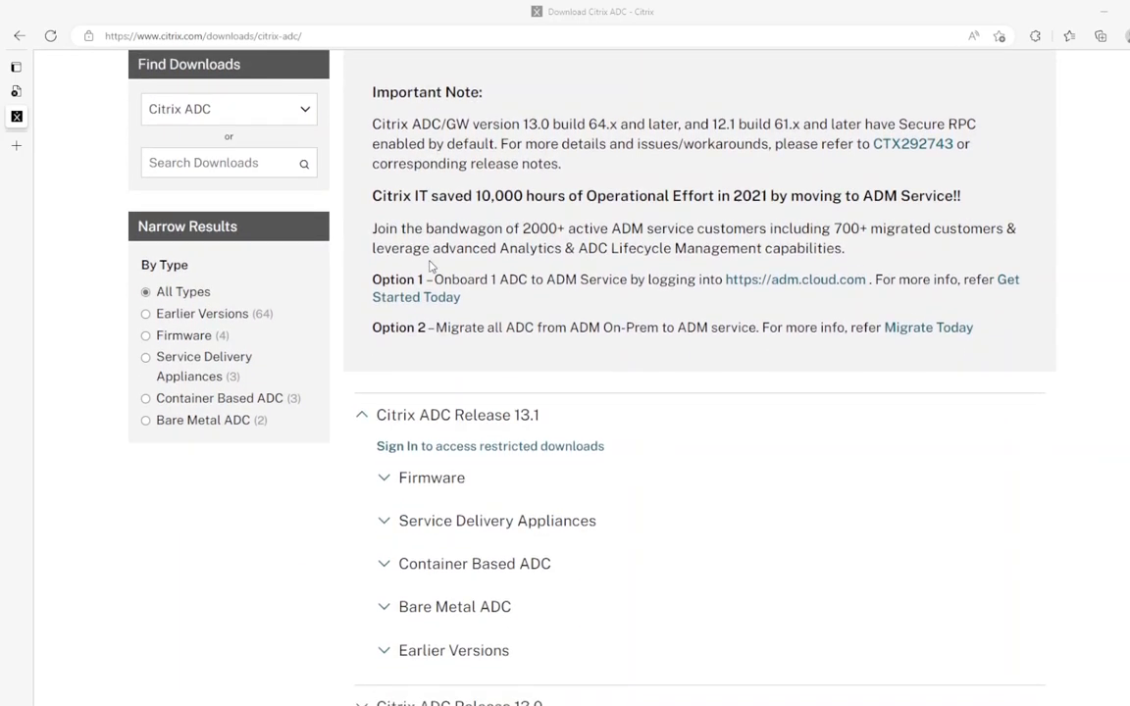
scroll(428, 267, down, 2)
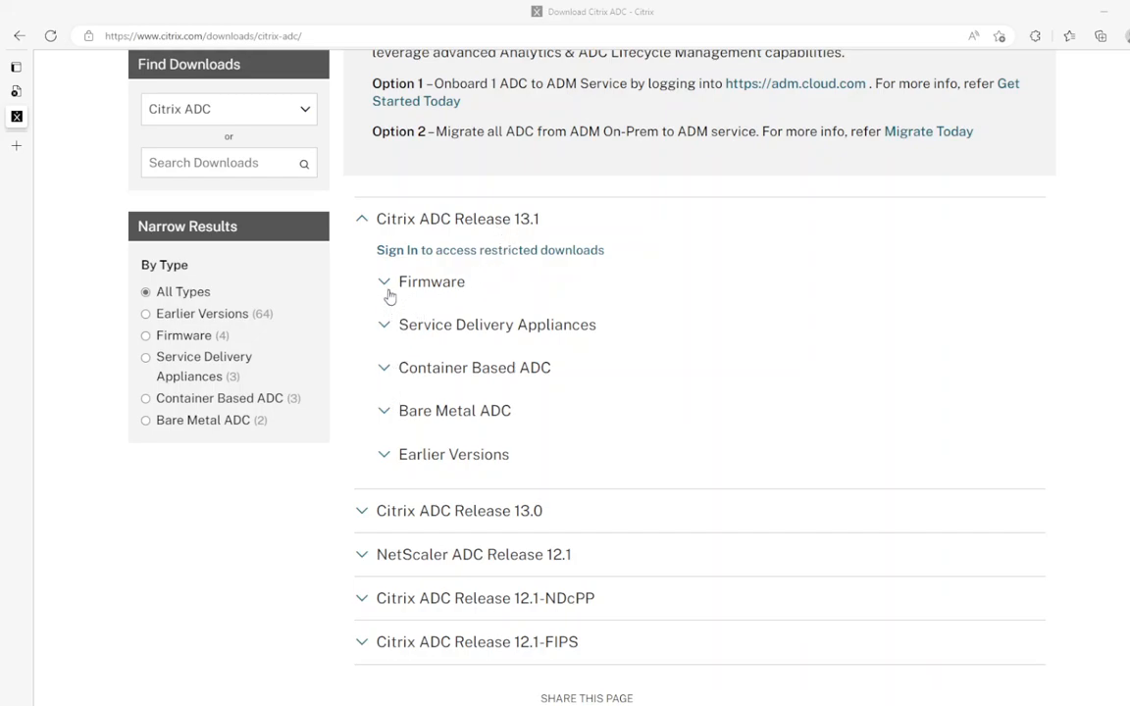
click(421, 290)
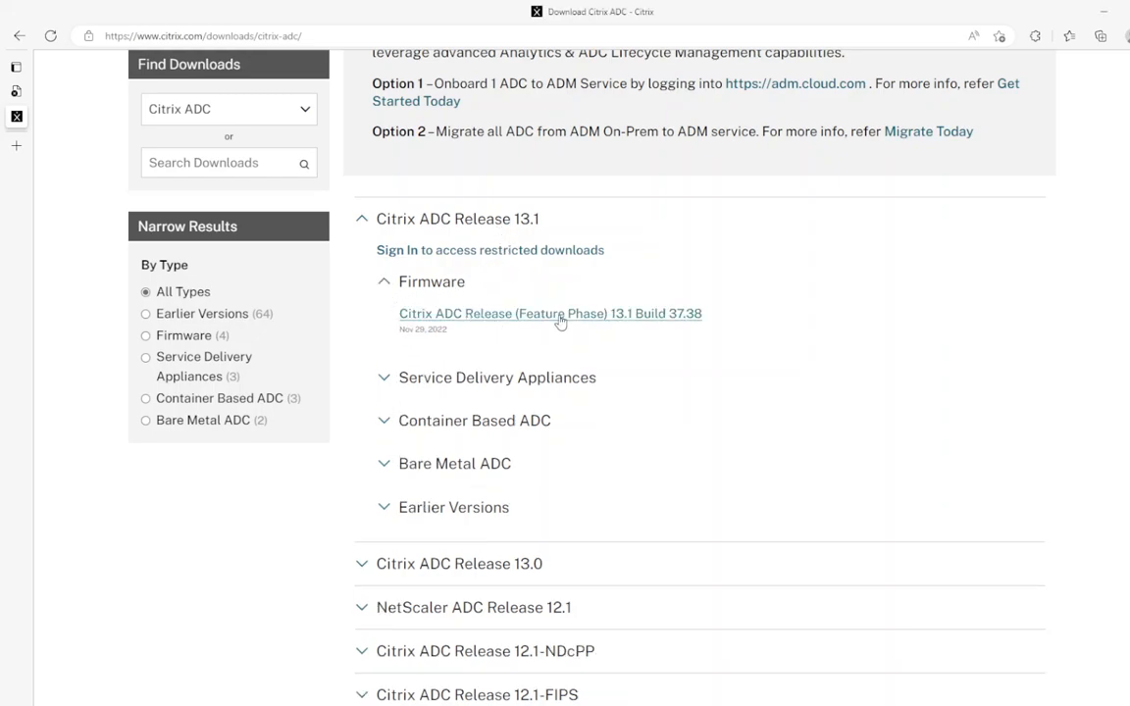
click(382, 379)
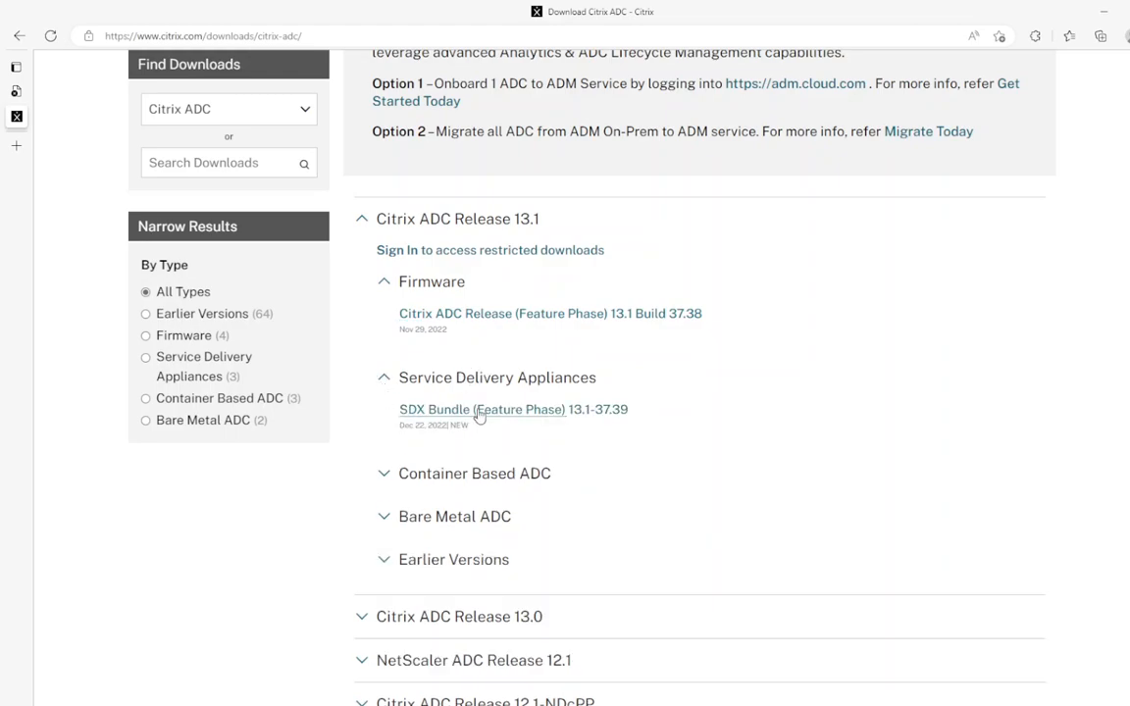
scroll(477, 417, down, 2)
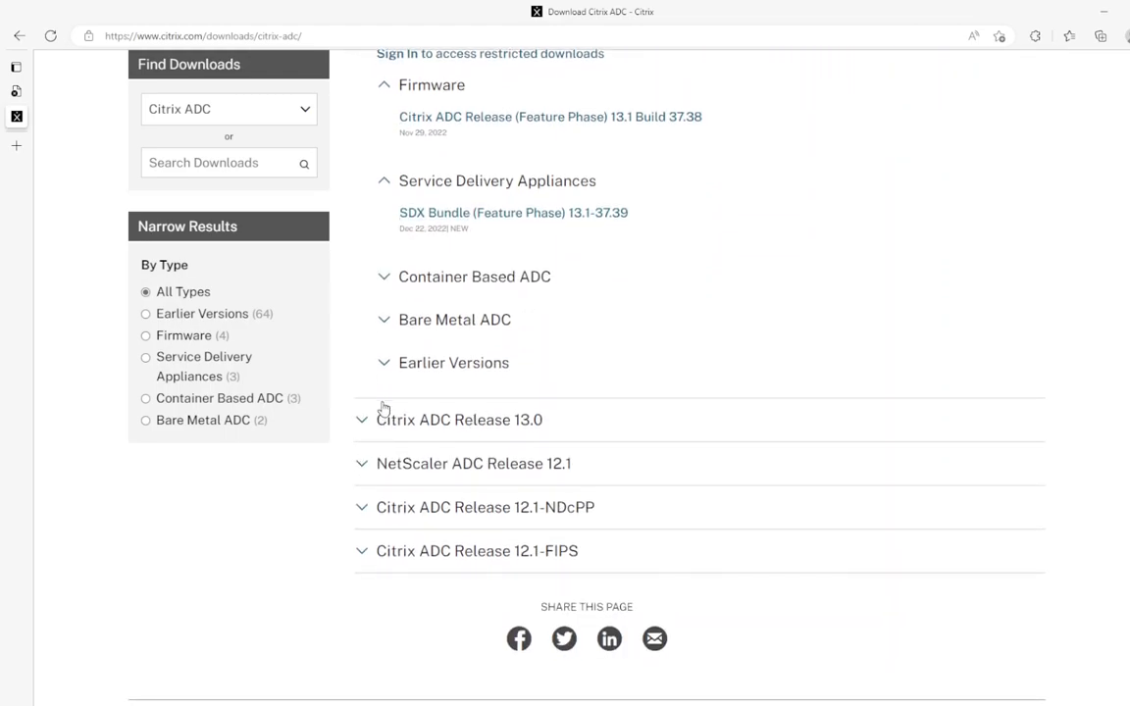
click(385, 279)
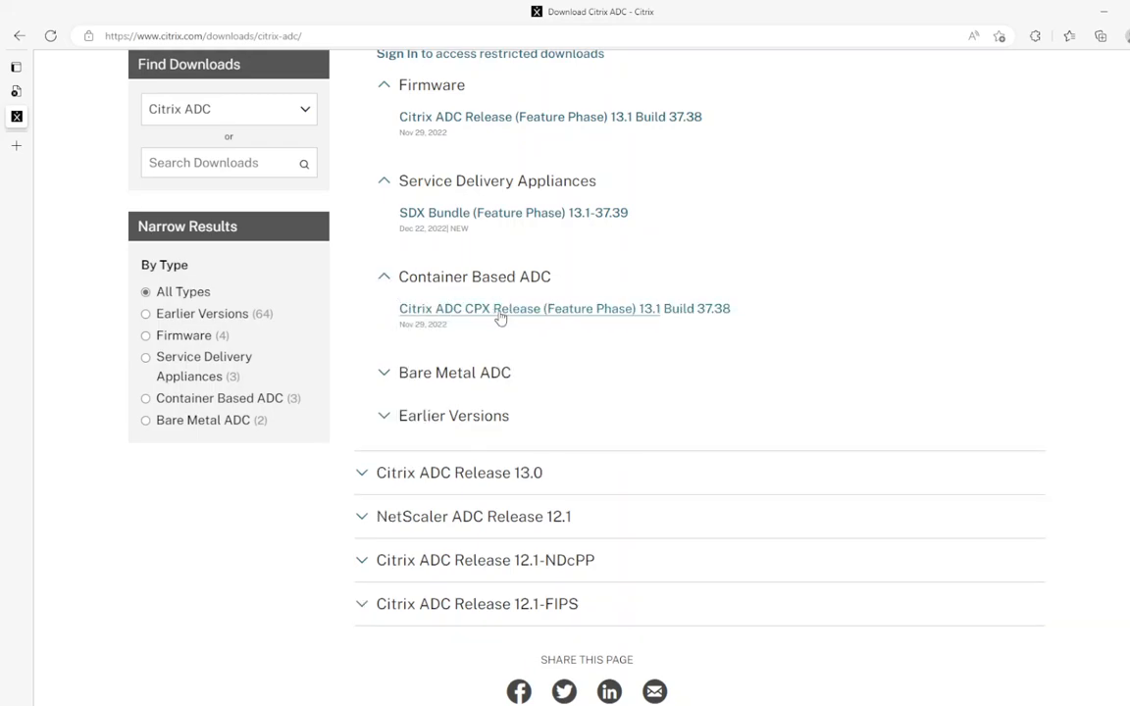
click(386, 420)
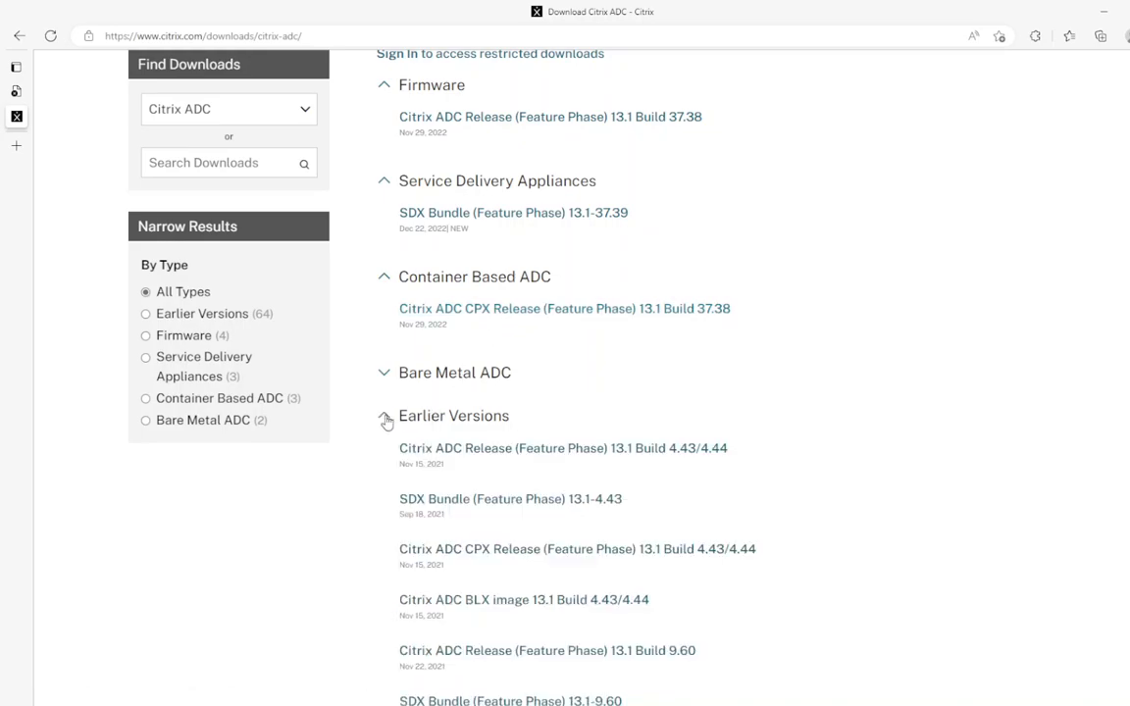
scroll(487, 424, down, 1)
scroll(487, 425, down, 2)
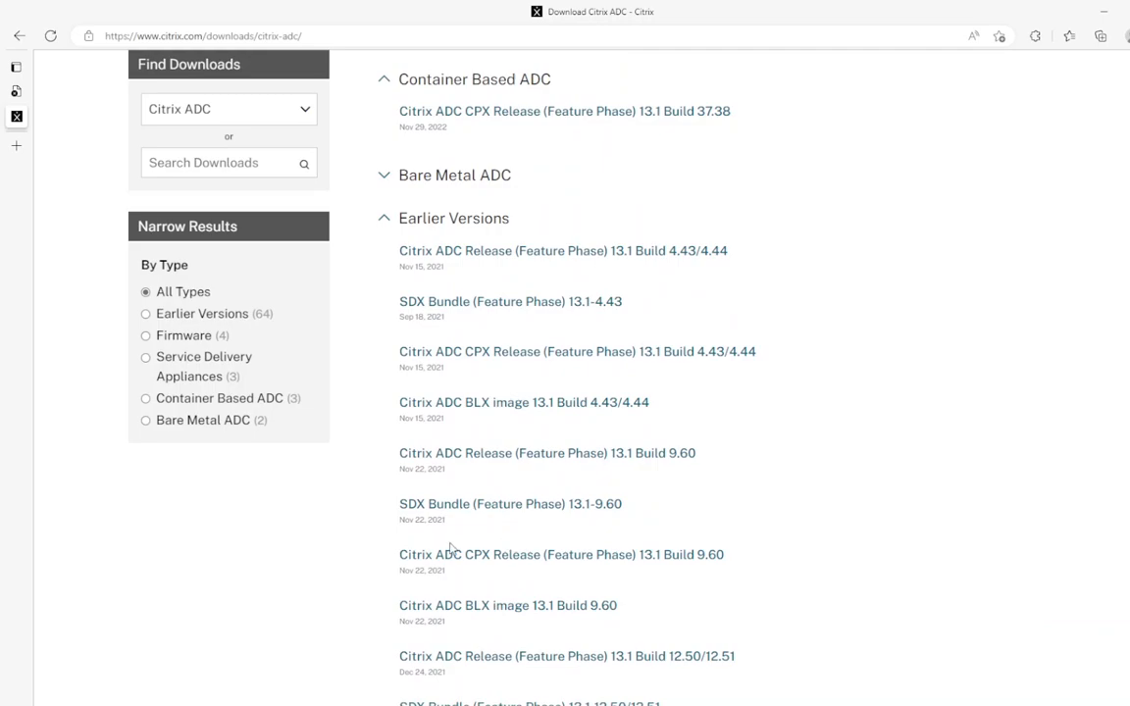
scroll(588, 431, up, 10)
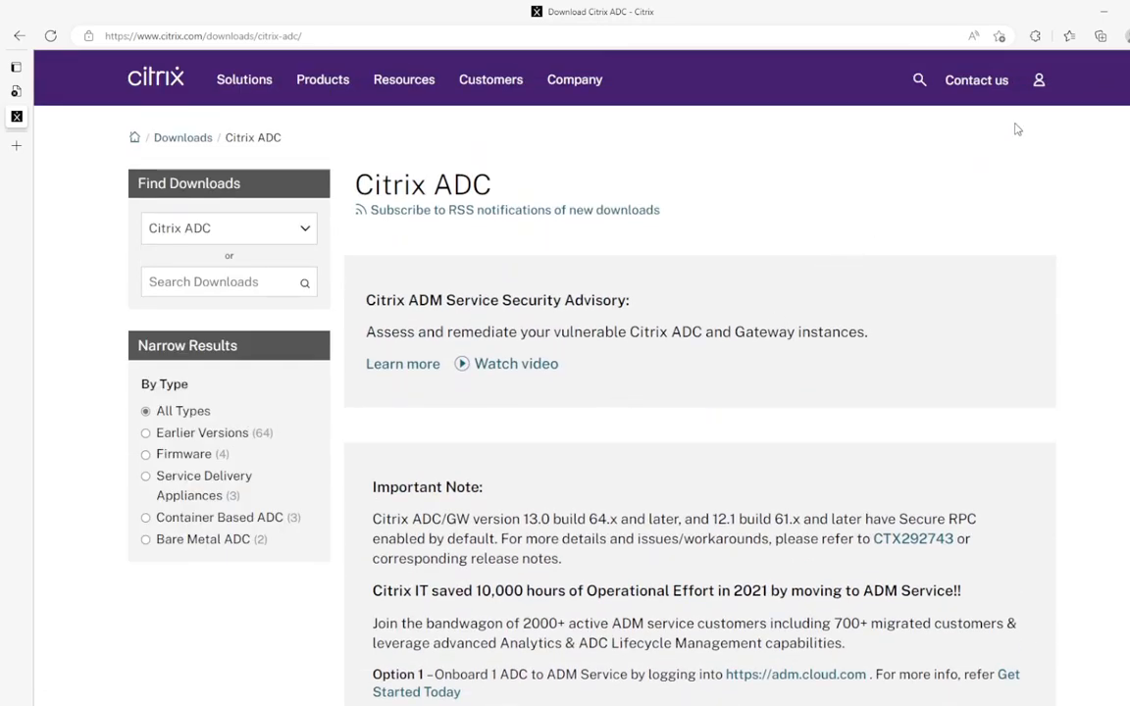
Step: Sign in to the My Citrix account with the account credentials
click(1038, 86)
mouse_move(1039, 88)
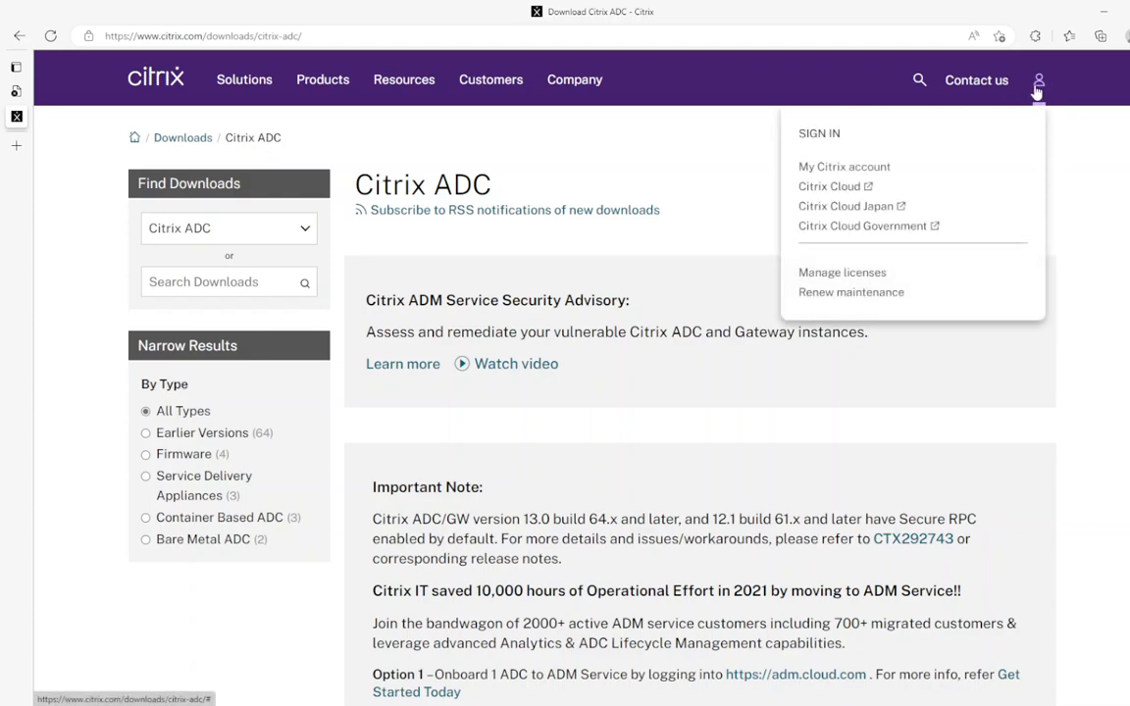
click(853, 169)
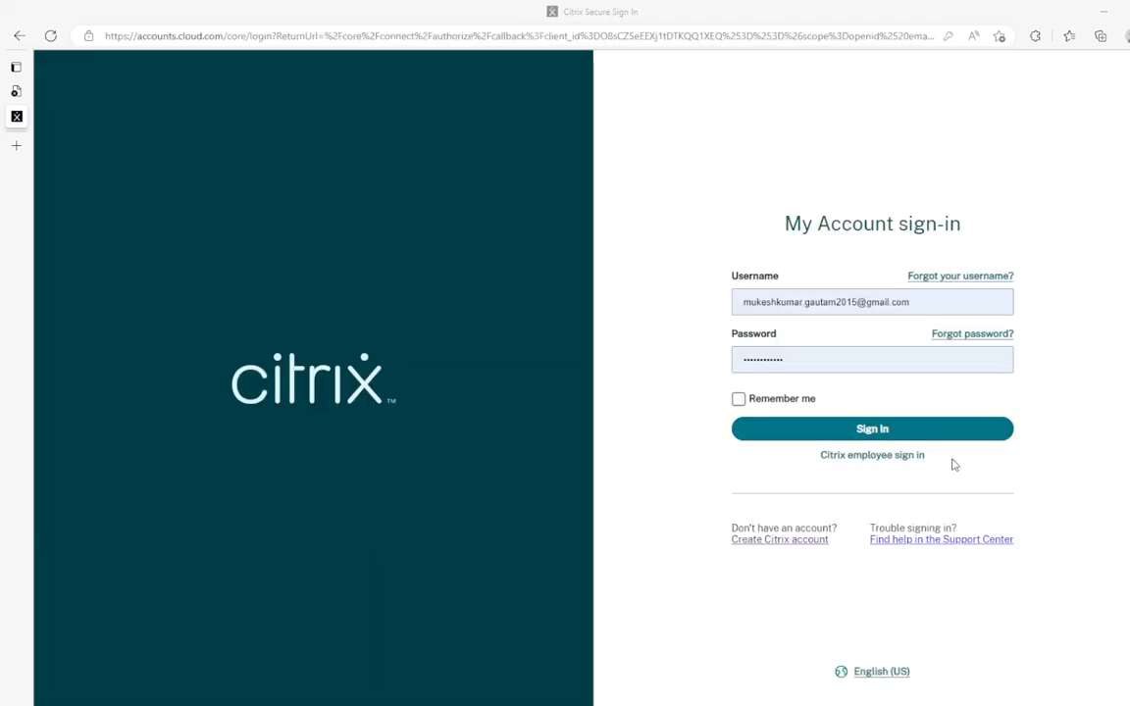
click(914, 436)
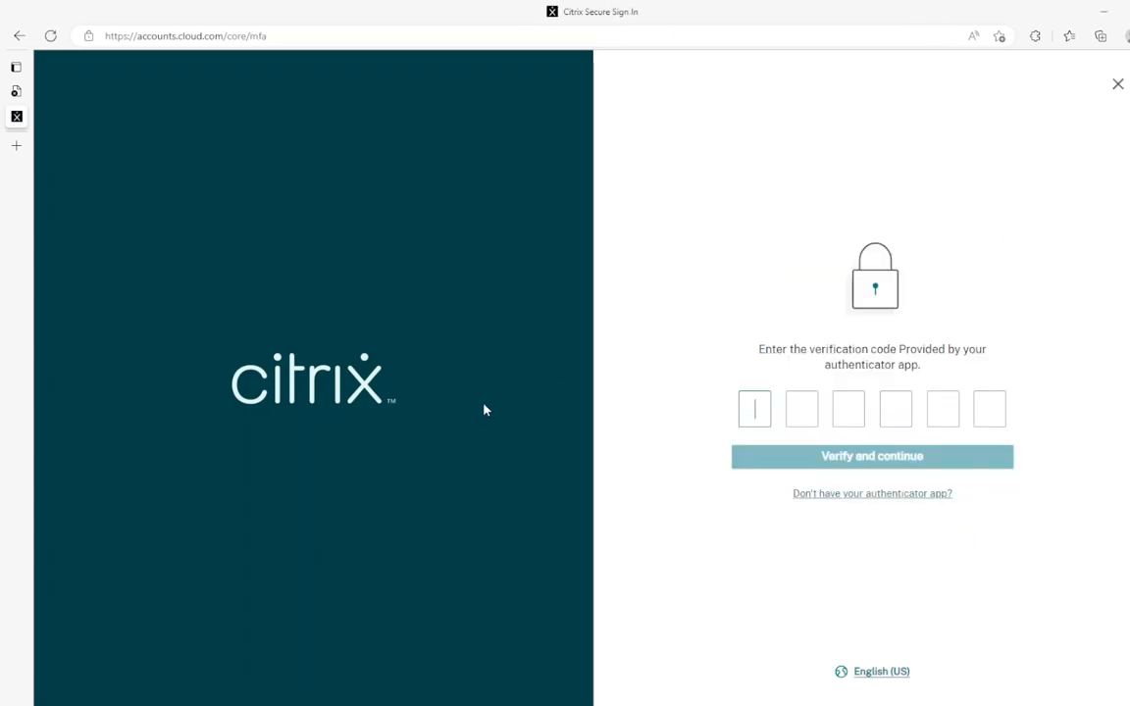
Step: Enter the six-digit authenticator verification code and submit it
click(754, 409)
click(754, 414)
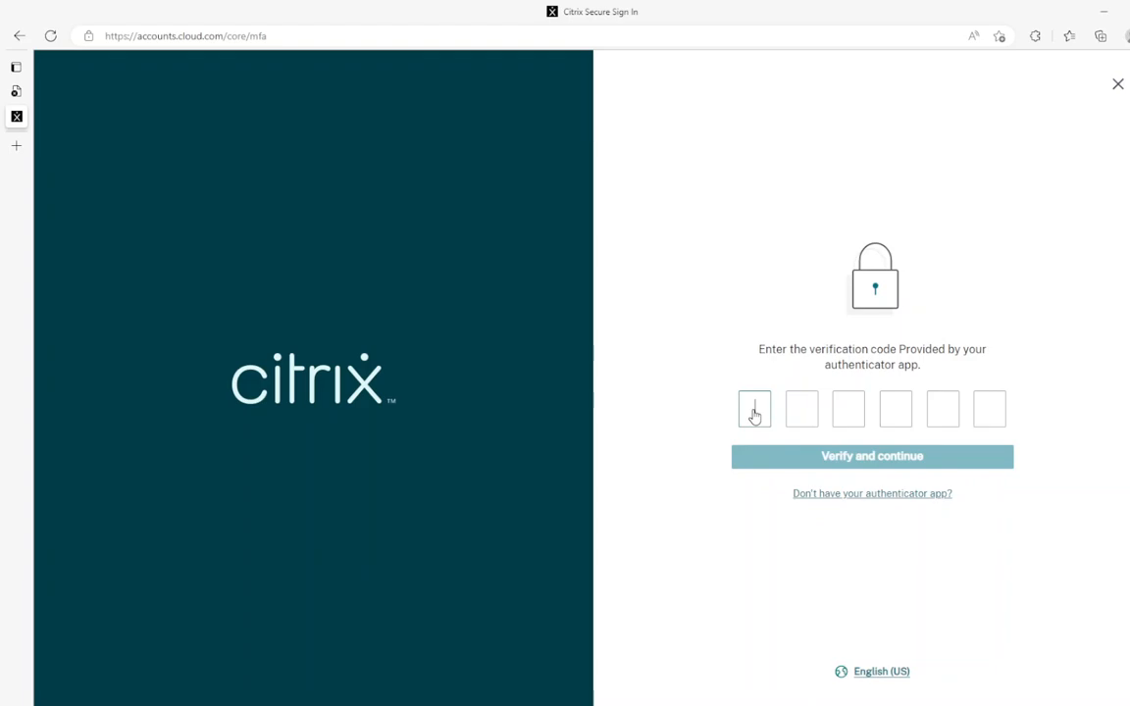
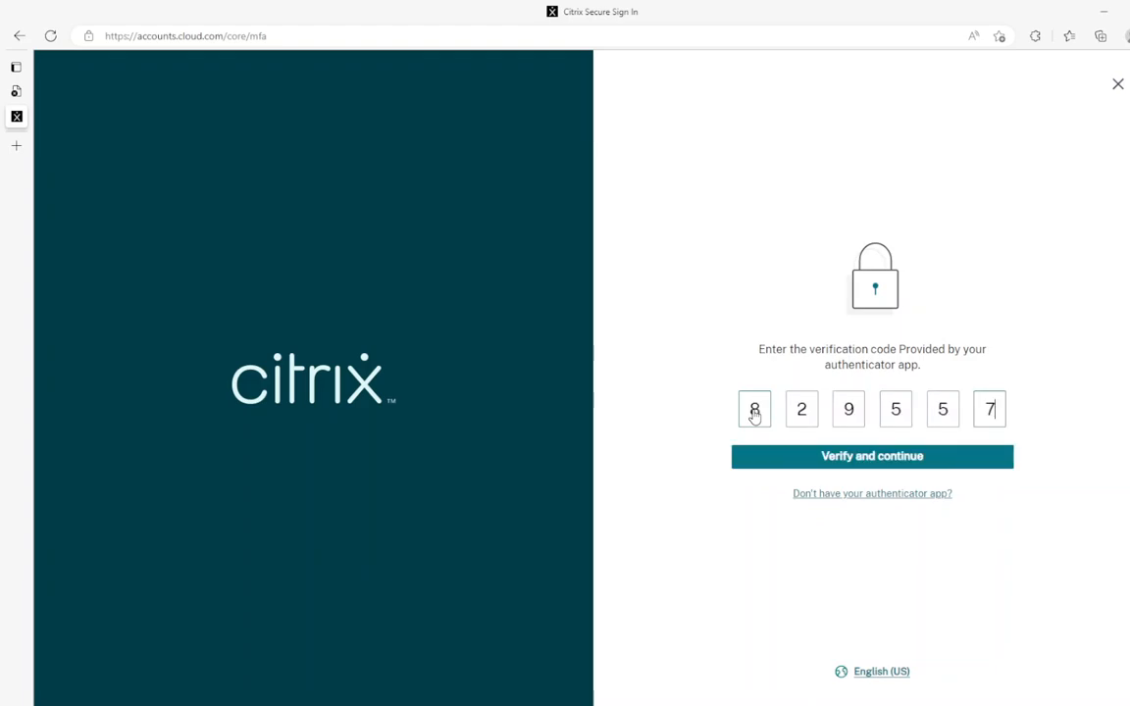
key(Return)
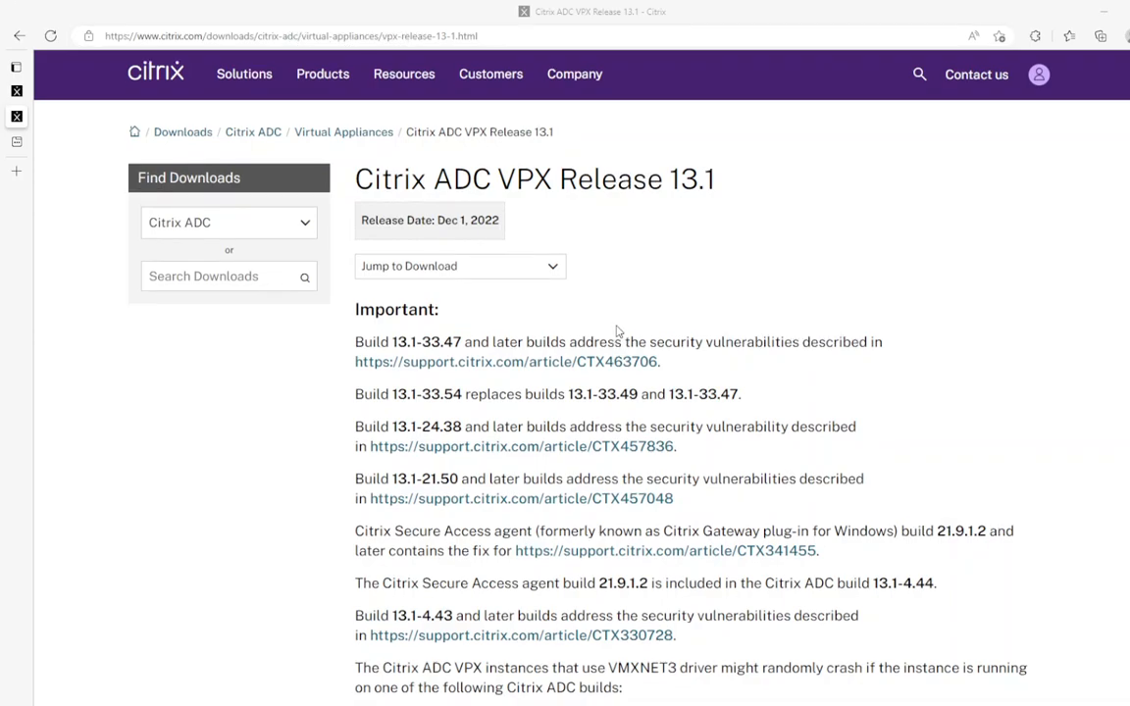
Step: Download the VPX for ESXi 13.1 Build 37.38 new-installation package, accepting the licence agreement
scroll(617, 327, down, 1)
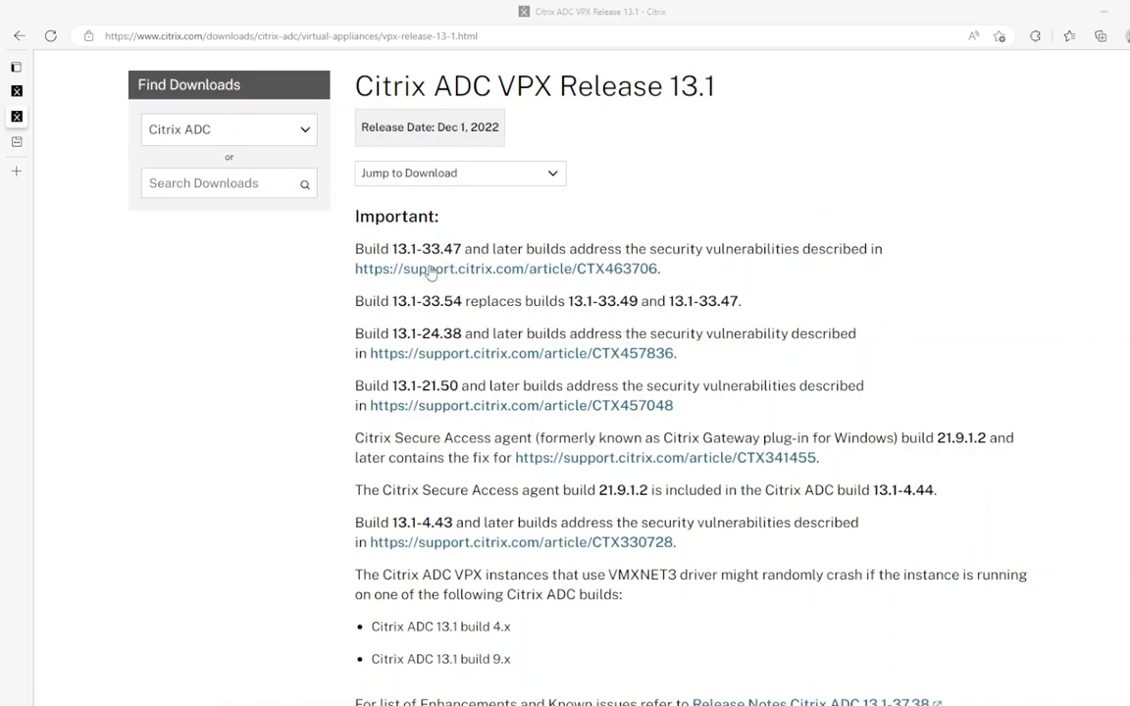
scroll(427, 298, down, 3)
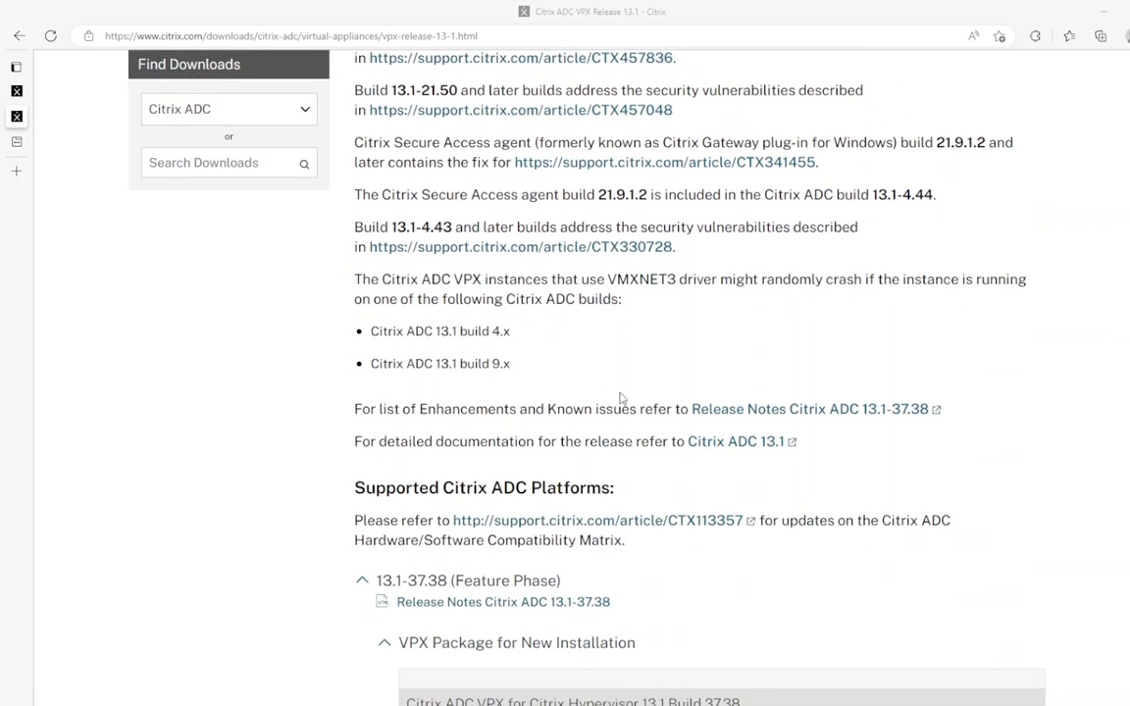
scroll(500, 264, up, 2)
scroll(559, 290, down, 4)
scroll(560, 290, down, 3)
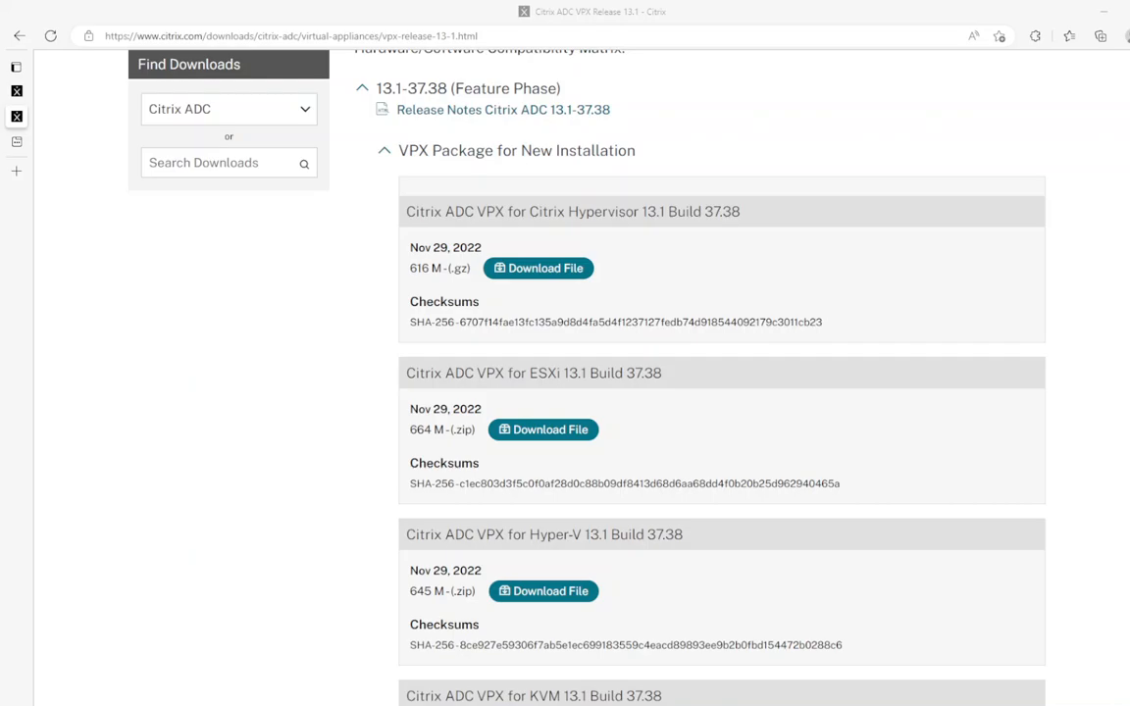
click(544, 430)
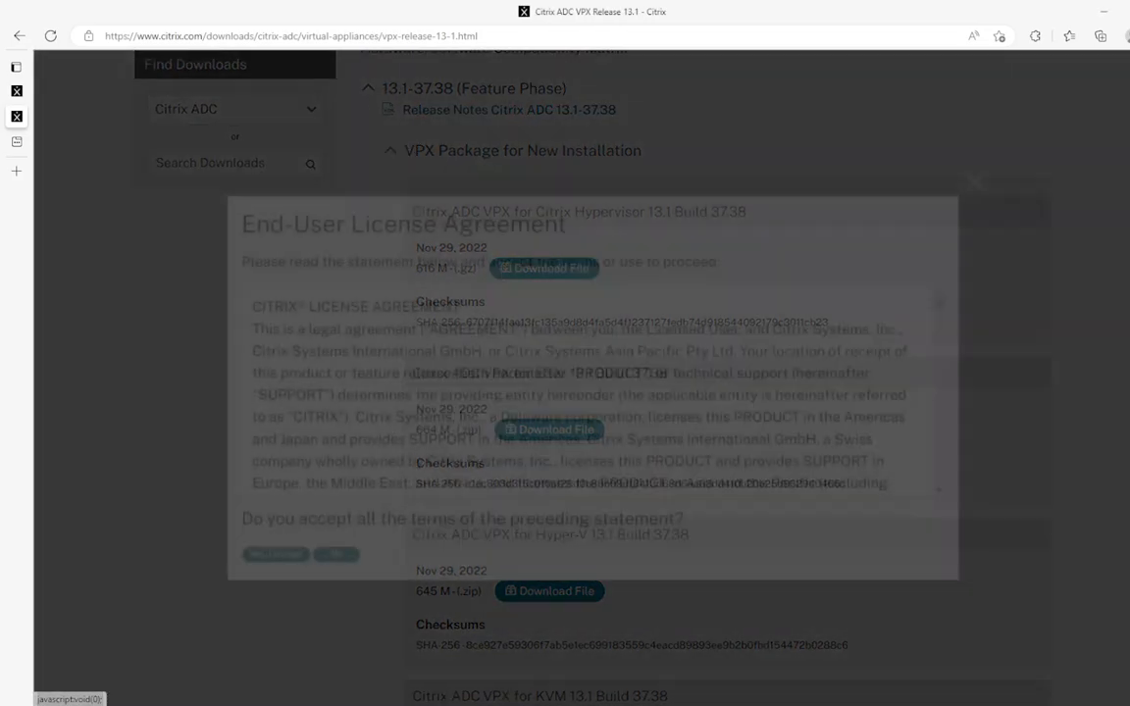
click(280, 554)
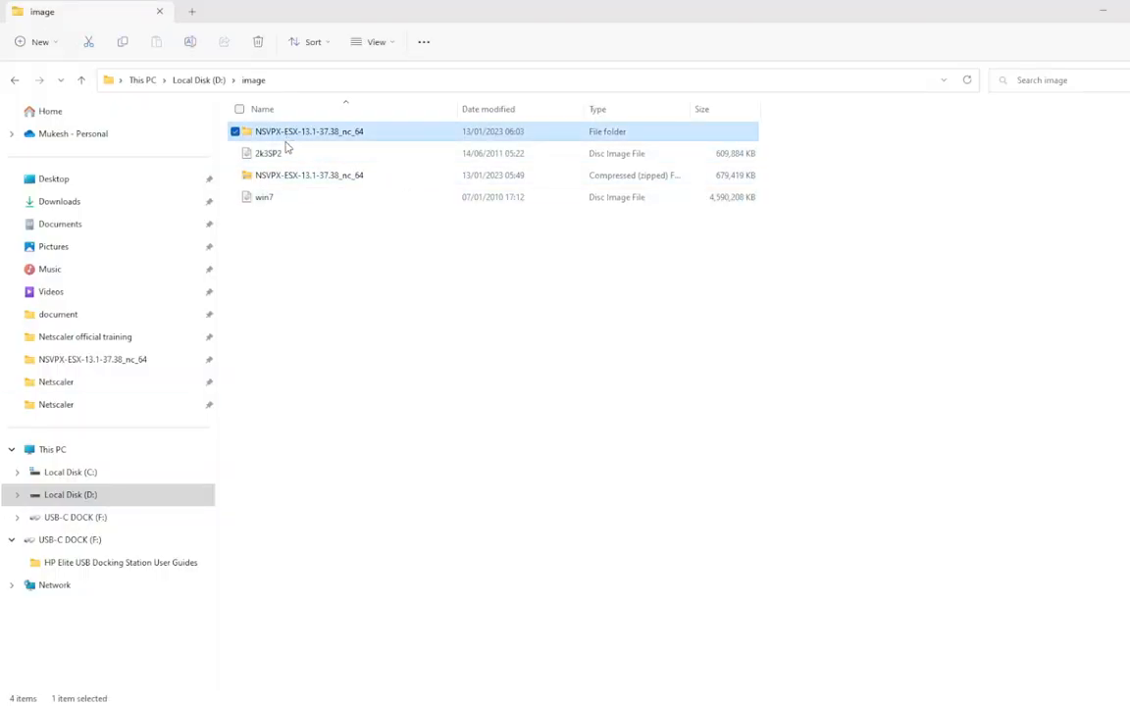
Step: Check the .mf, OVF and disk1 files in D:\image\NSVPX-ESX-13.1-37.38_nc_64, then minimize Explorer
click(287, 176)
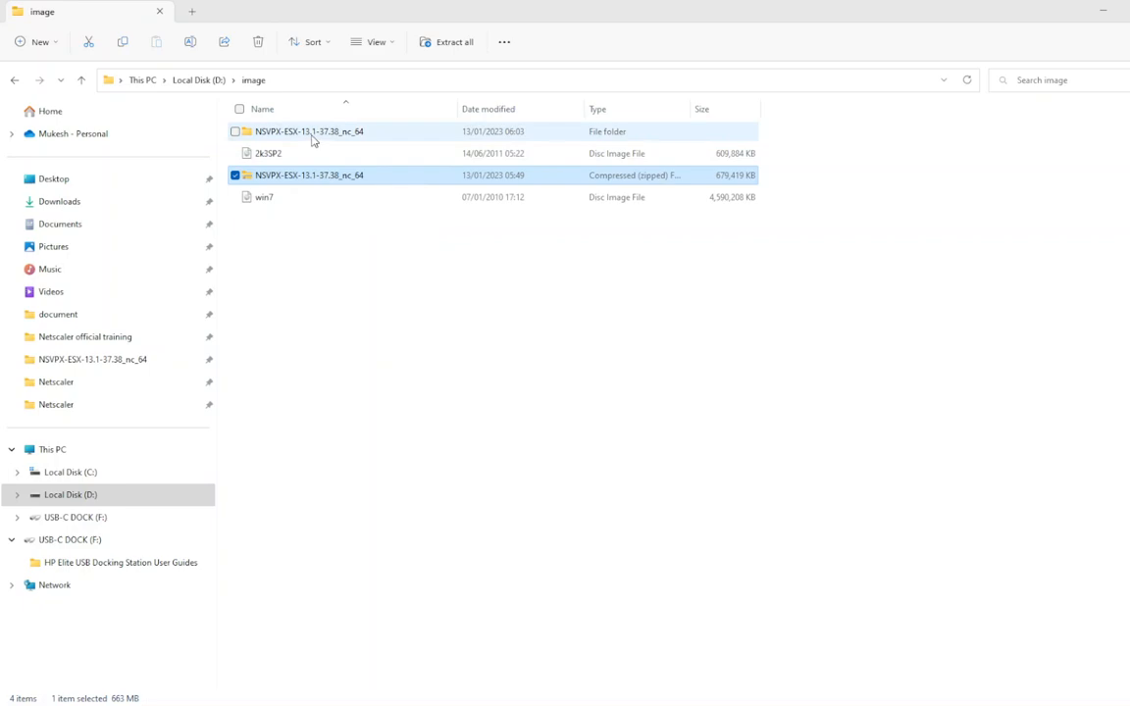
double_click(313, 140)
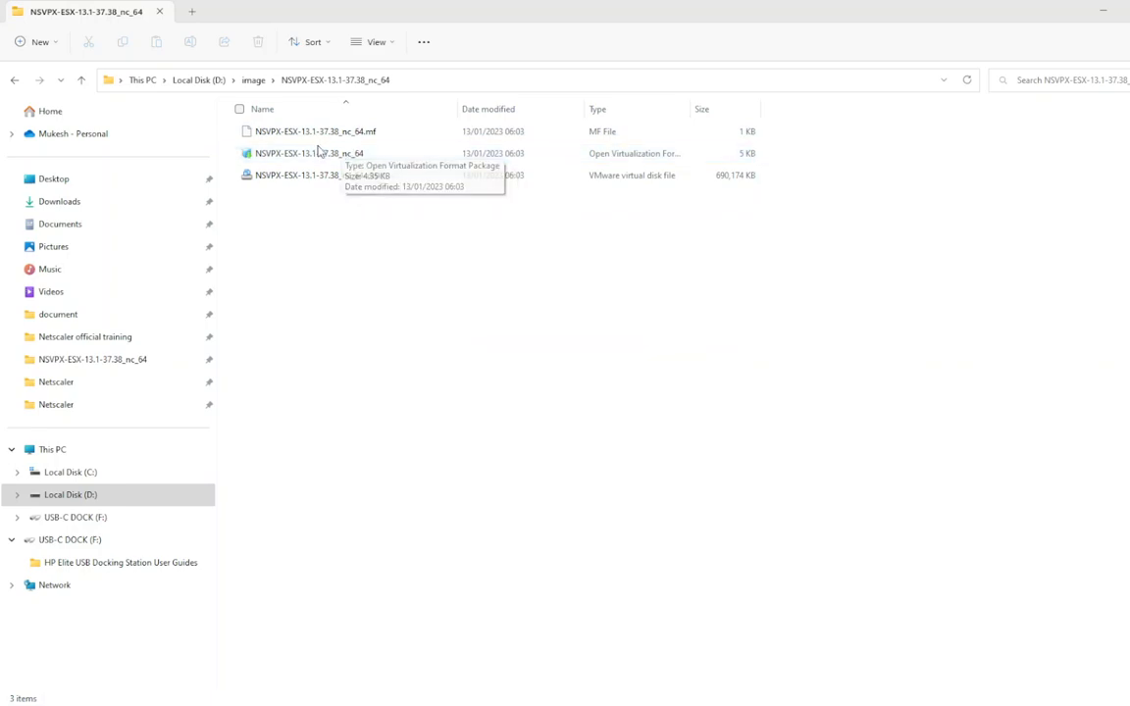
click(1102, 11)
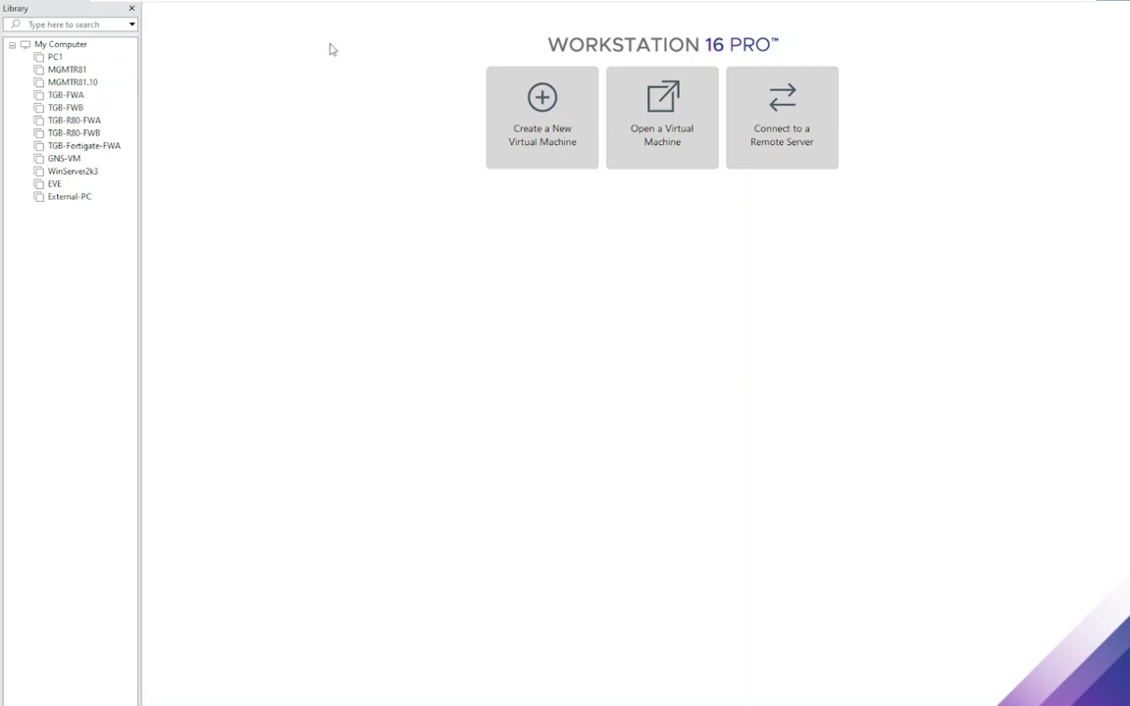
Step: Open the NSVPX-ESX-13.1-37.38_nc_64 .ovf package from D:\image for import
click(676, 144)
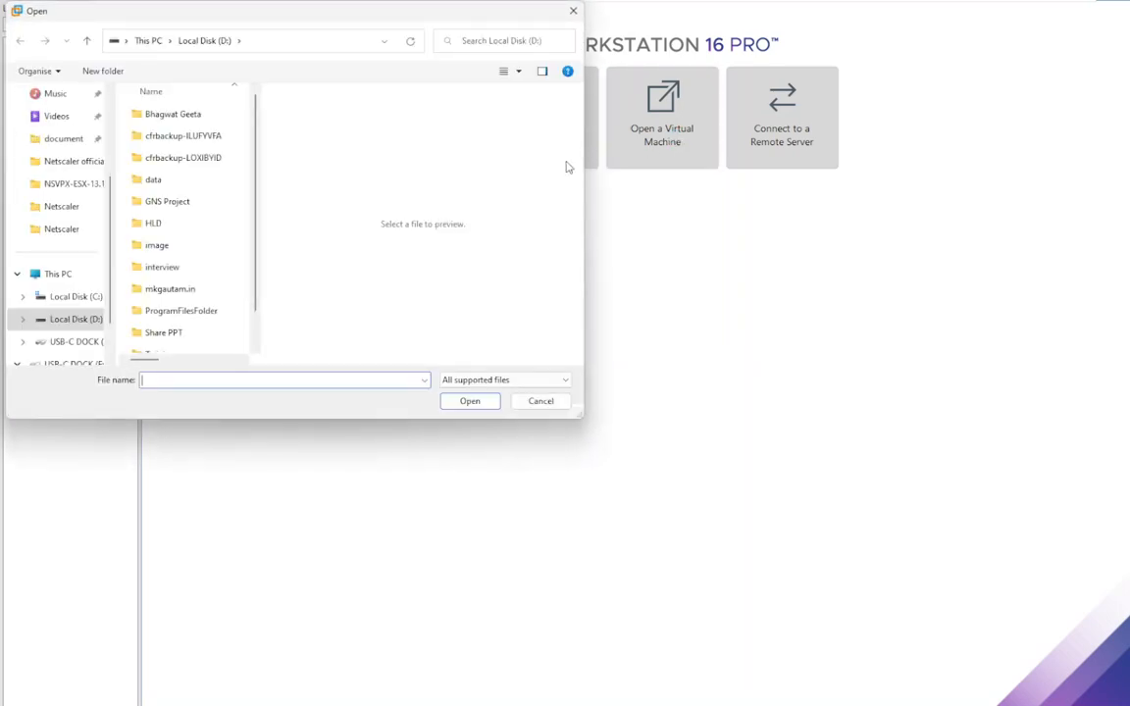
double_click(193, 246)
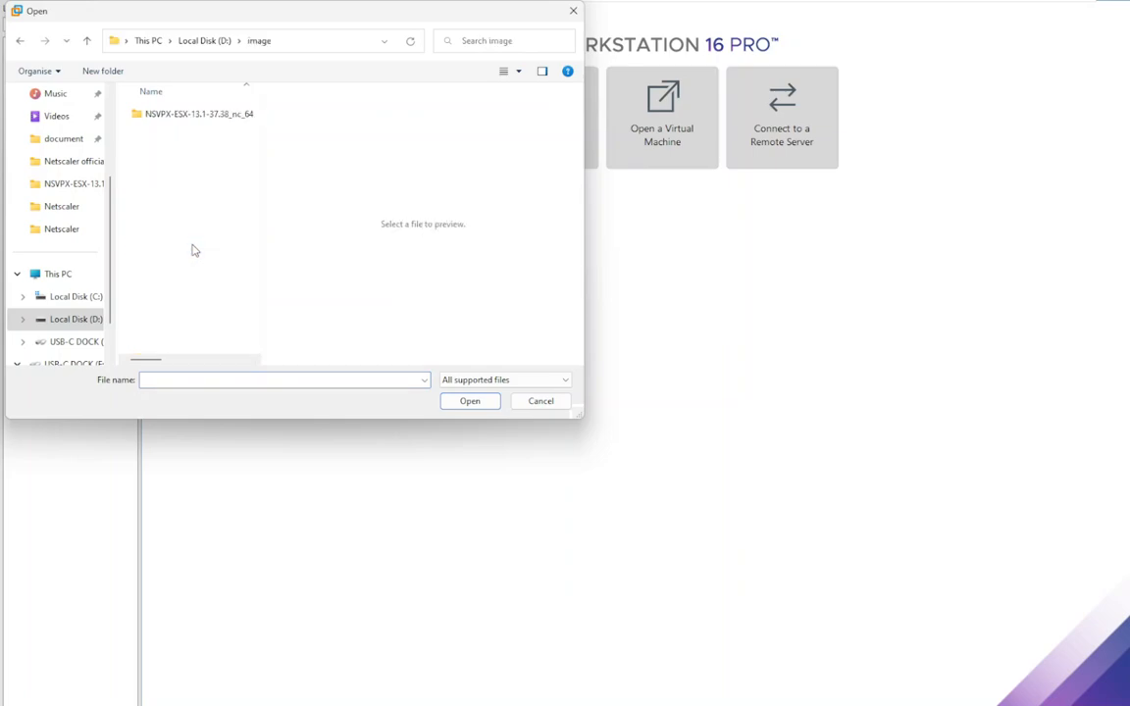
double_click(191, 118)
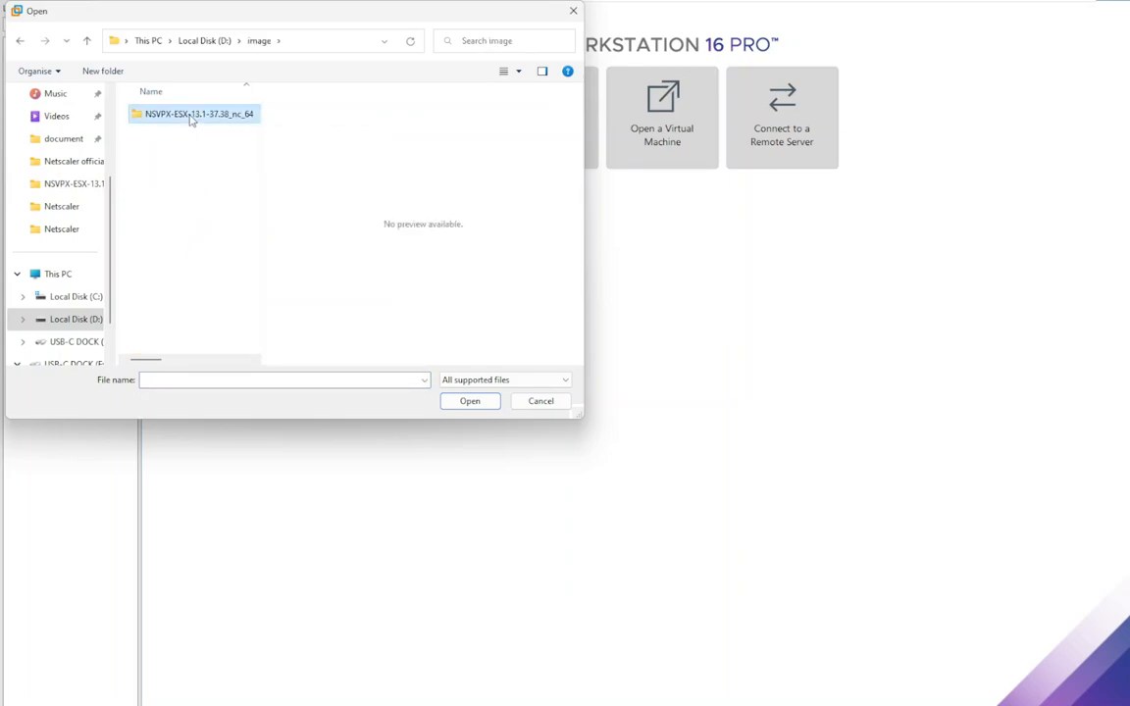
click(193, 117)
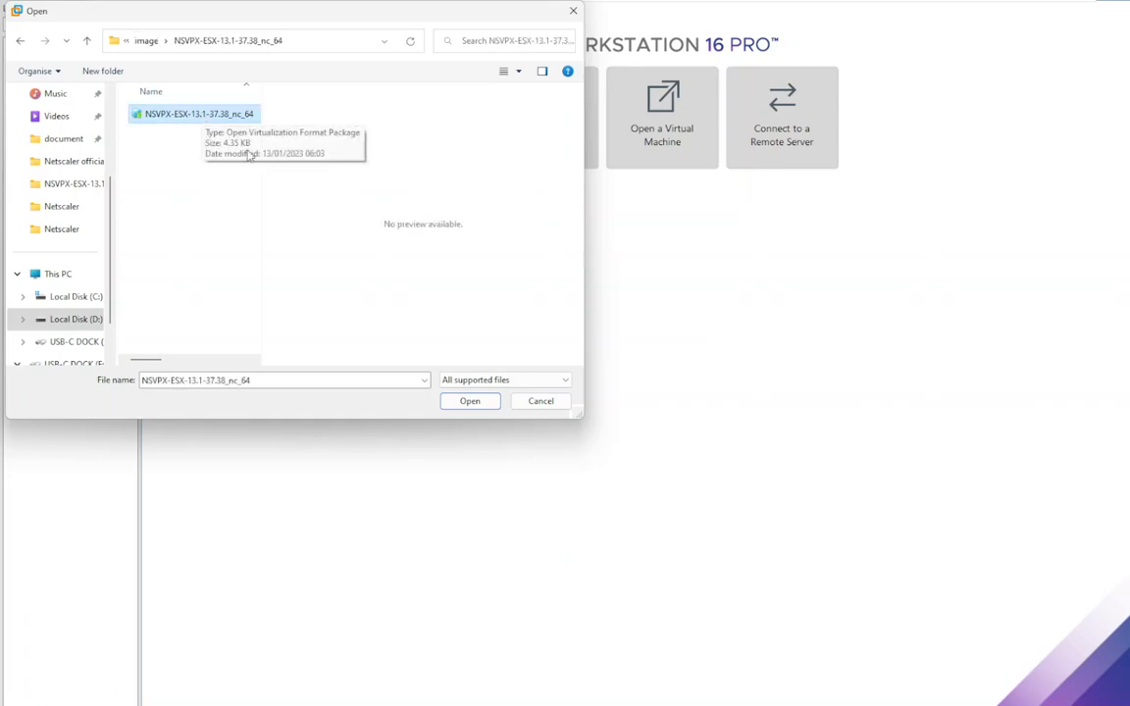
click(469, 401)
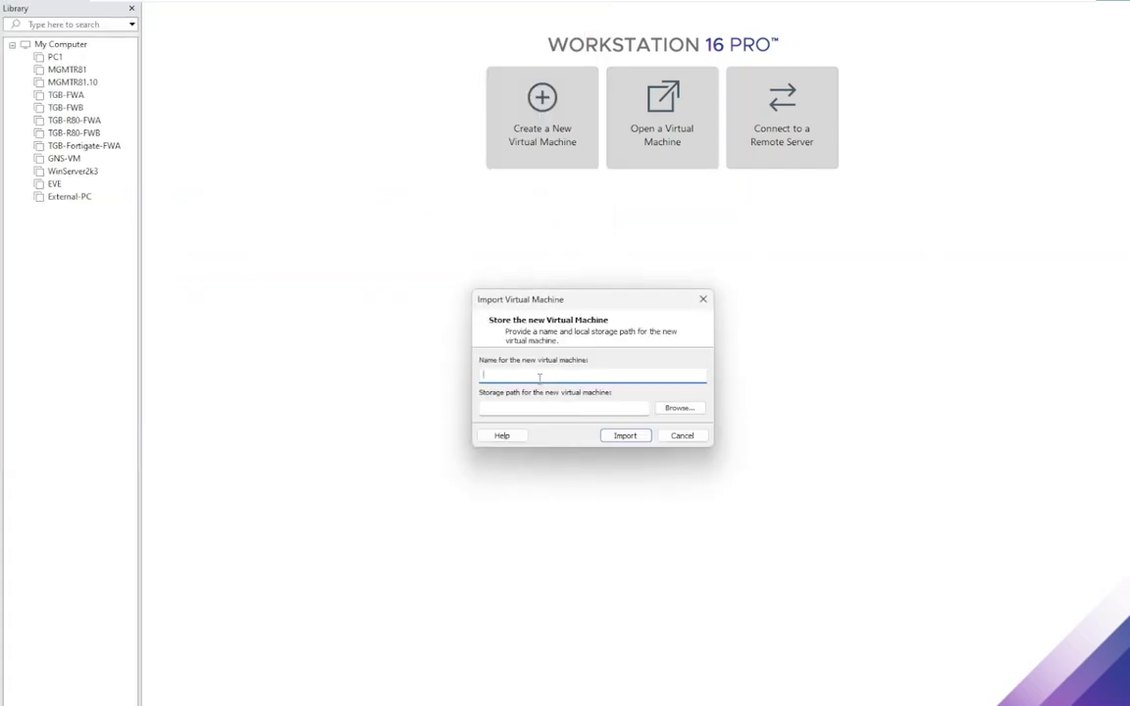
Step: Name the virtual machine Netscaler-01 and browse to the D:\VMWARE folder for storage
text(Netscaler-01)
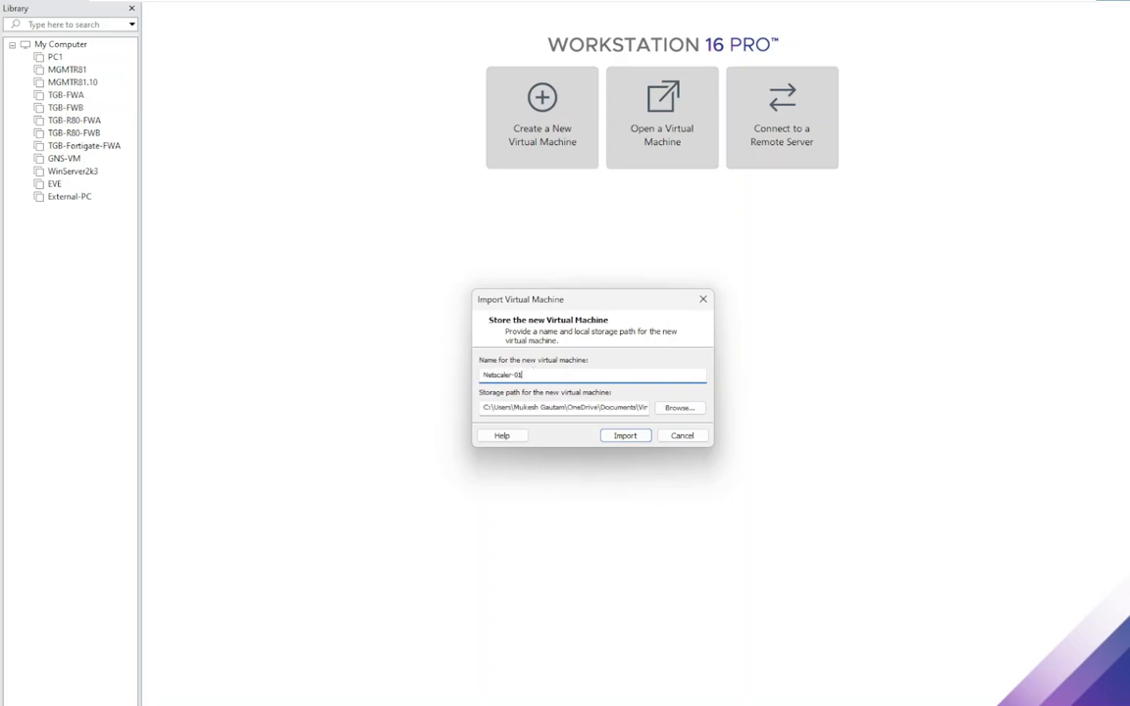
click(675, 410)
scroll(647, 426, down, 3)
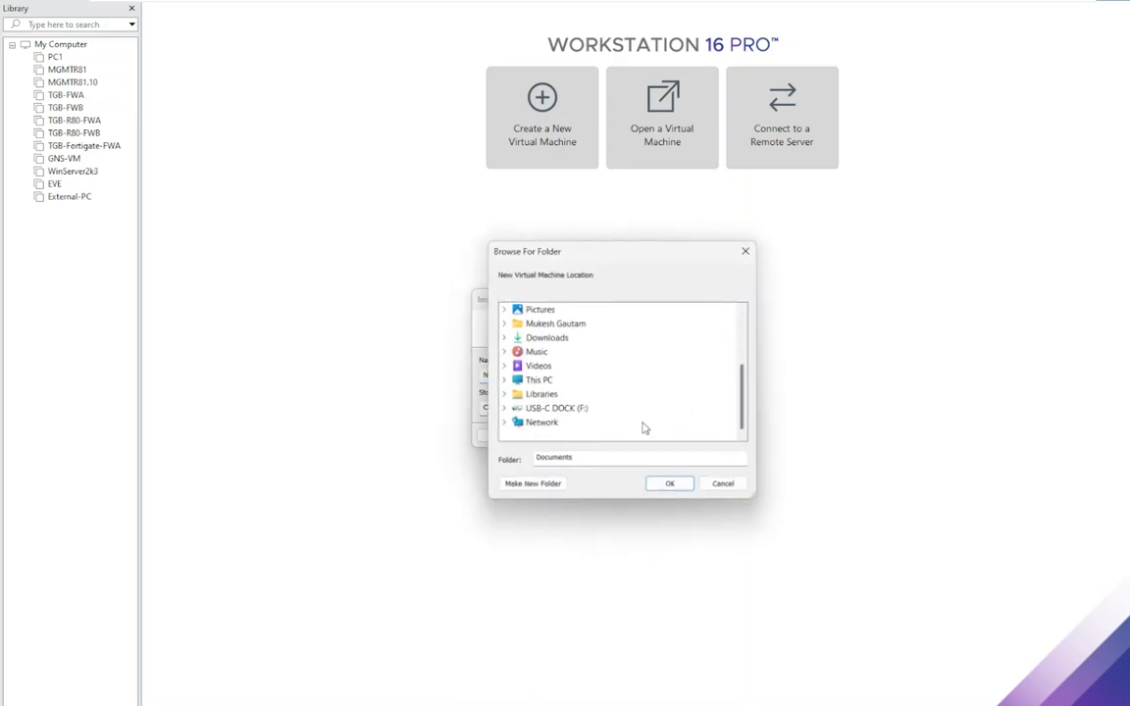
double_click(542, 380)
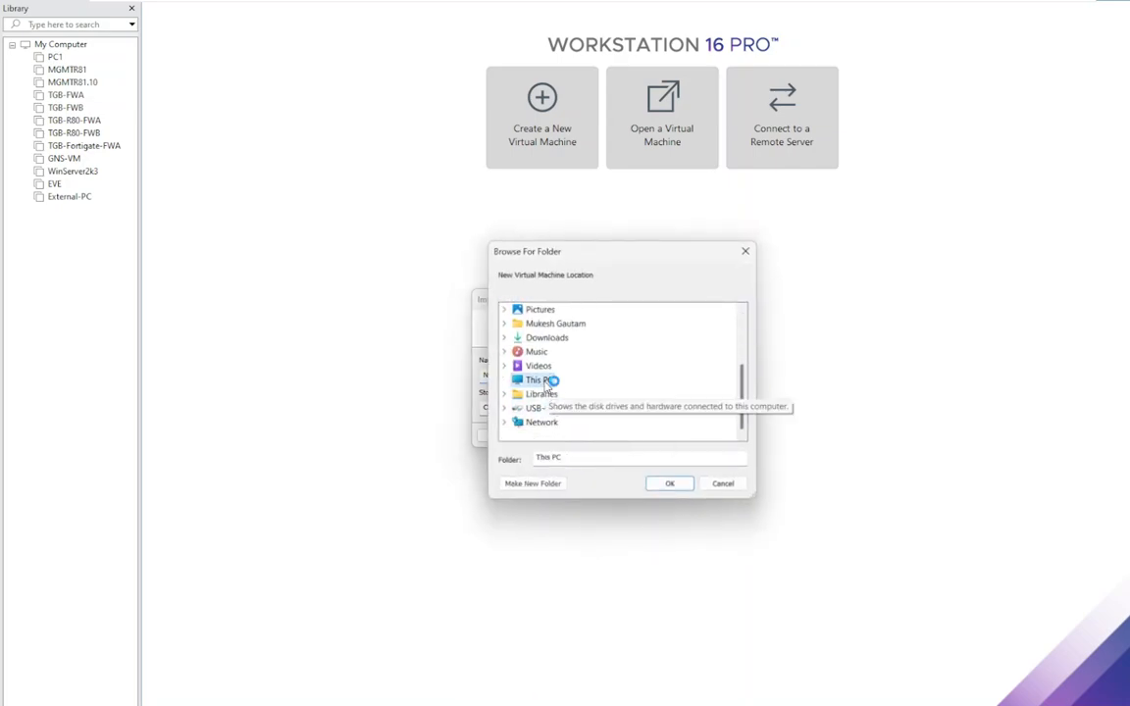
scroll(579, 392, down, 1)
double_click(579, 368)
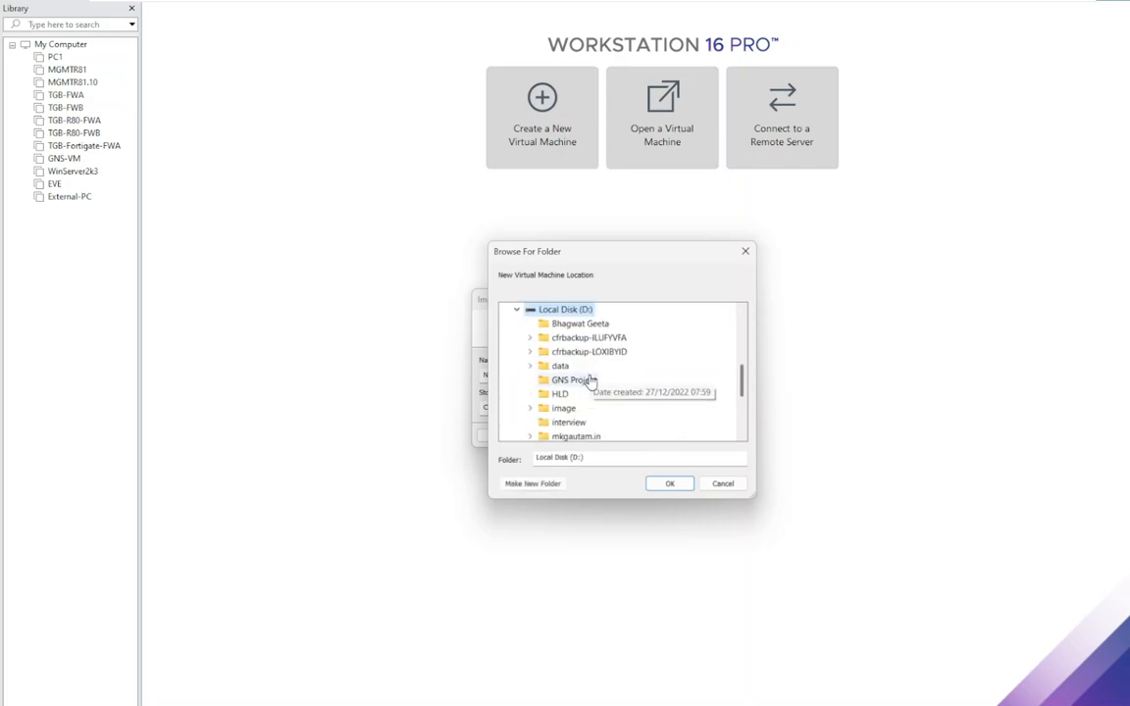
scroll(590, 382, down, 2)
double_click(572, 408)
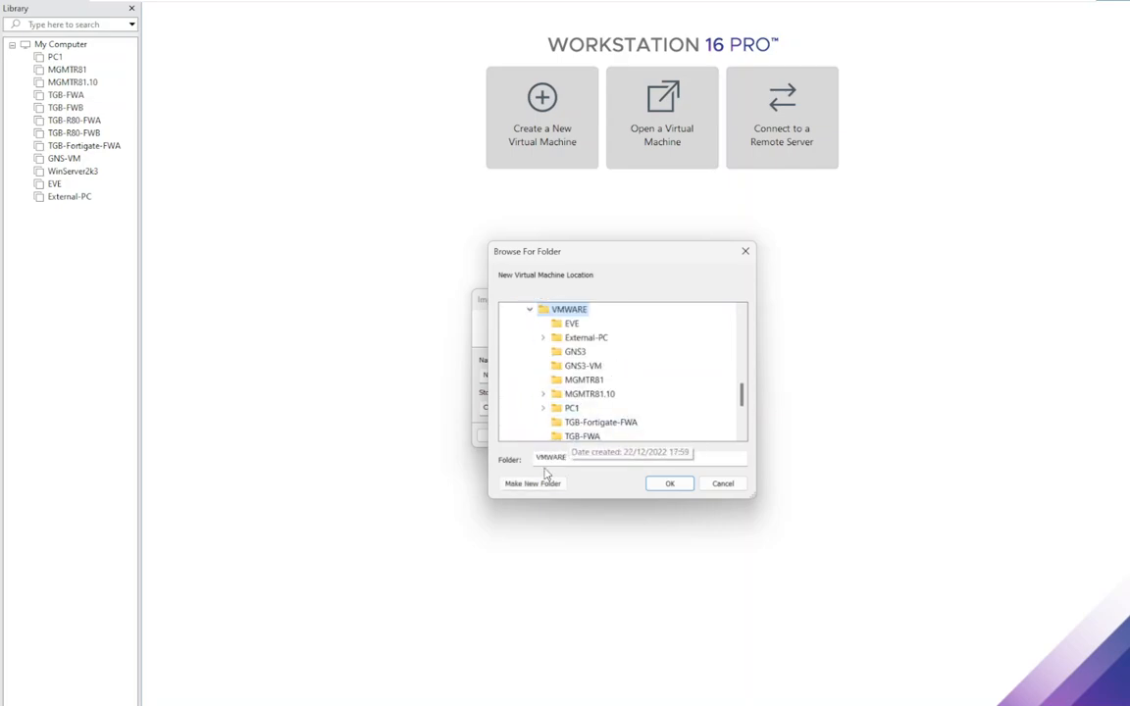
Step: Create a Netscaler folder in D:\VMWARE as the storage path and import the VM
click(547, 483)
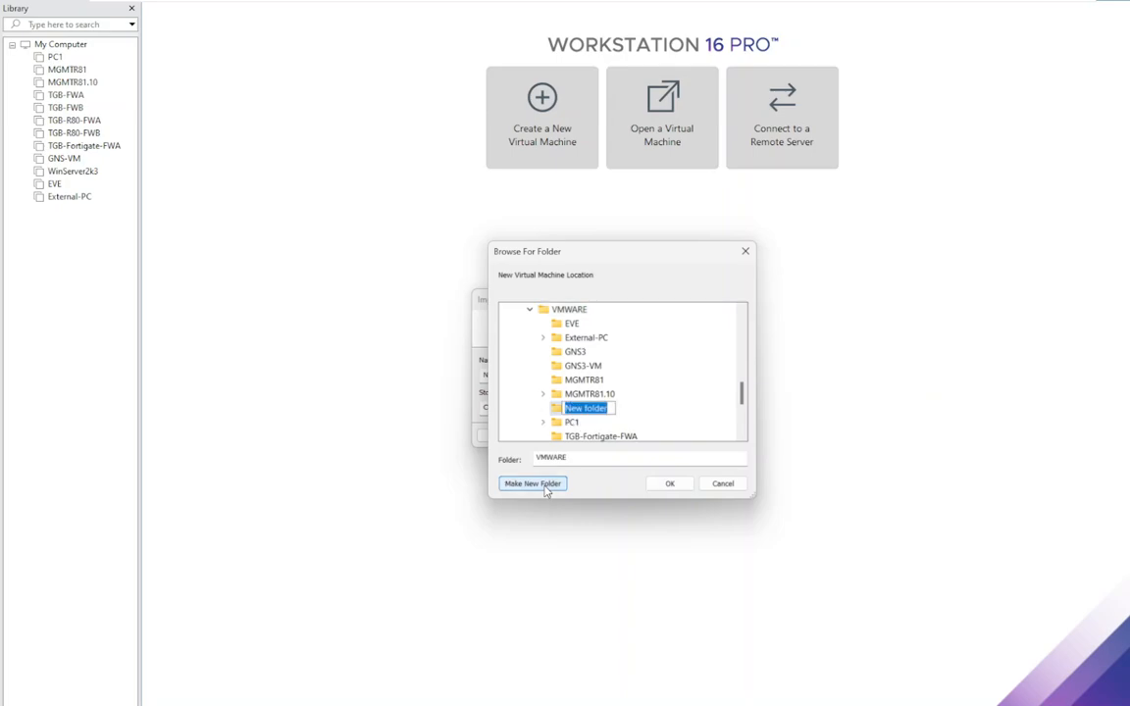
text(NEtscaler)
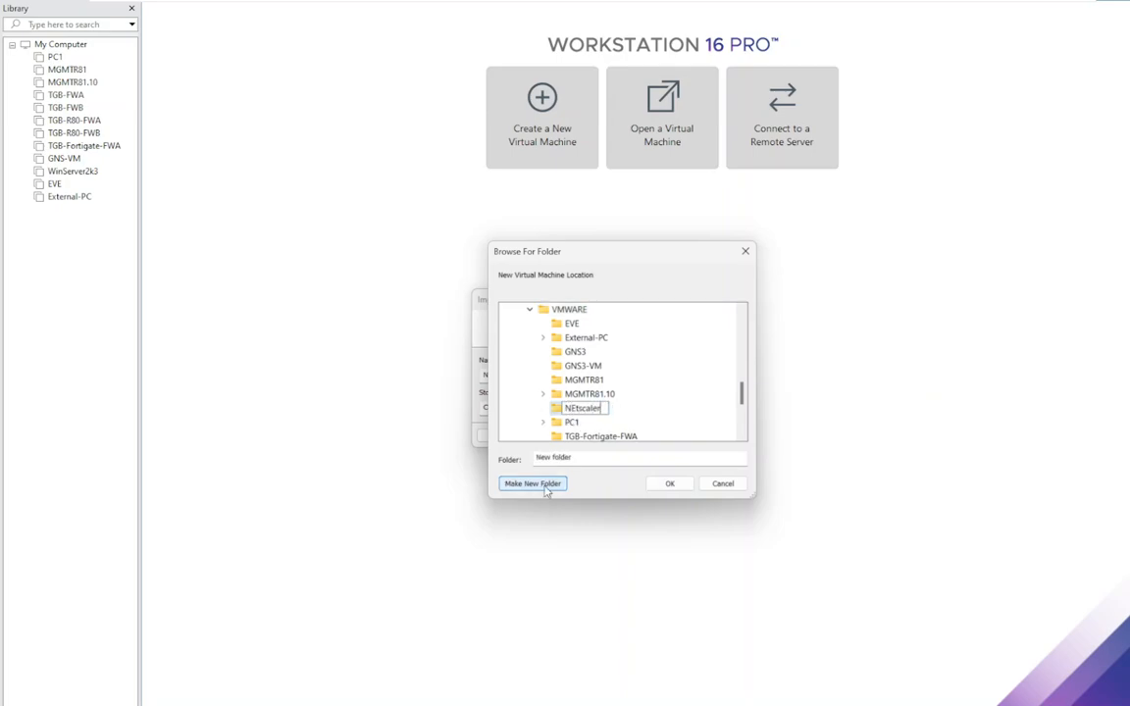
key(BackSpace)
key(BackSpace)
key(BackSpace)
key(BackSpace)
key(BackSpace)
key(BackSpace)
key(BackSpace)
key(BackSpace)
text(etscala)
key(BackSpace)
text(er)
key(Return)
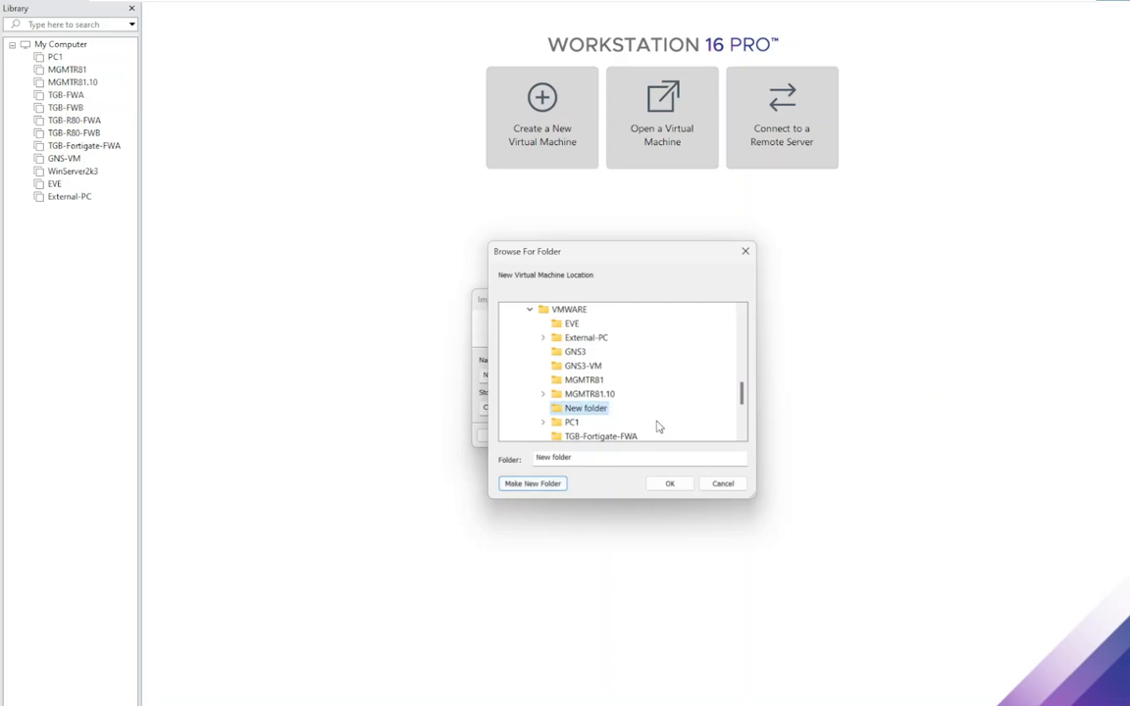
click(670, 484)
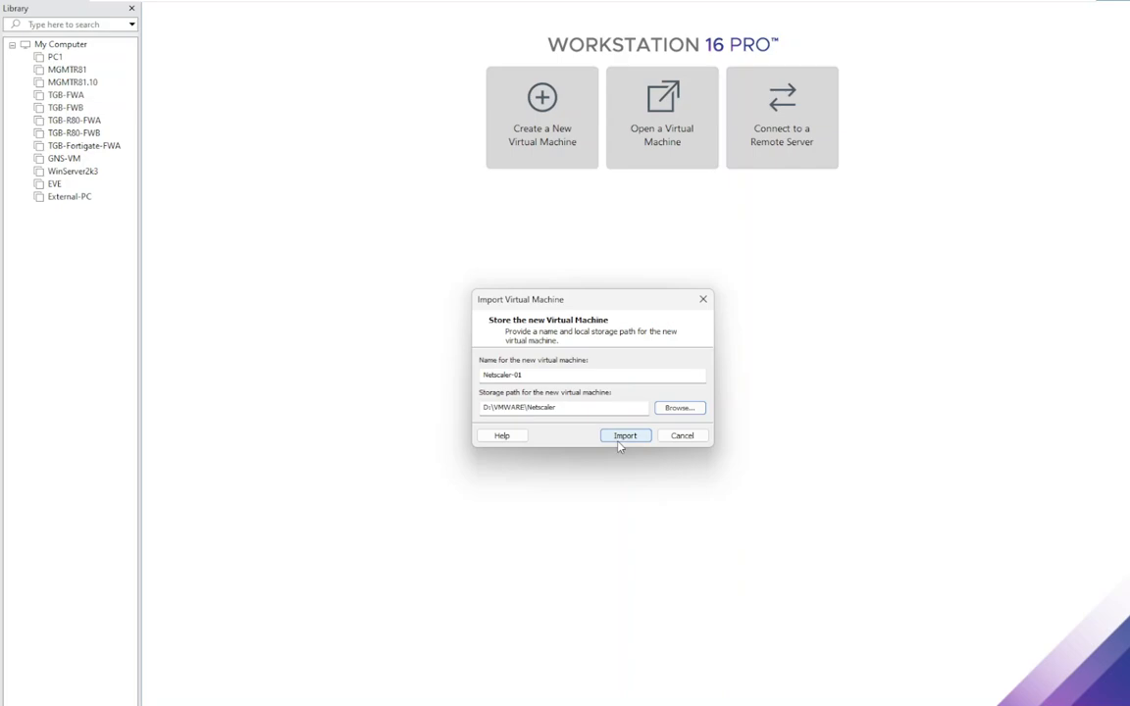
click(622, 438)
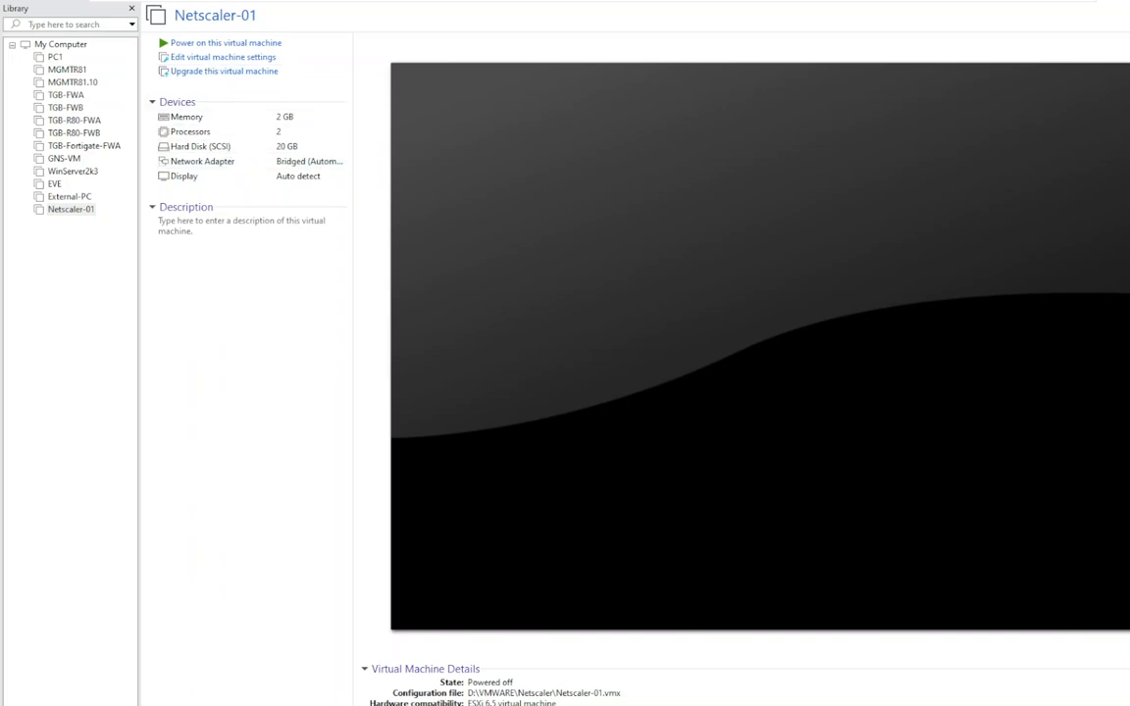
Step: Power on Netscaler-01 and let it boot to the IPv4 address prompt
click(233, 43)
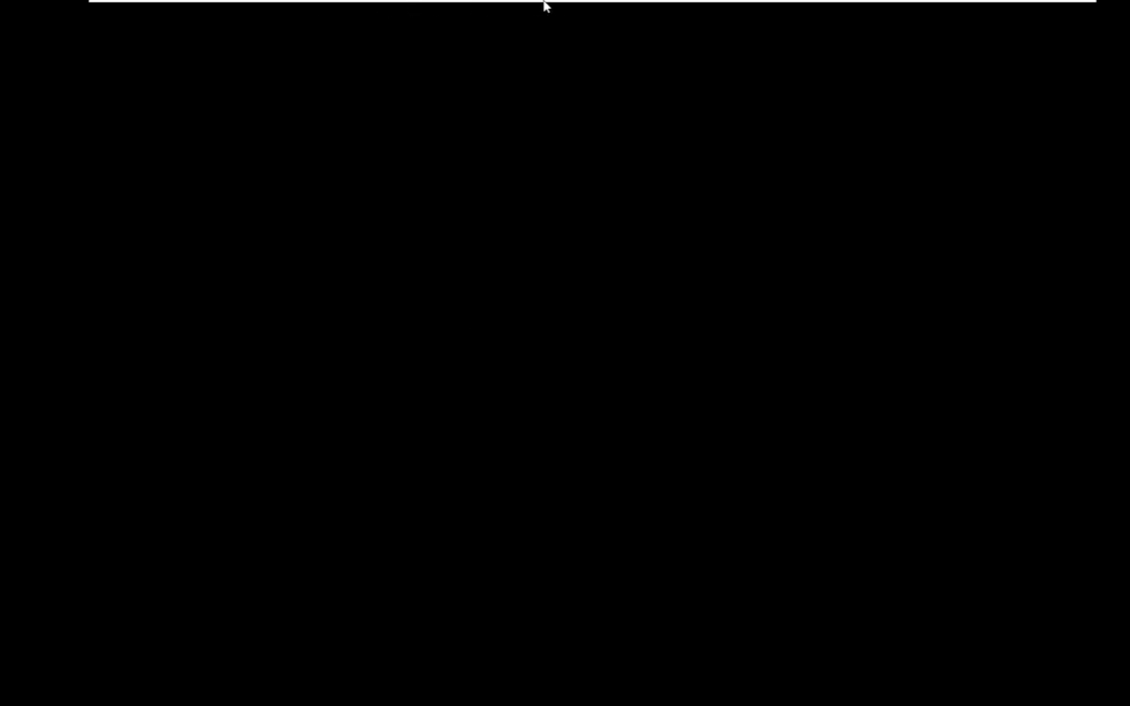
mouse_move(589, 5)
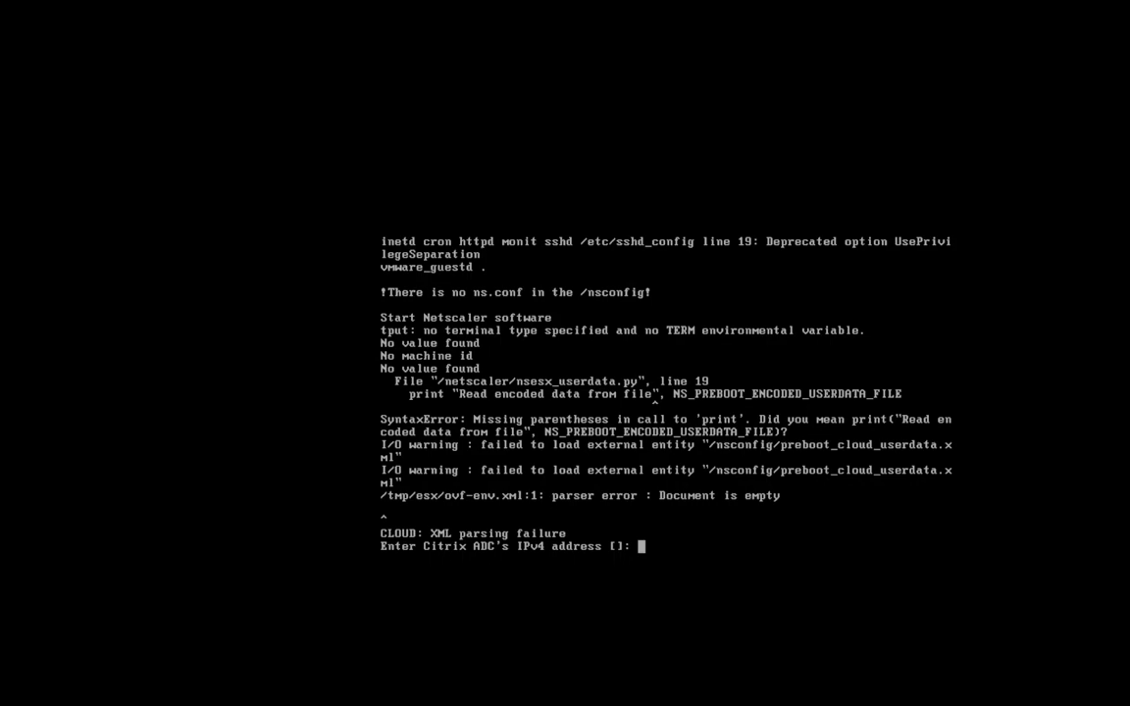
Step: Enter IP 10.0.0.10, netmask 255.255.255.0 and gateway 10.0.0.3, then save with option 4
text(10.0.0.10)
key(Return)
text(255.255.255.0)
key(Return)
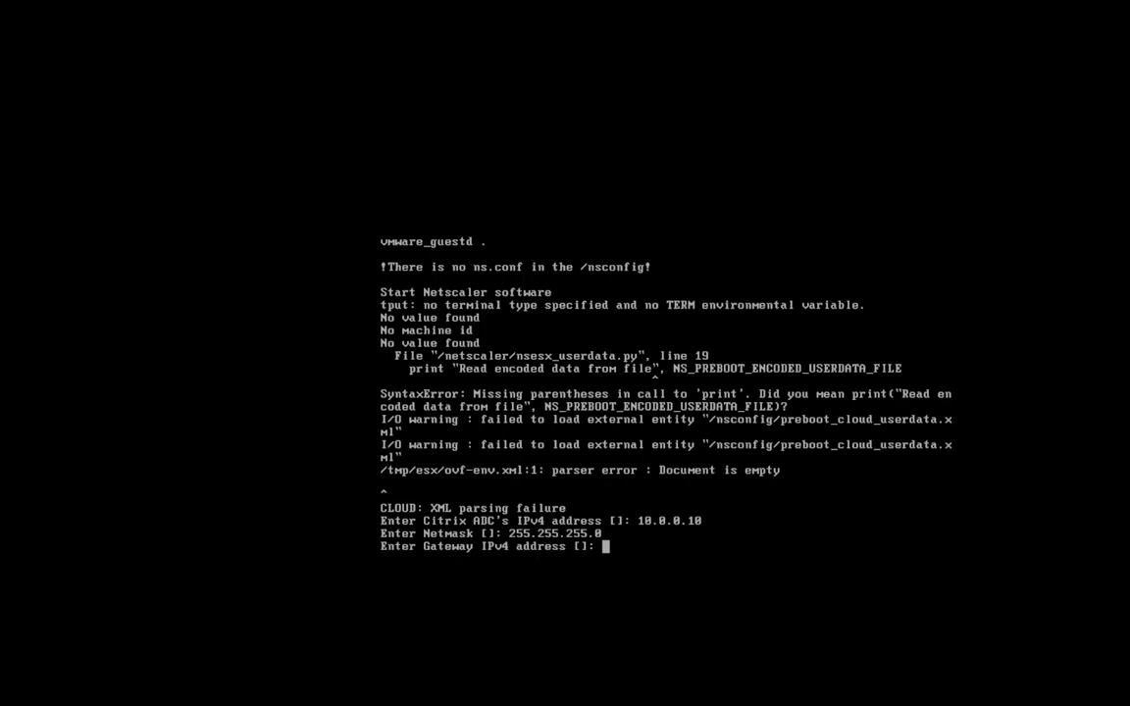
text(10.0.0.)
text(3)
key(Return)
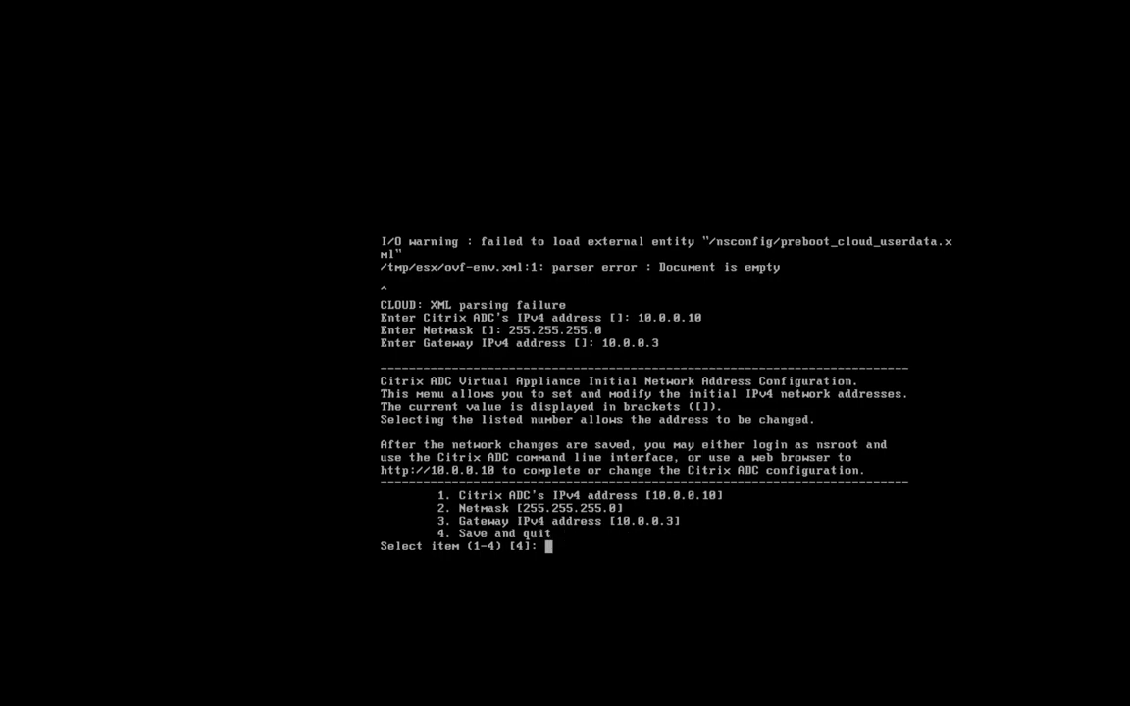
text(4)
key(Return)
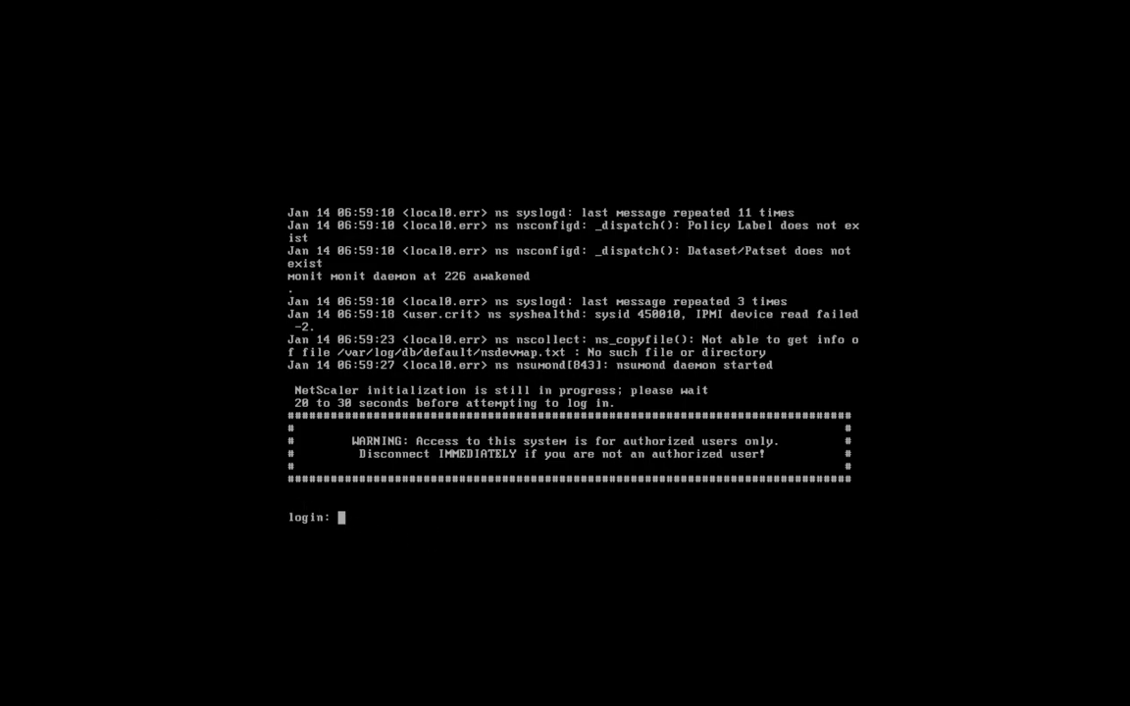
Step: Log in as nsroot with the default password and set a new admin password
text(nsroot)
key(Return)
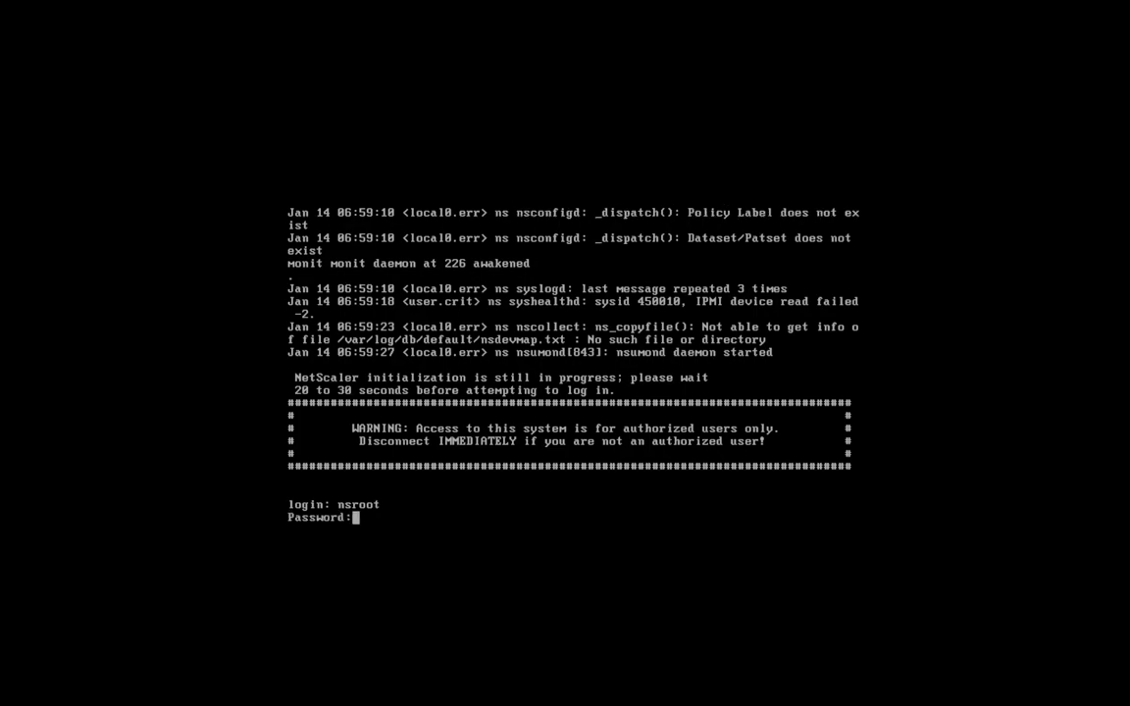
key(Return)
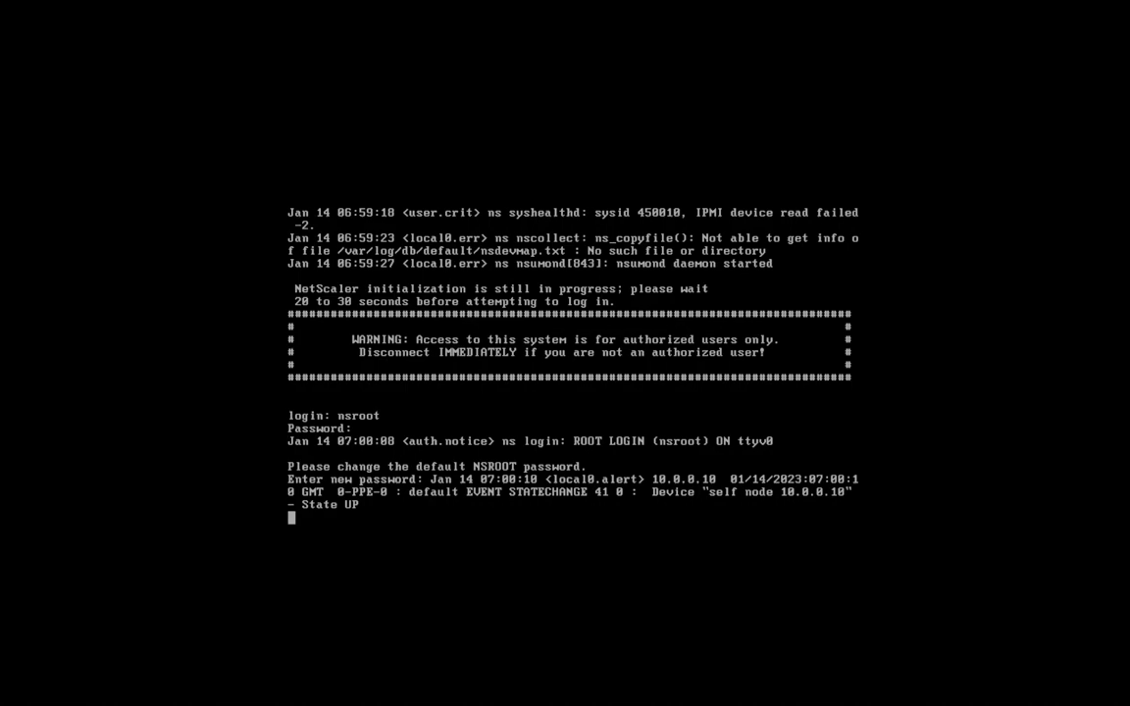
key(Return)
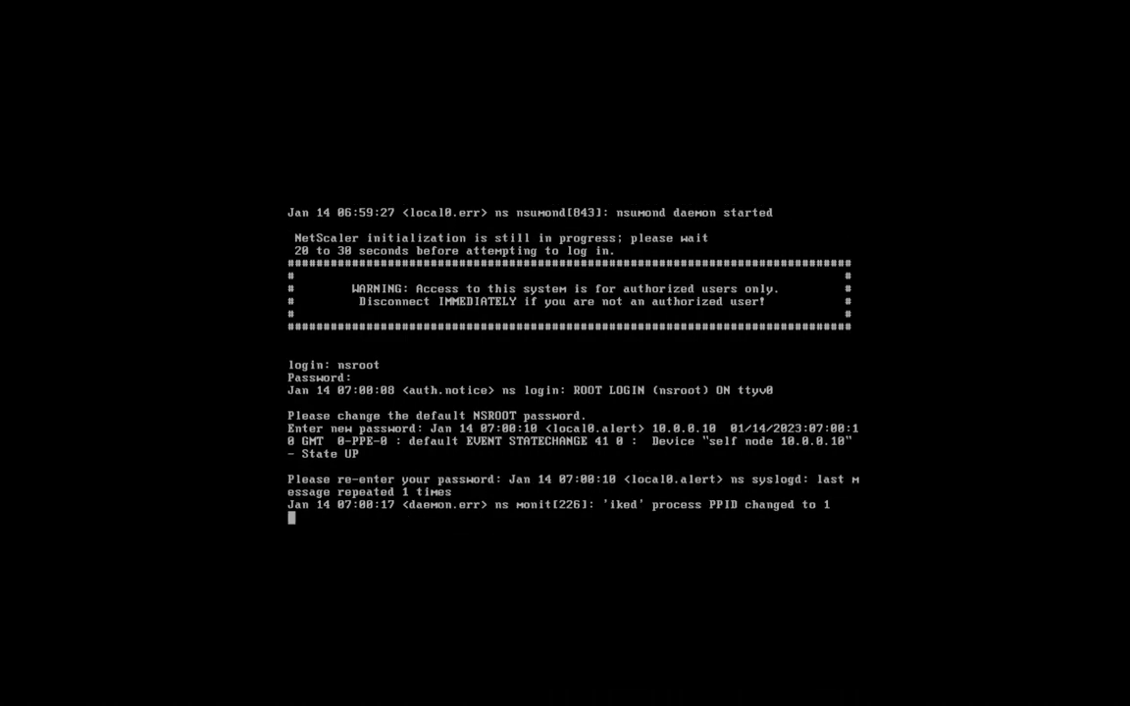
key(Return)
key(Return)
key(Return)
key(Return)
key(Return)
key(Return)
key(Return)
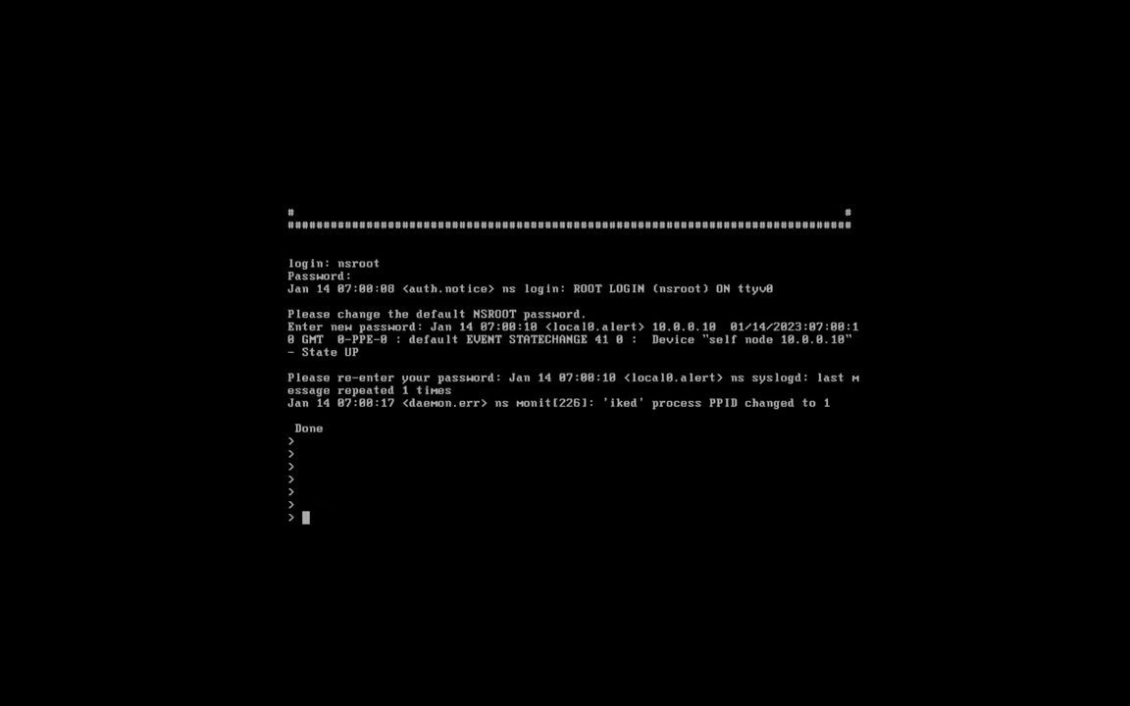
Step: Enter and exit the shell, then run show interface to list 0/1 and LO/1
text(shell)
key(Return)
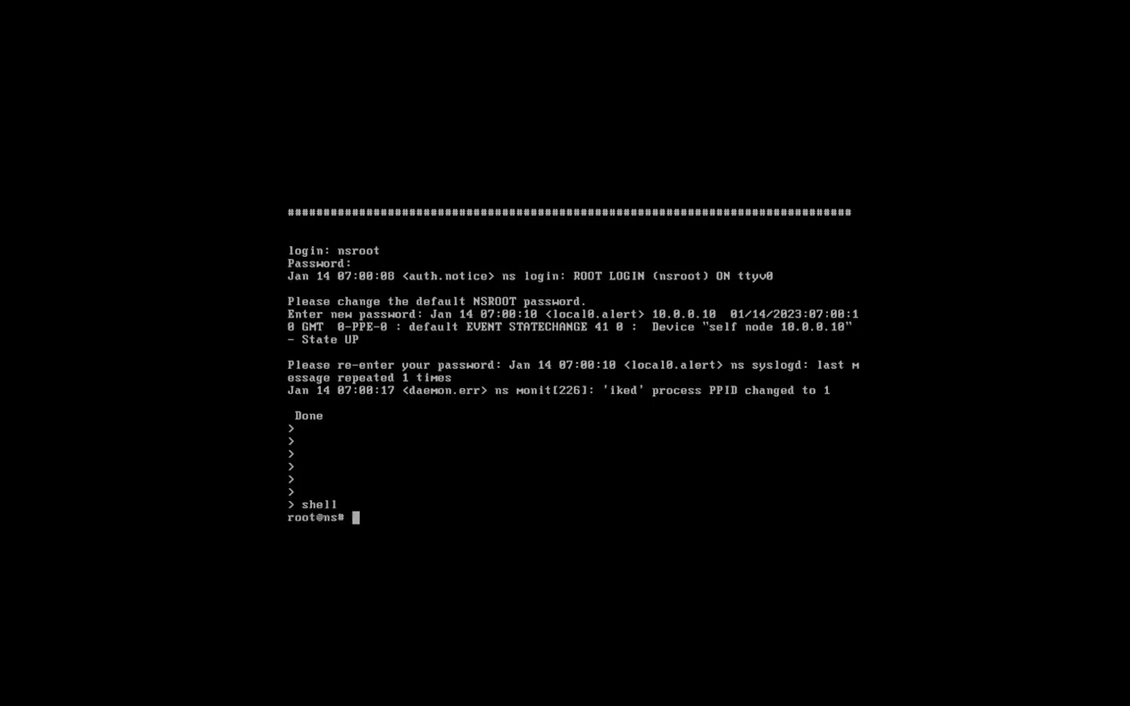
key(Return)
key(Return)
key(Return)
text(cl)
key(BackSpace)
key(BackSpace)
text(exit)
key(Return)
text(show interface)
key(Return)
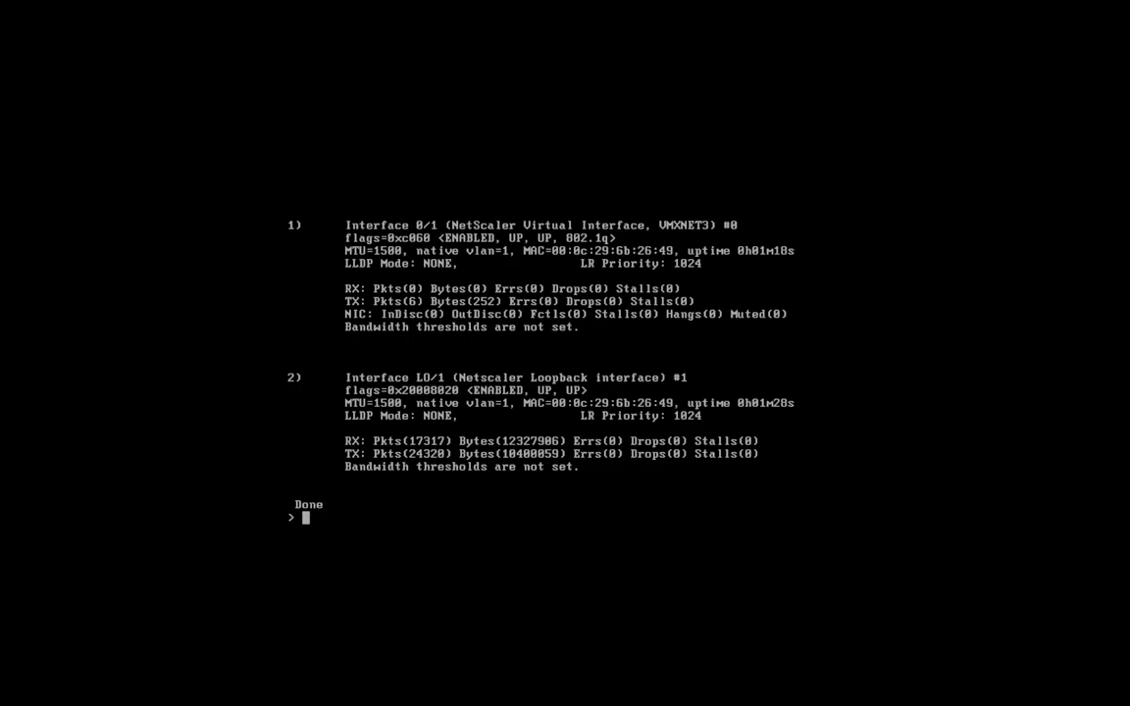
Step: Set Netscaler-01's network adapter to Custom: Specific virtual network VMnet2 and apply it
right_click(971, 2)
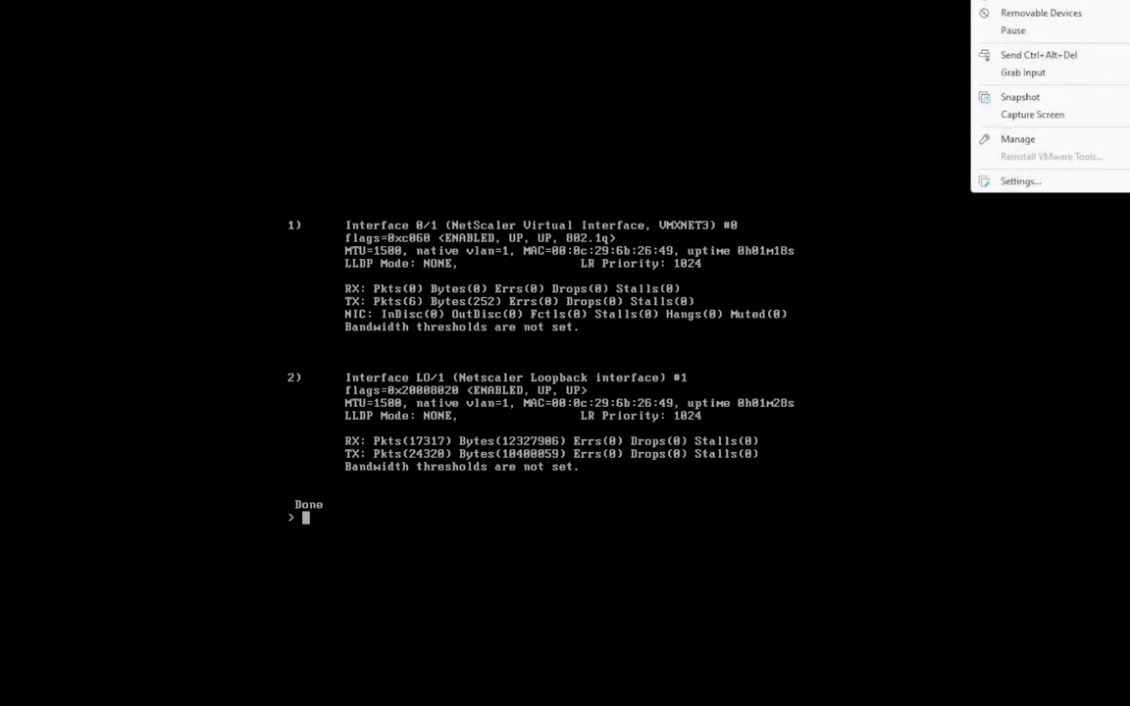
click(1039, 184)
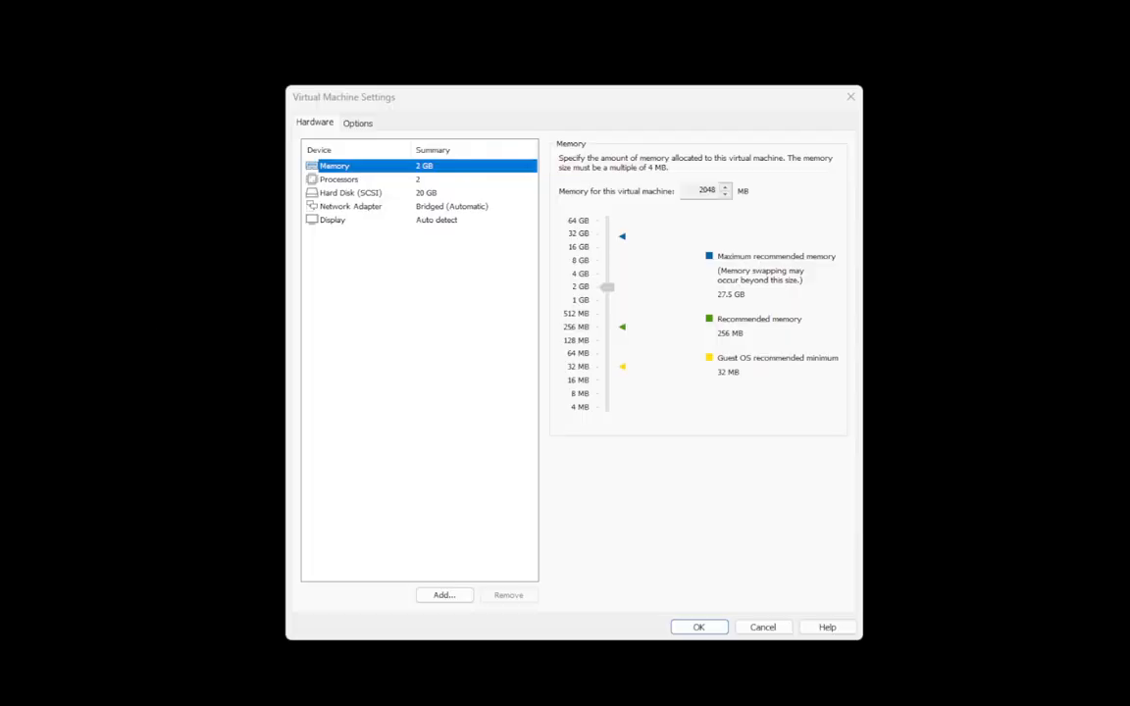
click(447, 210)
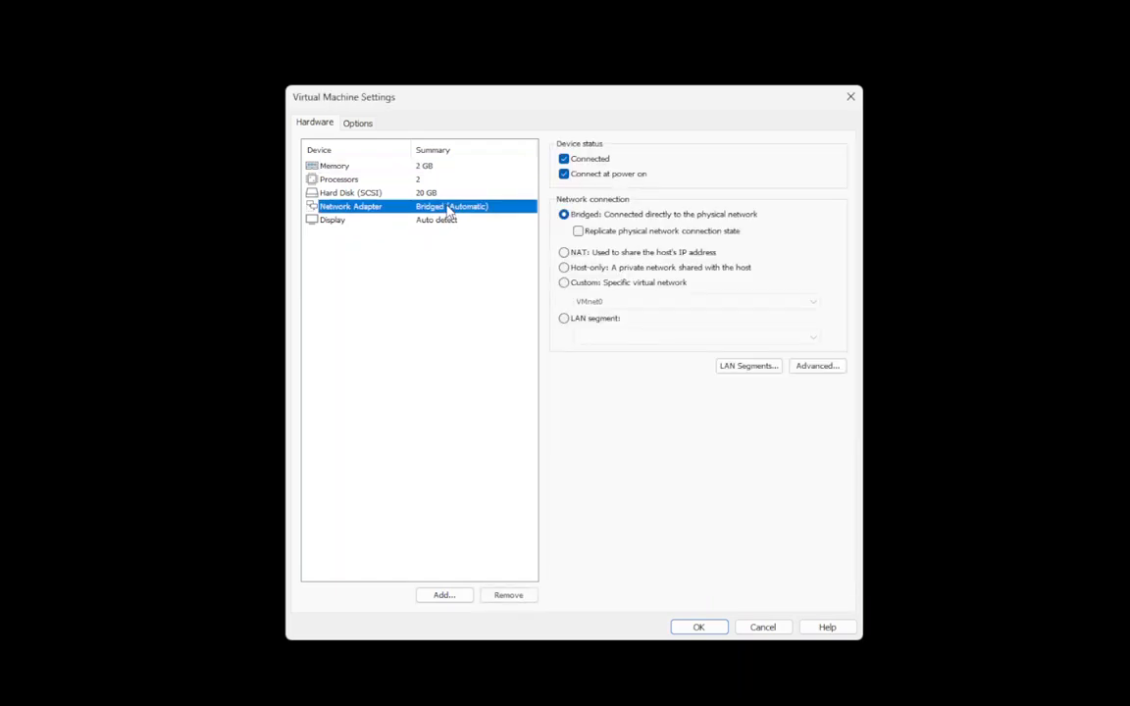
click(566, 284)
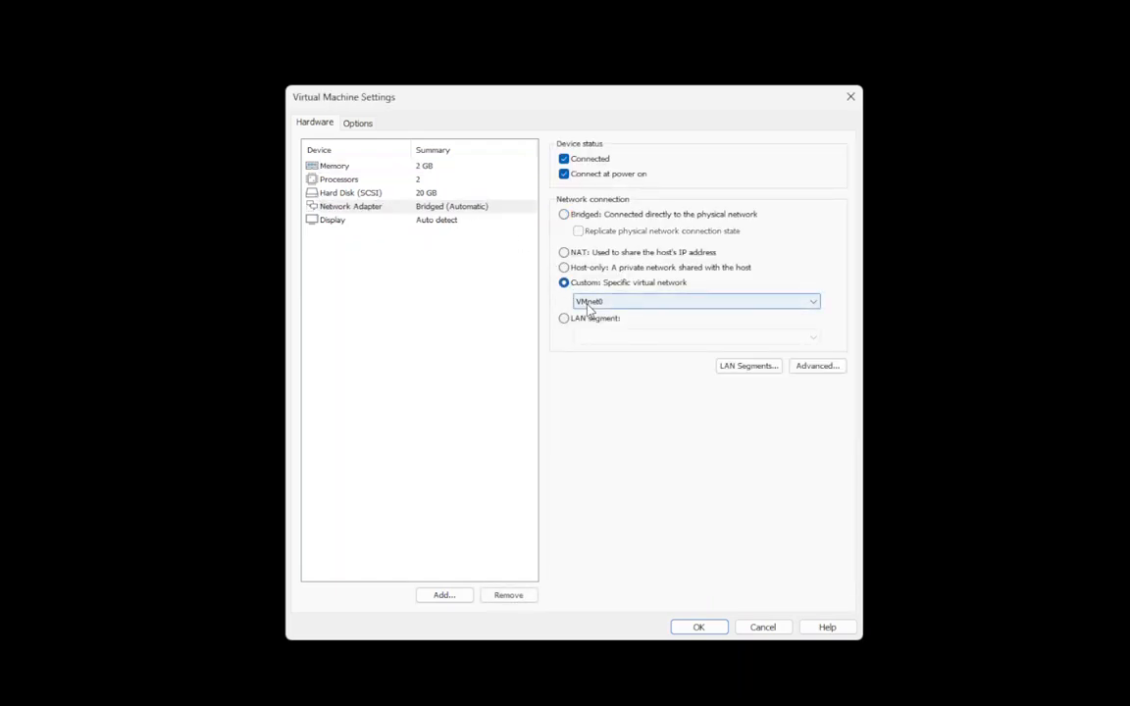
click(586, 302)
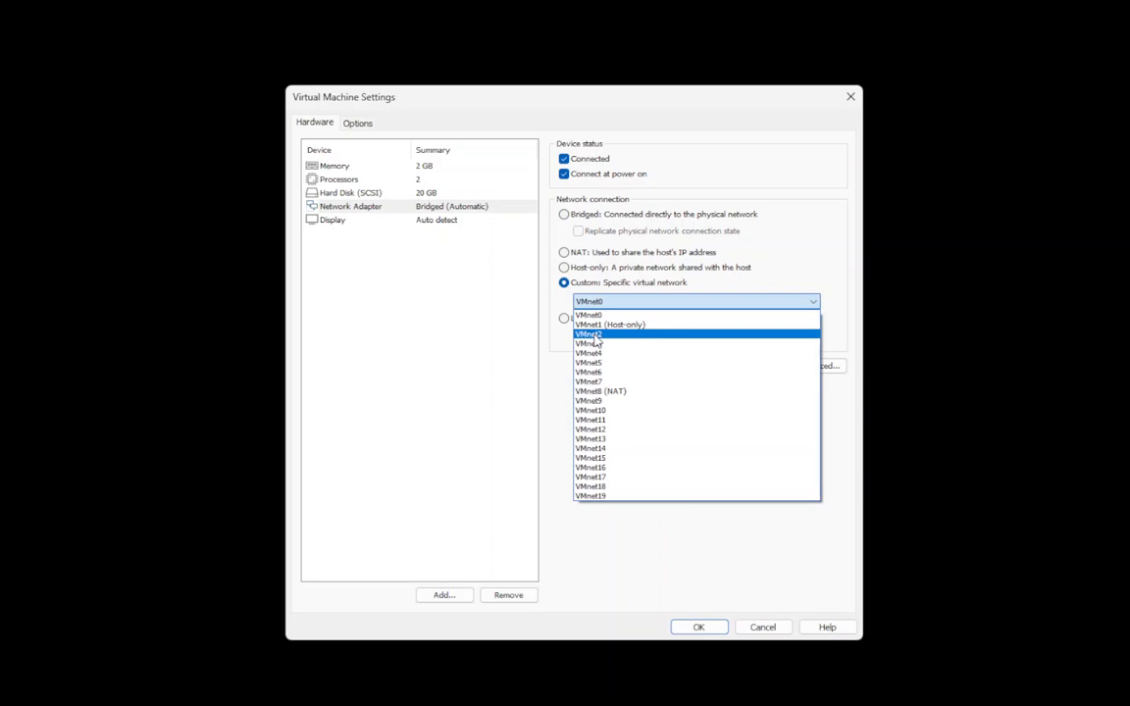
click(593, 335)
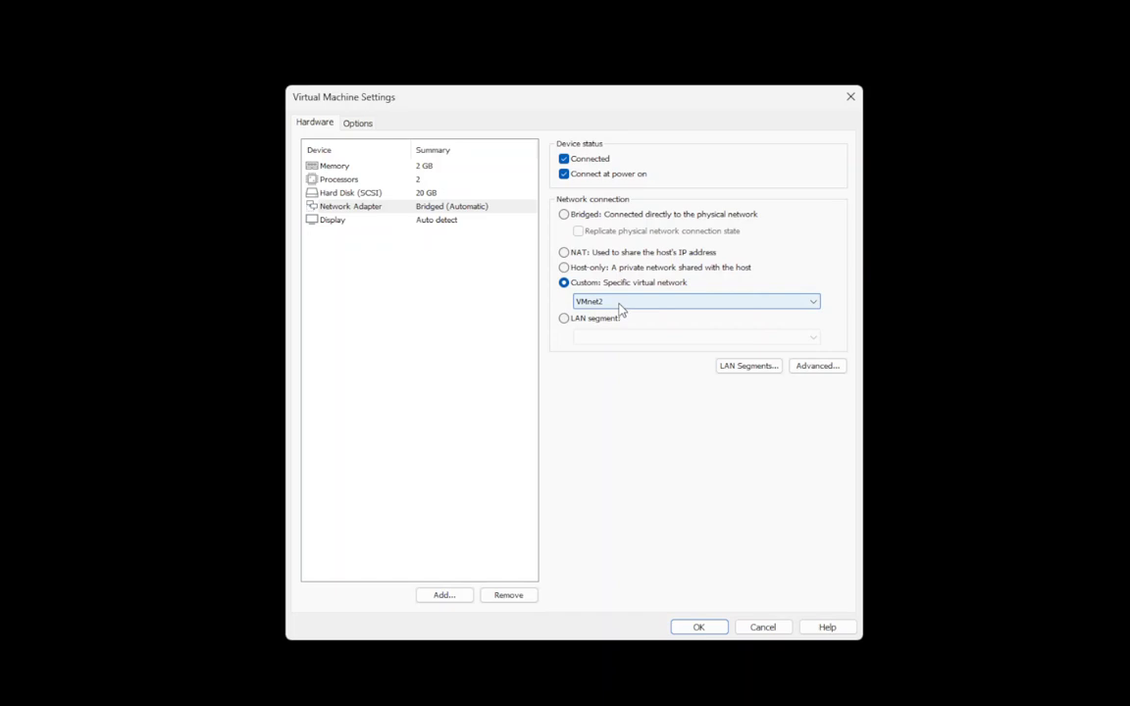
click(620, 302)
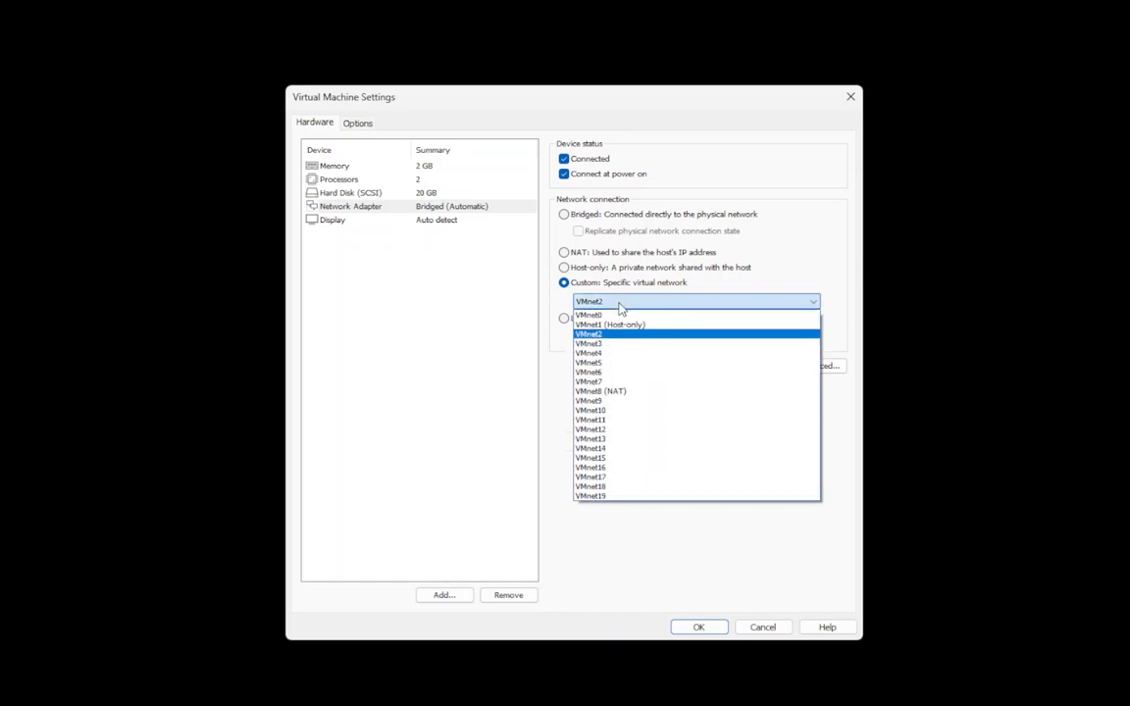
click(620, 304)
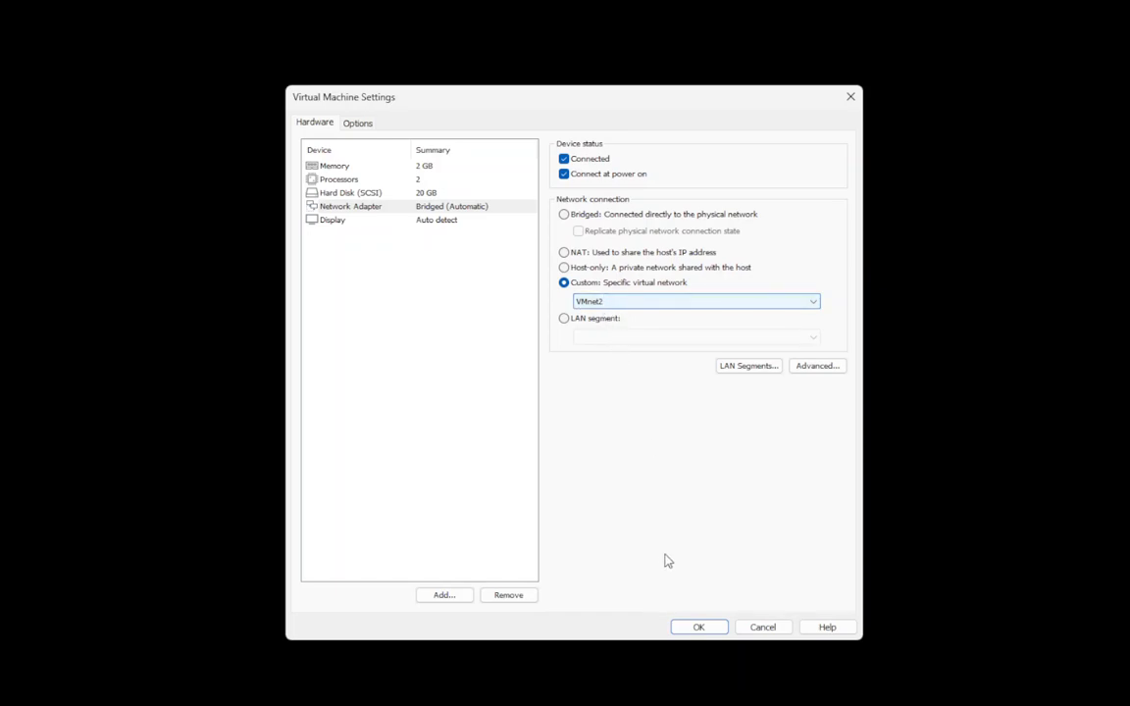
click(698, 627)
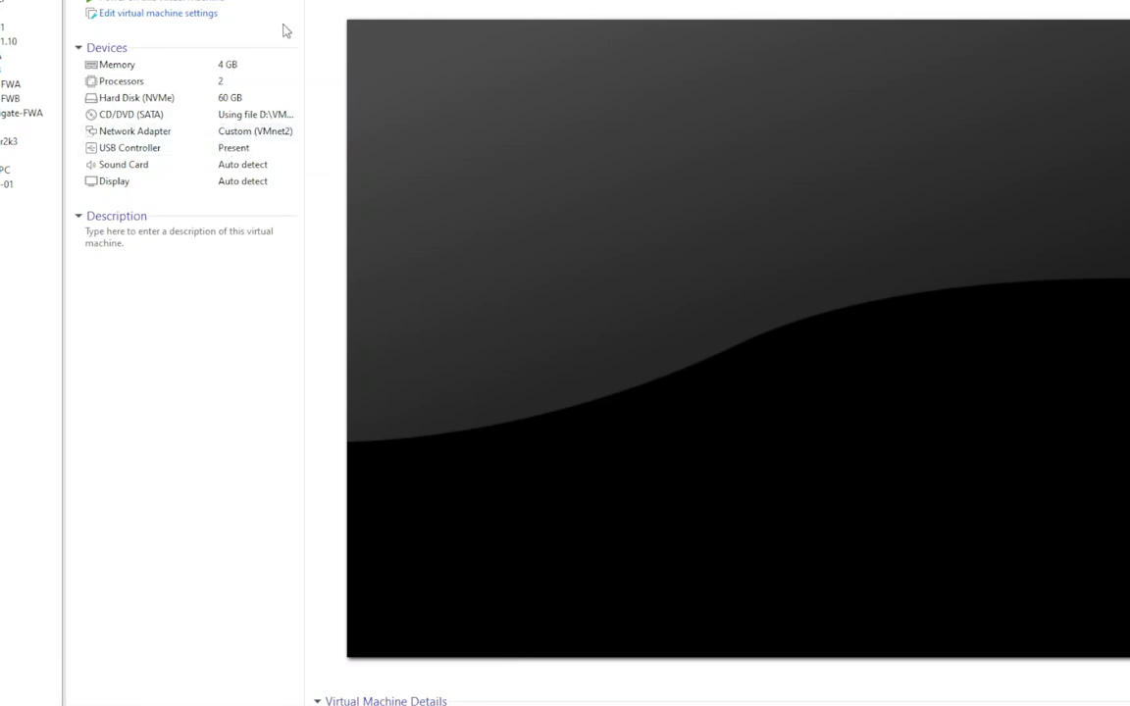
Step: Power on the Windows VM on VMnet2 and let it boot to the lock screen
click(157, 2)
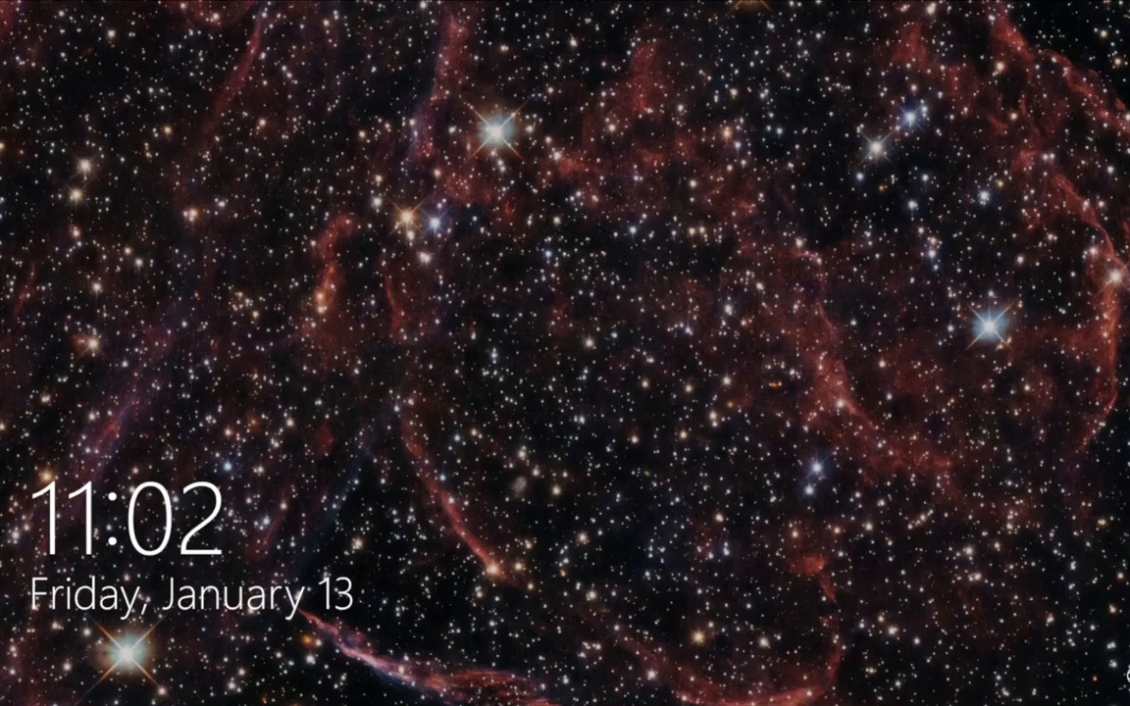
Step: Send Ctrl+Alt+Del to the Windows VM and sign in with the account password
mouse_move(459, 1)
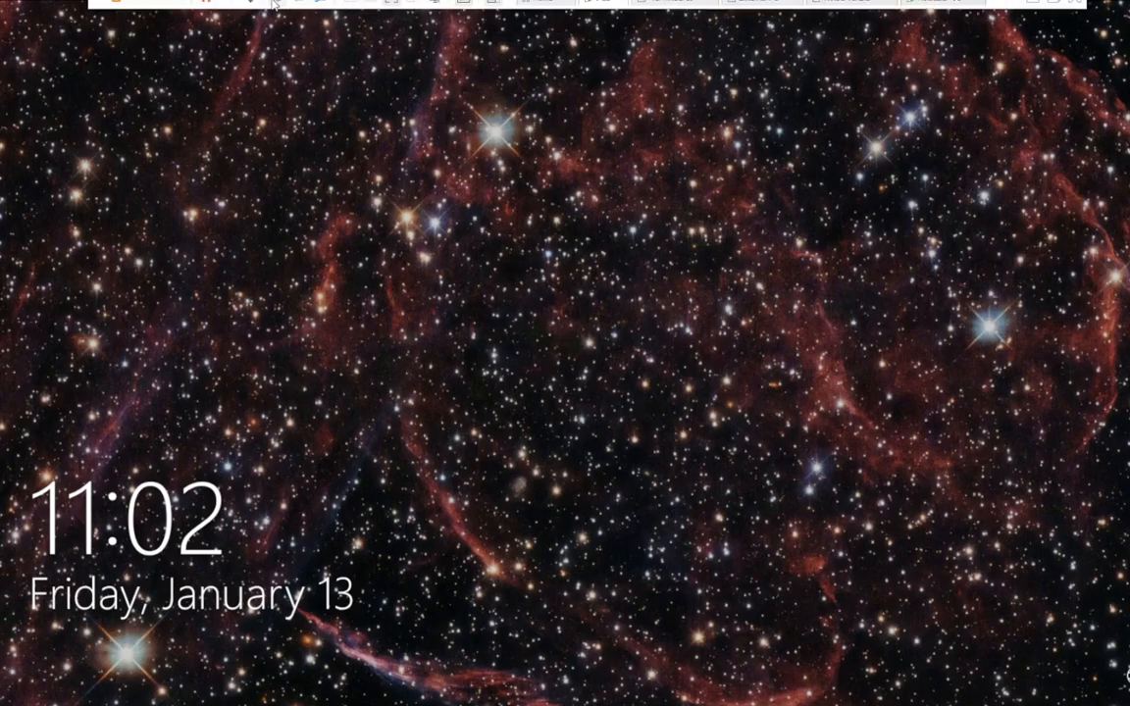
click(248, 3)
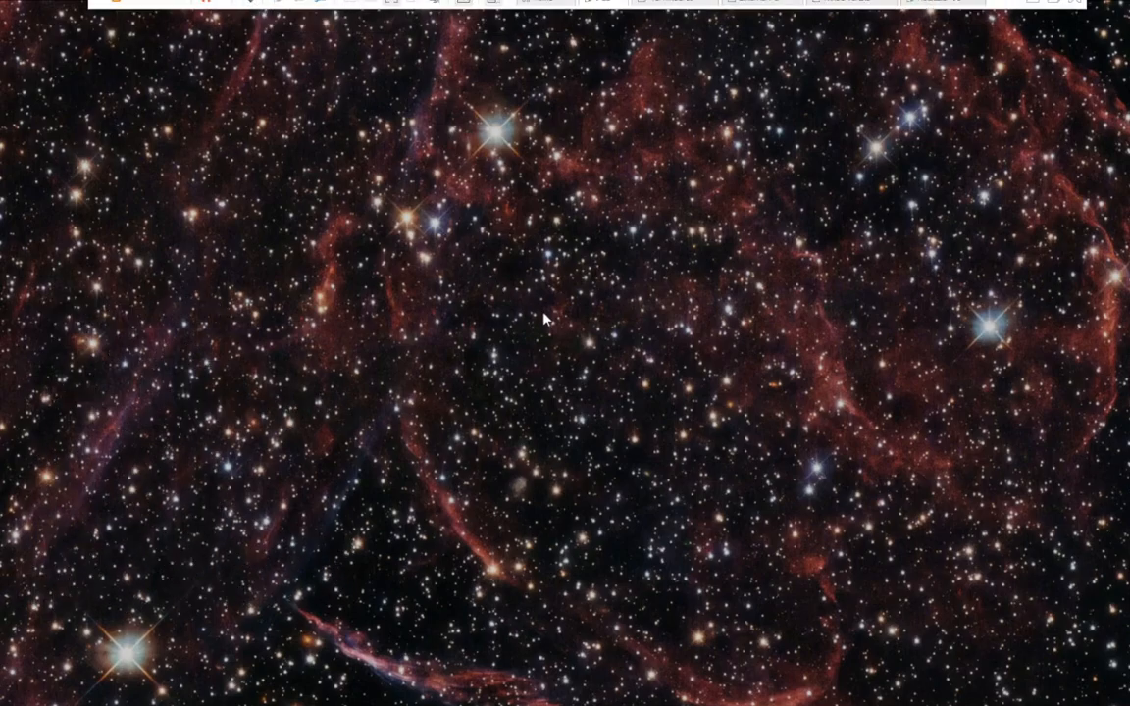
text(•••••••••••)
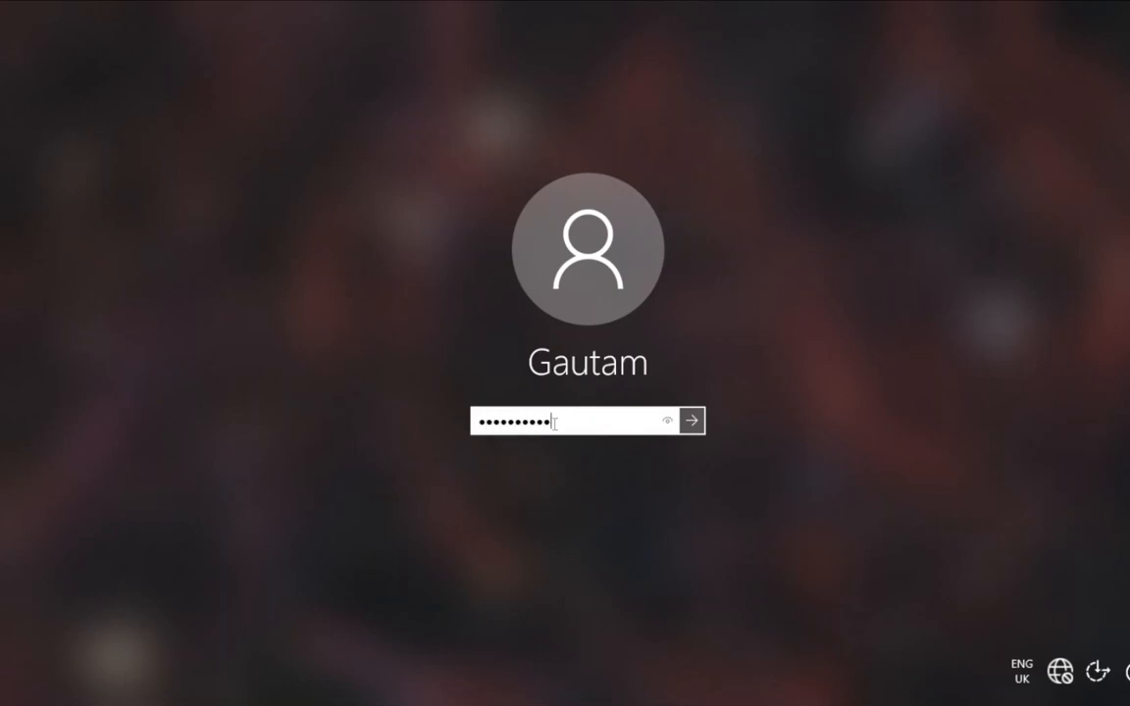
key(Return)
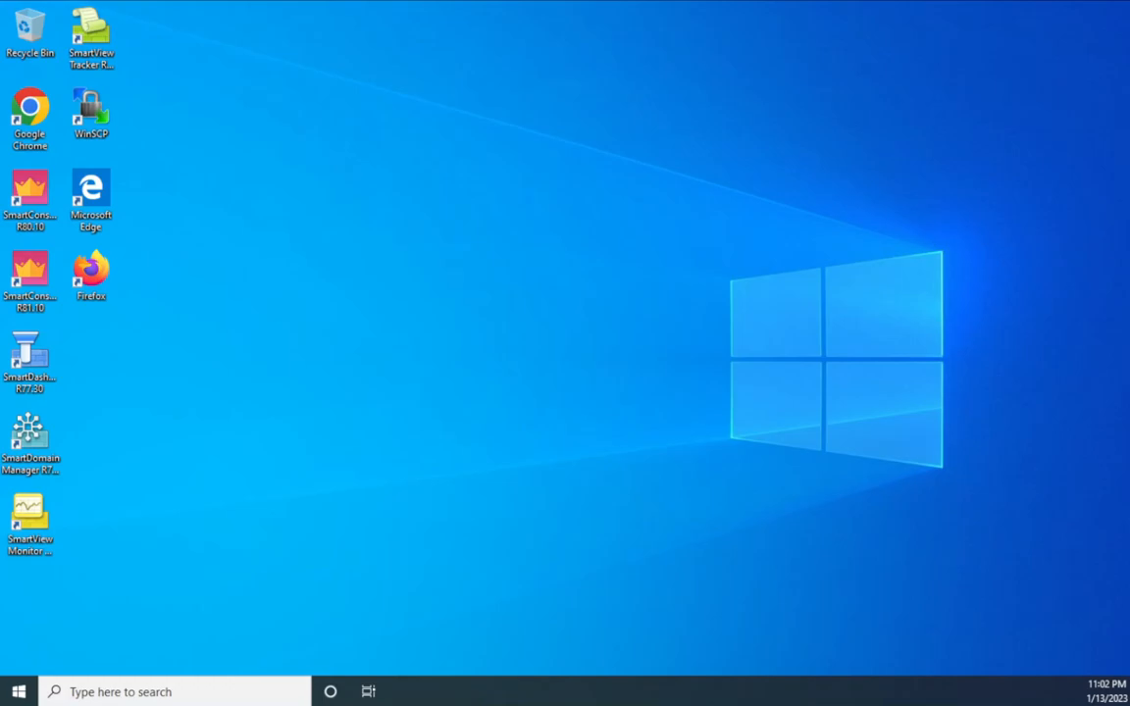
Step: Open Command Prompt and run ipconfig to check the 10.0.0.4 address
click(224, 691)
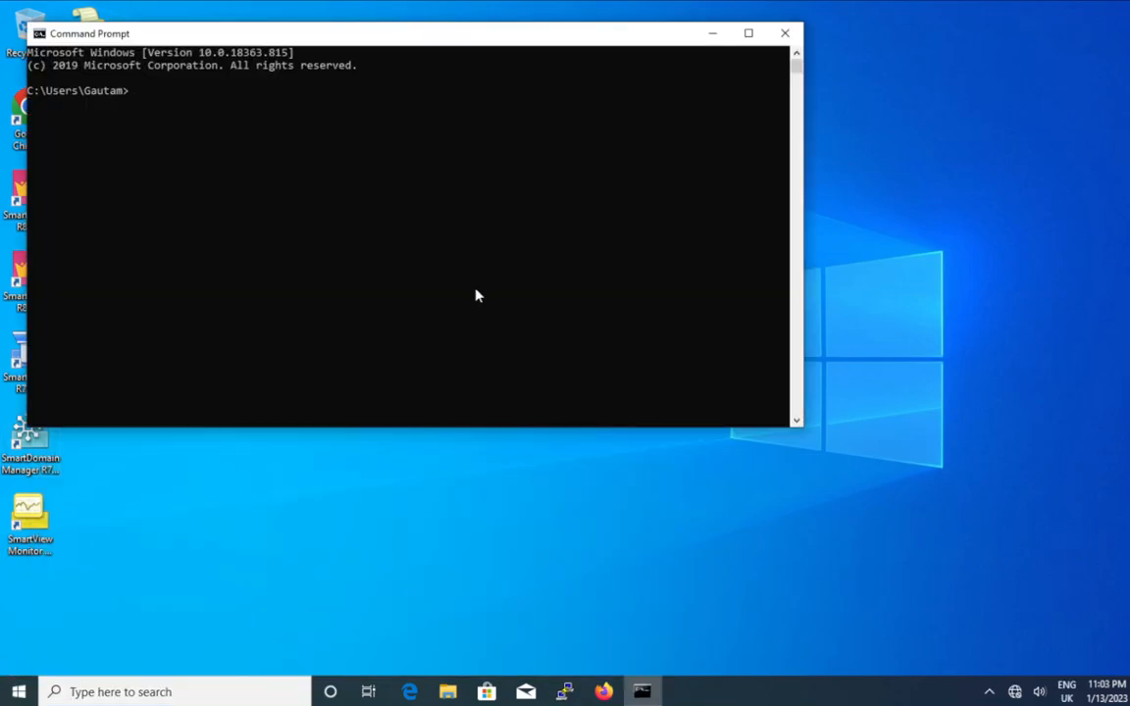
text(ipconfig)
key(Return)
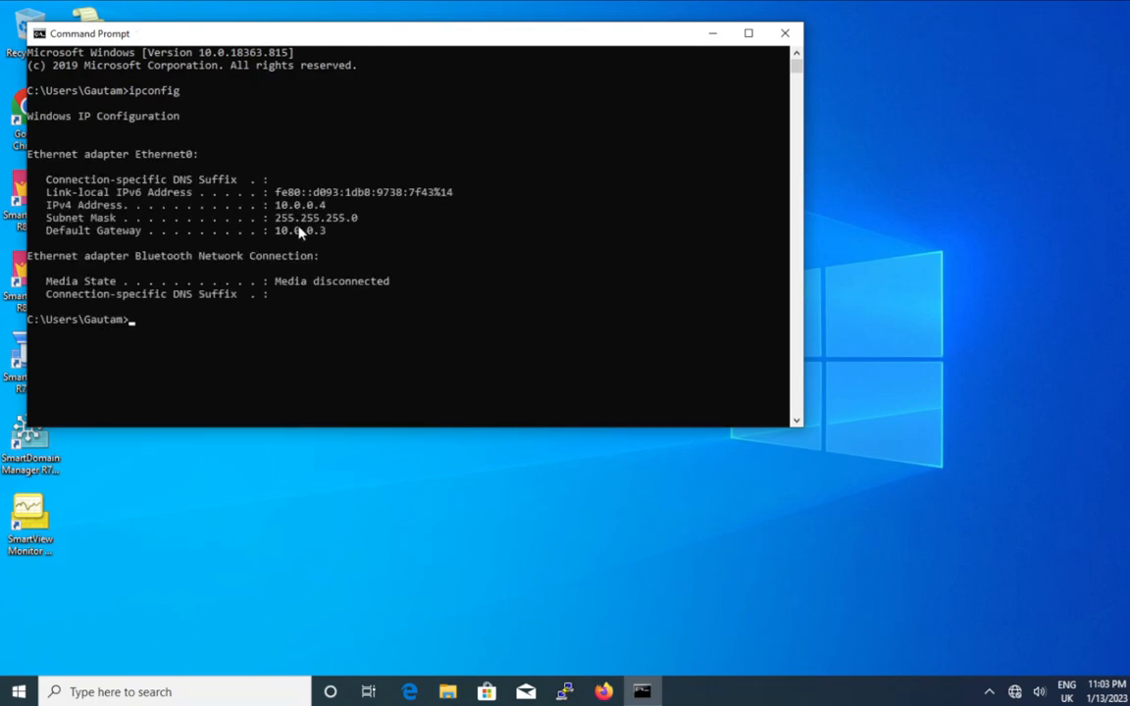
Step: Ping 10.0.0.10 for four replies with 0% loss, then minimize Command Prompt
text(ing 10.0.0.10)
key(Return)
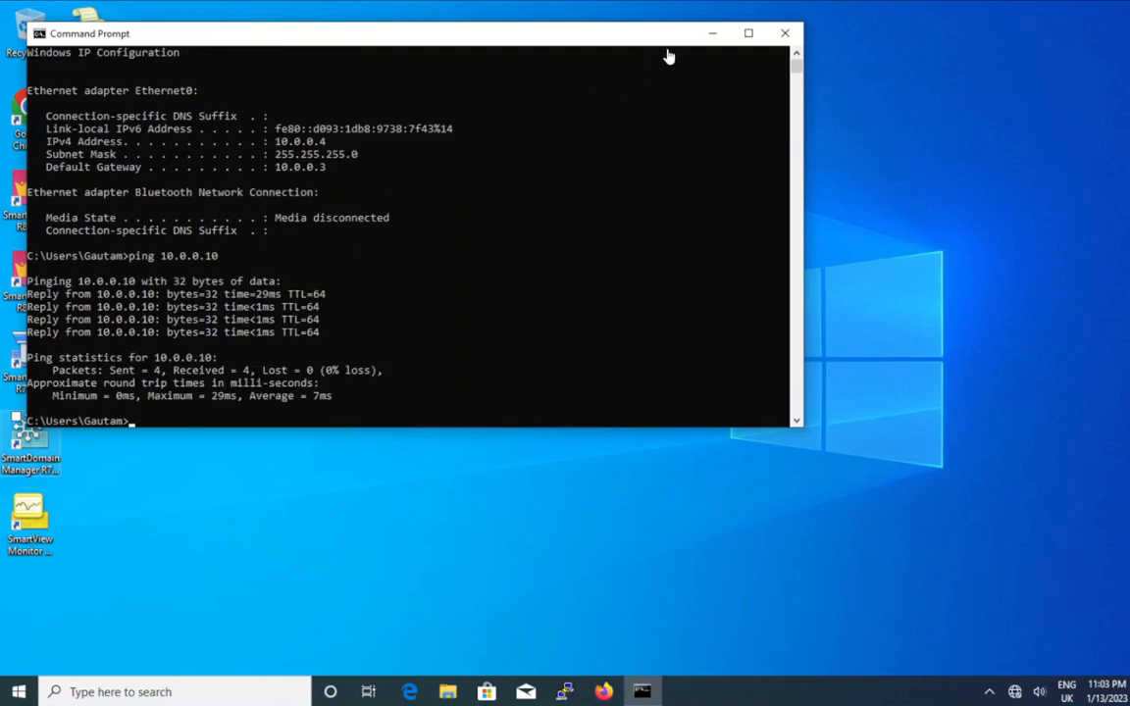
click(712, 34)
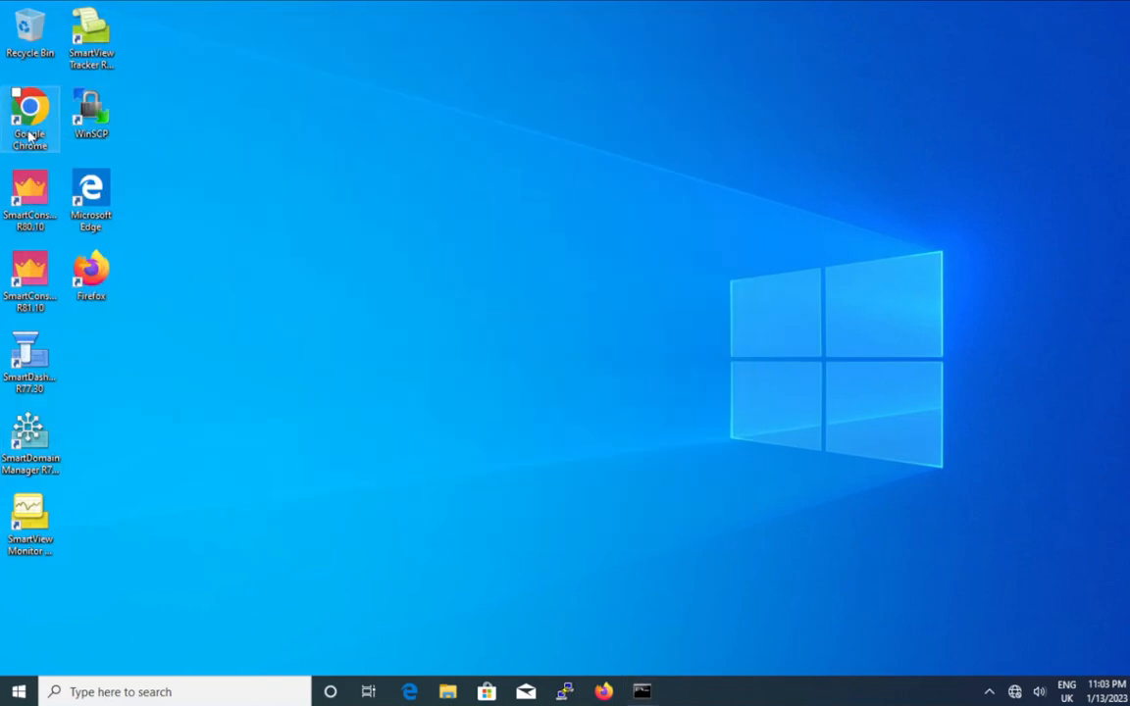
double_click(30, 119)
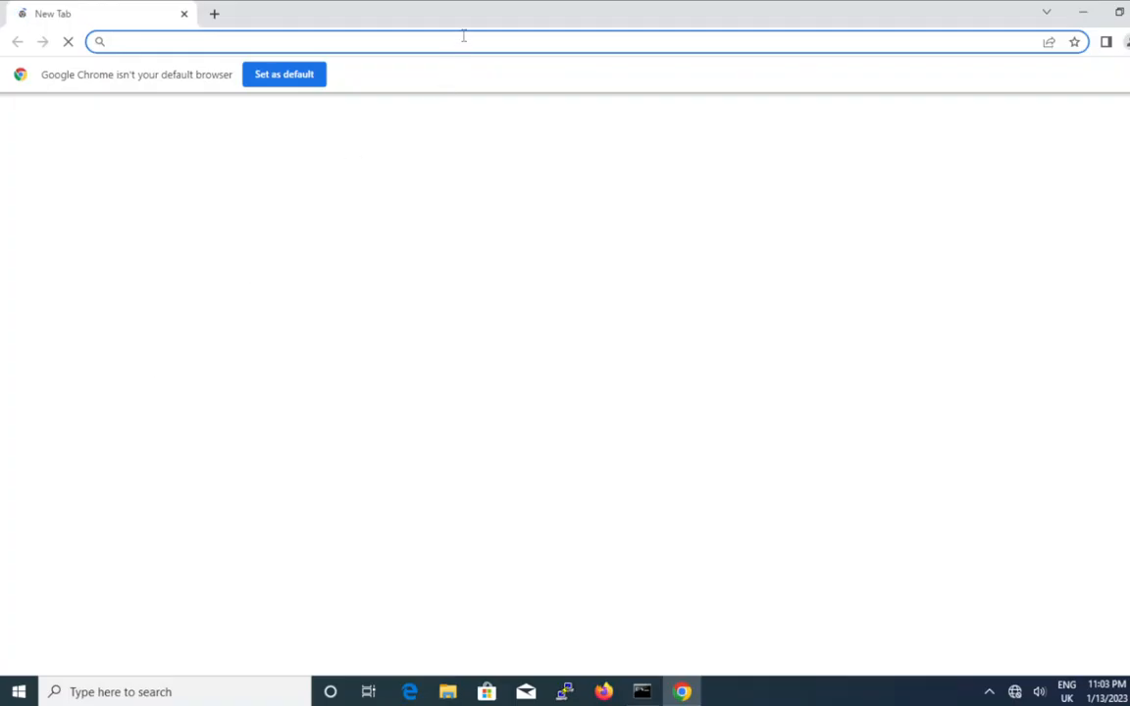
text(https)
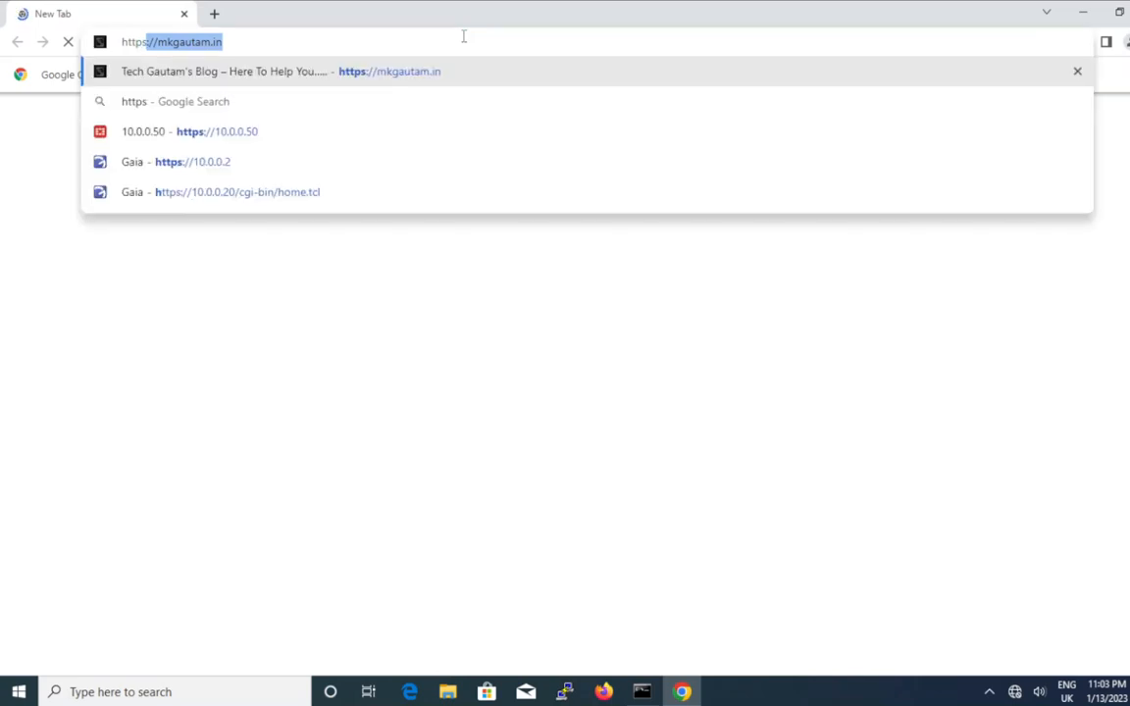
text(://10.0.0.1)
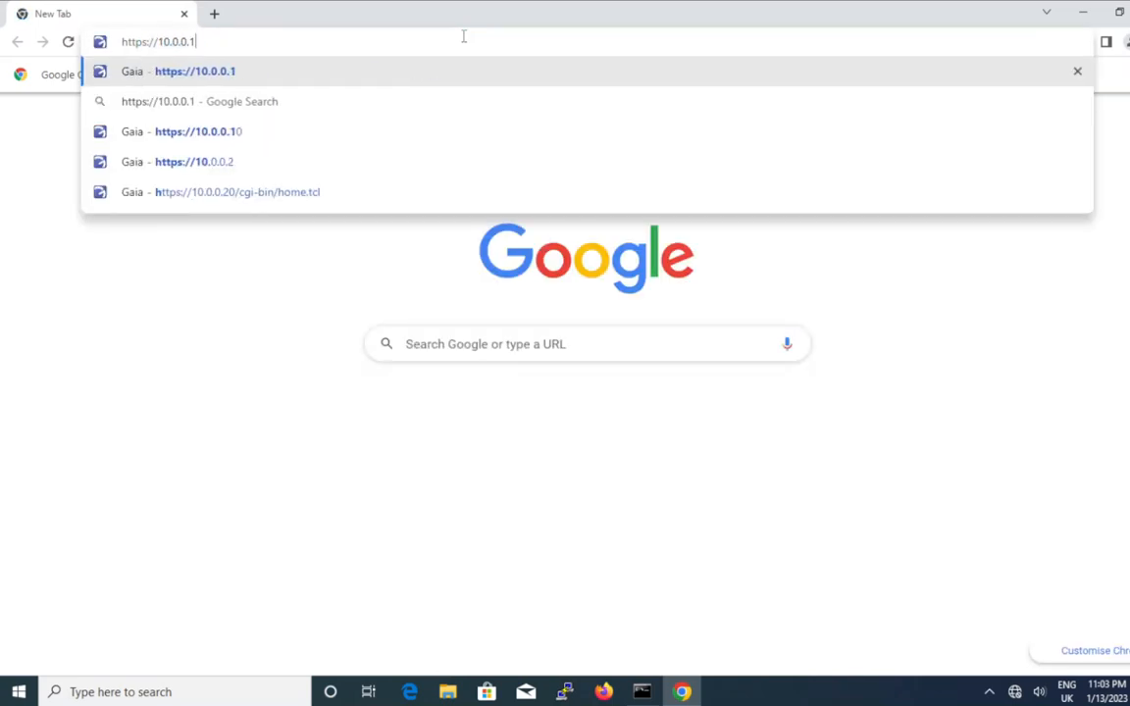
text(0)
key(Return)
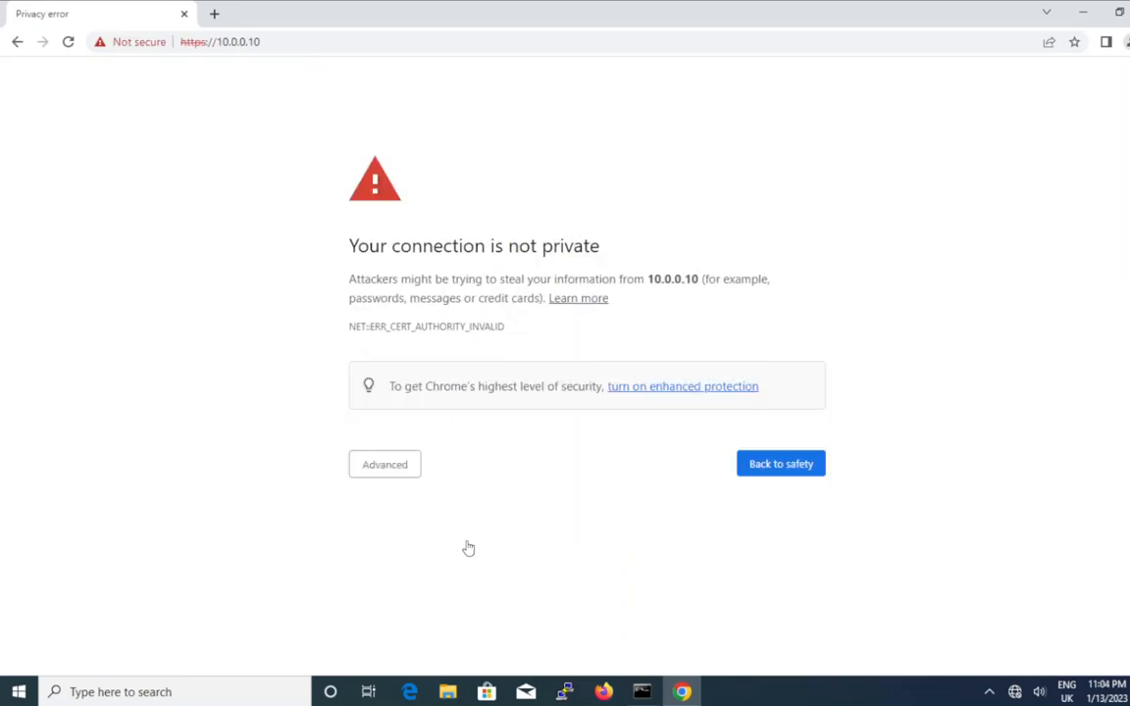
click(401, 472)
click(431, 588)
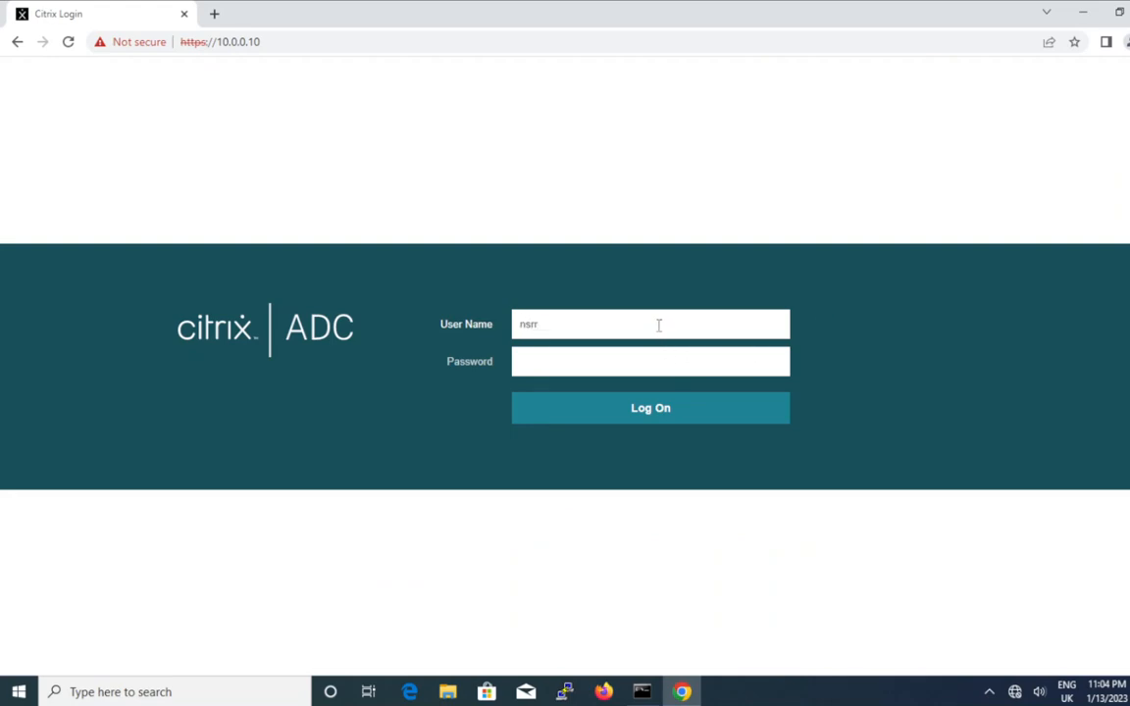
Step: Log on to the Citrix ADC web GUI as nsroot with the admin password
text(nsroot)
key(Tab)
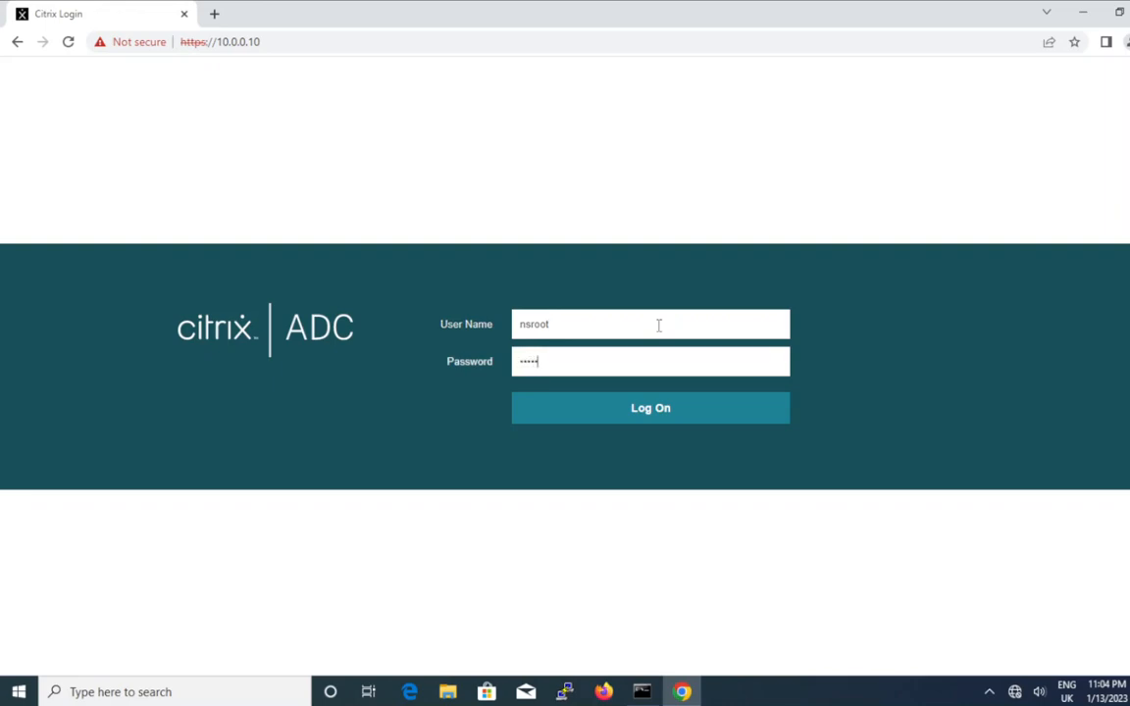
key(Return)
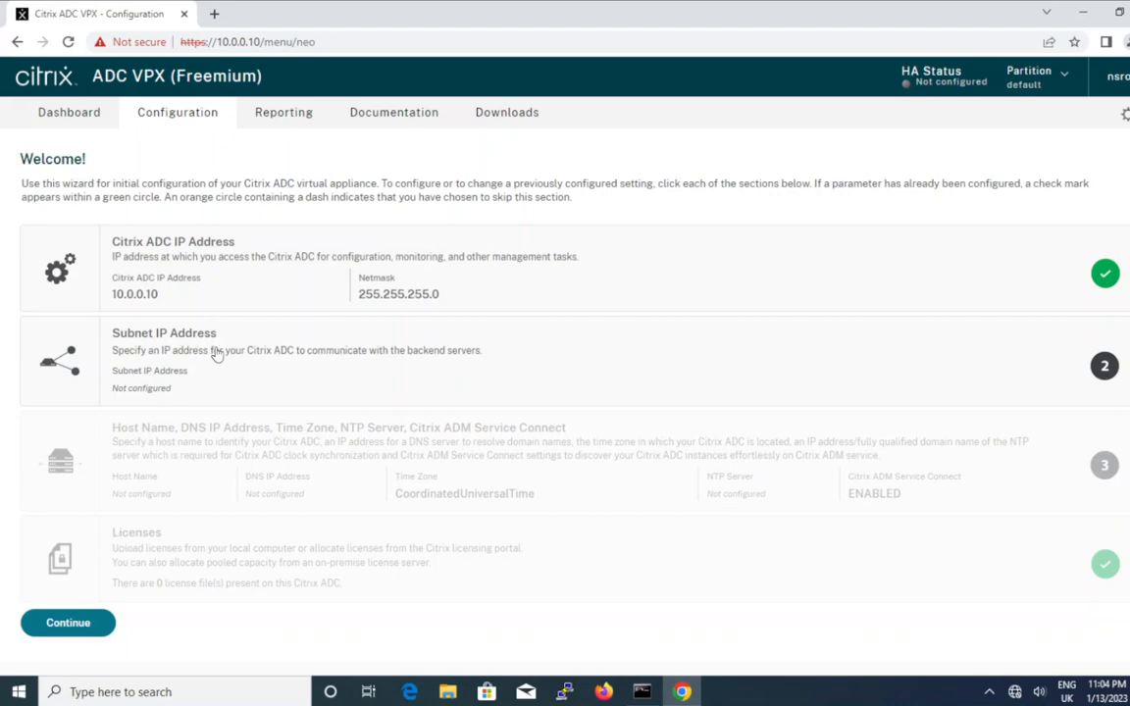
Step: Continue out of the setup wizard, dismiss the RPC notice, and expand System
click(234, 390)
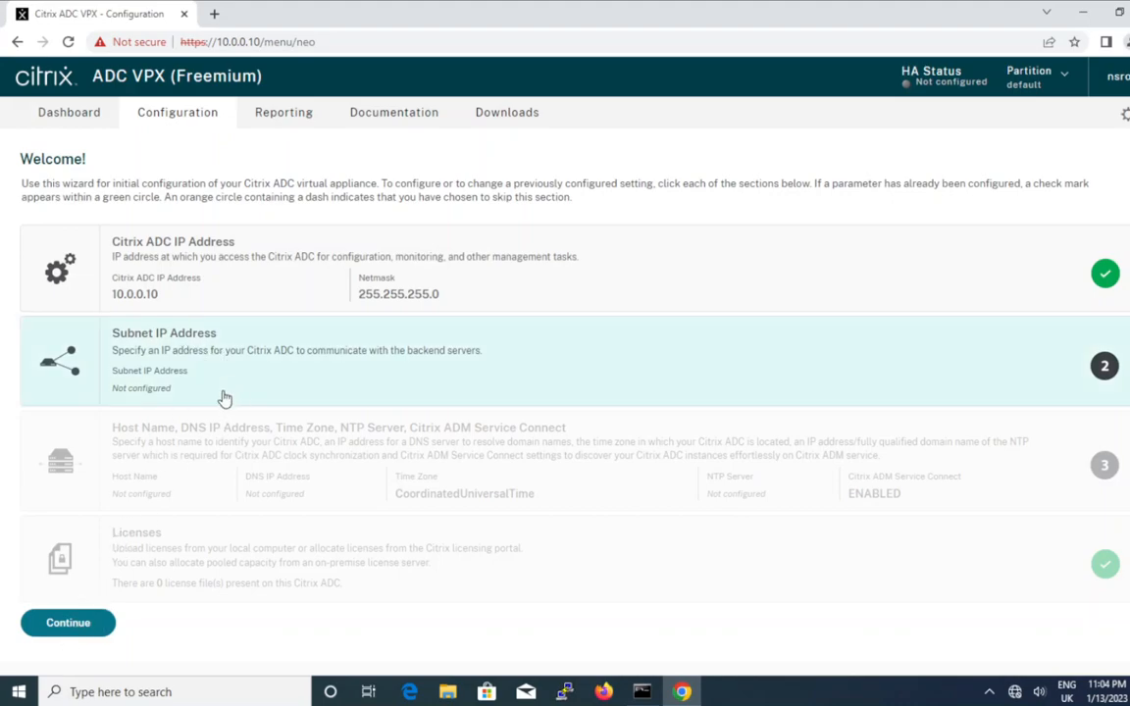
click(69, 623)
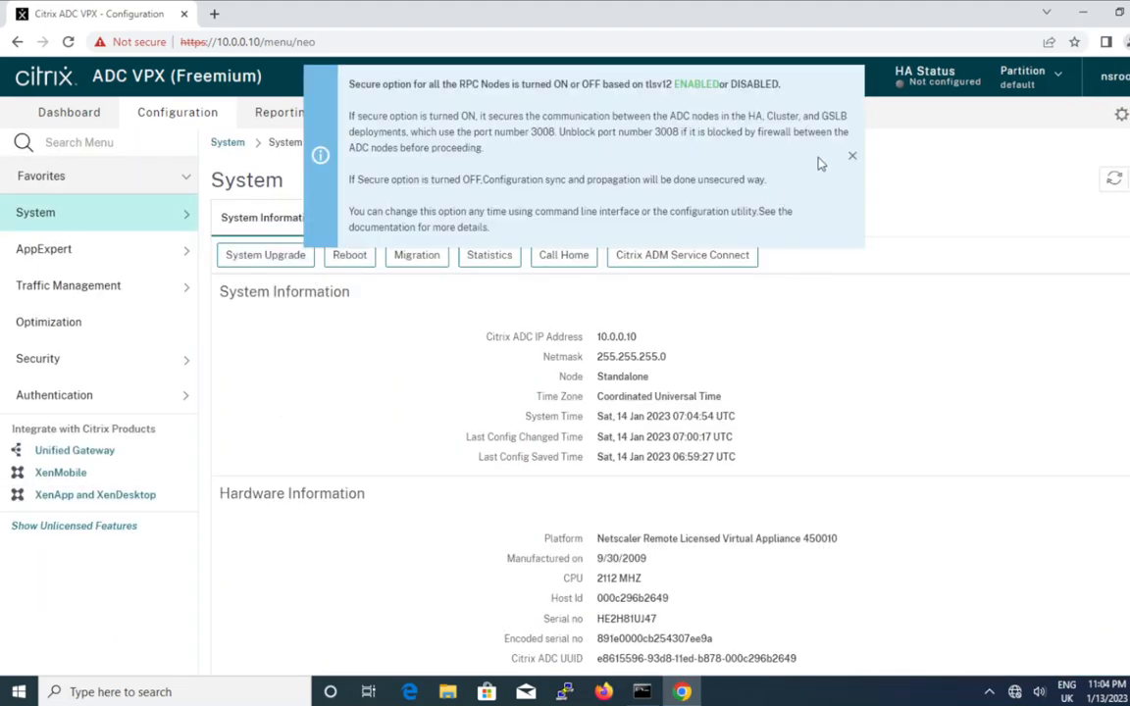
click(852, 159)
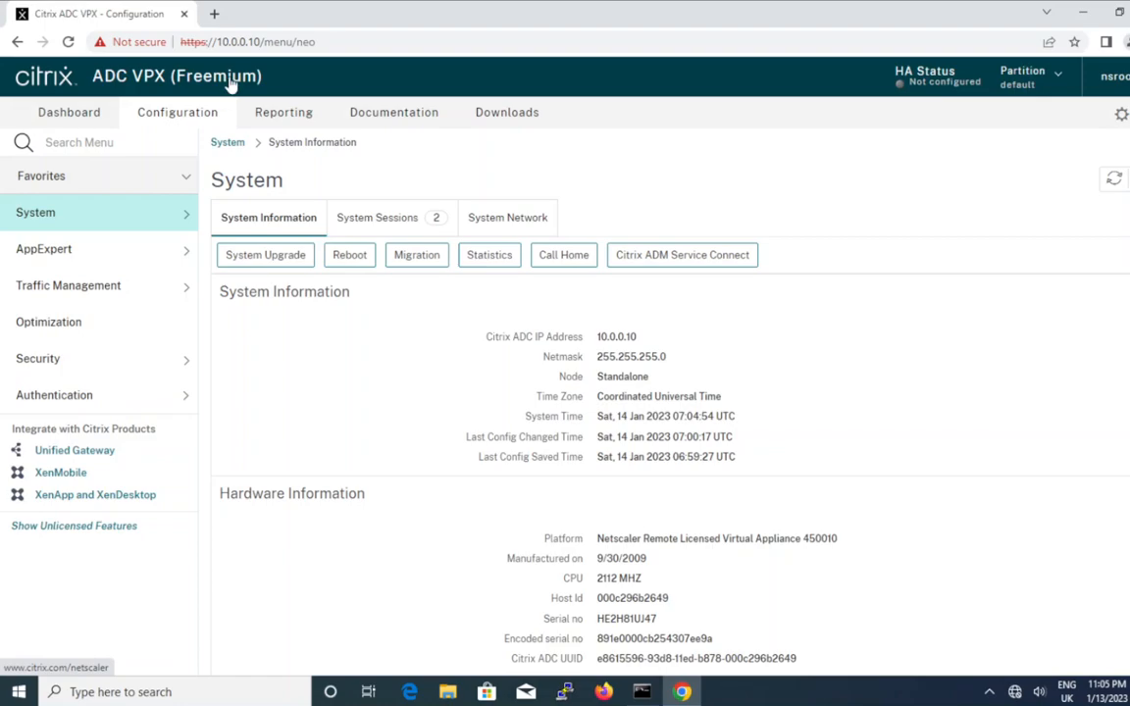
click(182, 224)
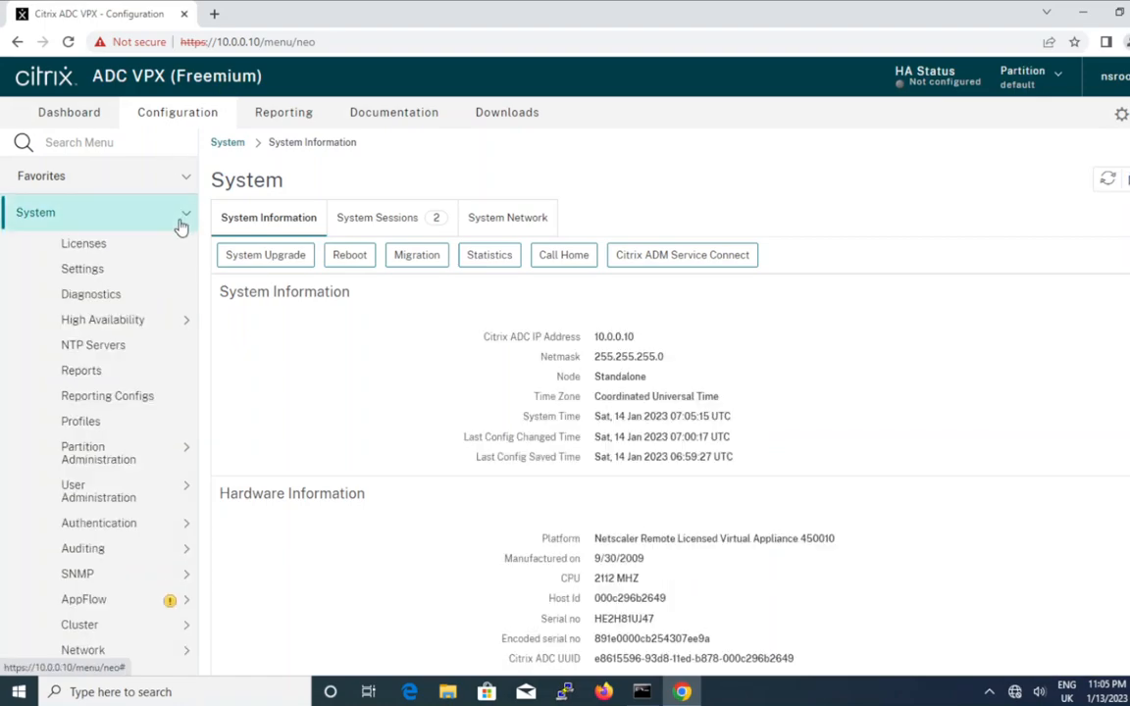
Step: Open System > Licenses, zoom out, and review the Standard license's enabled features
click(104, 251)
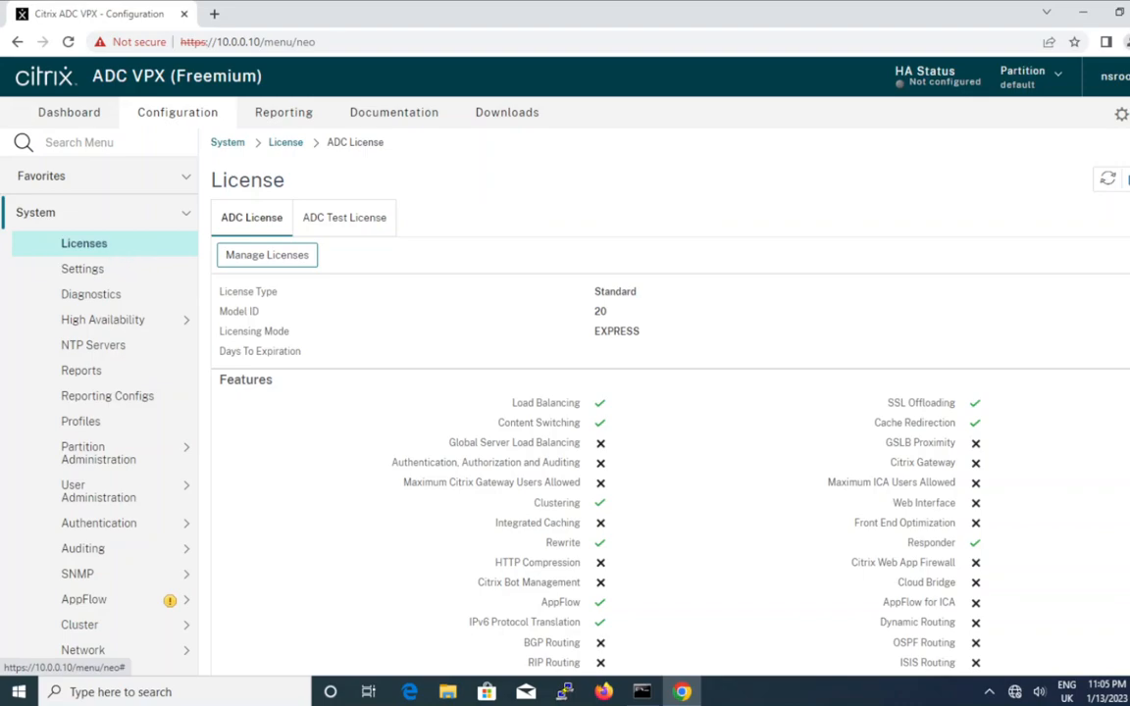
key(ctrl+minus)
key(ctrl+minus)
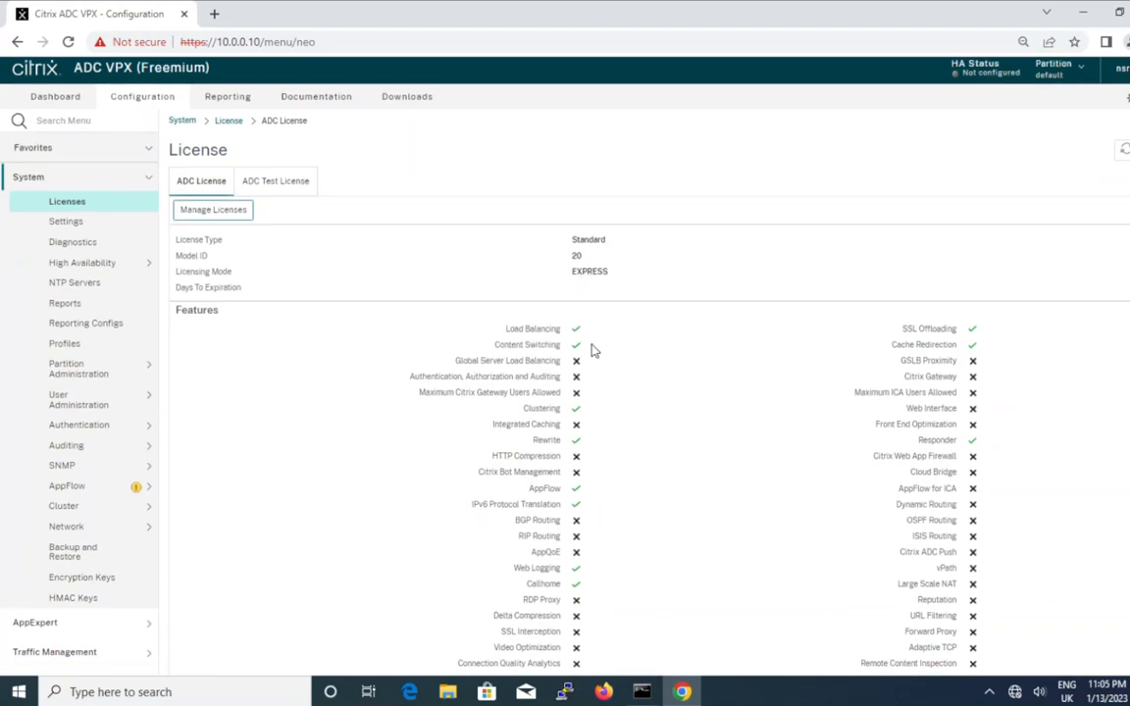
scroll(594, 334, down, 2)
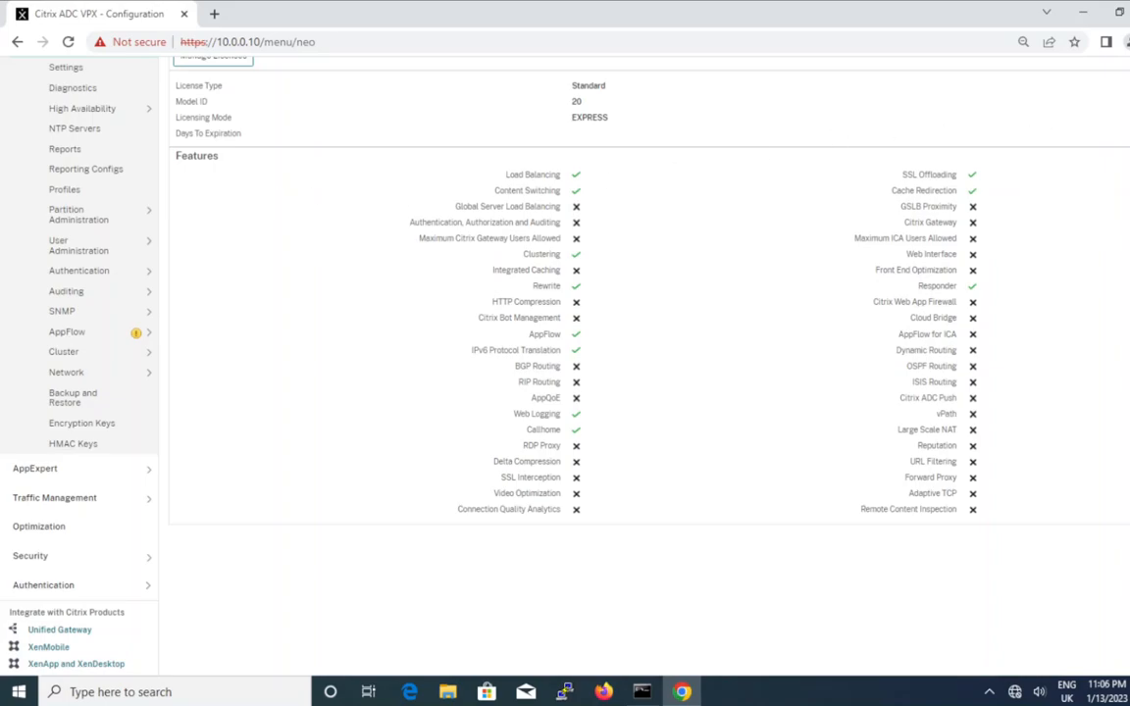
scroll(329, 208, up, 3)
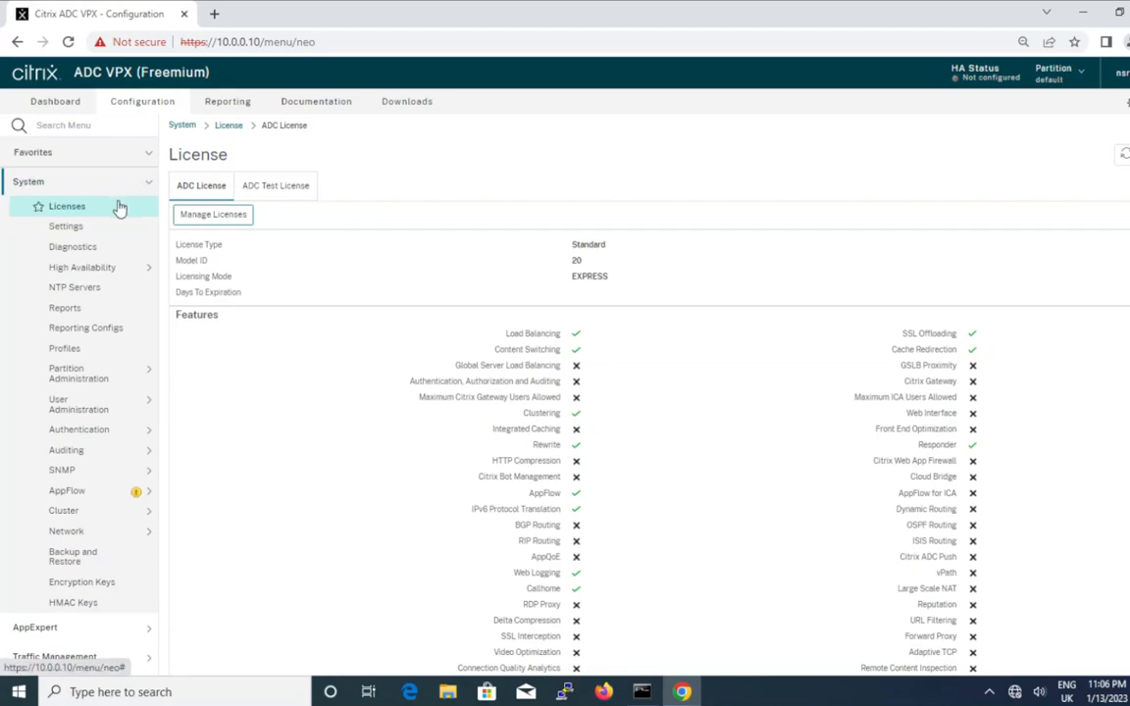
scroll(113, 224, down, 2)
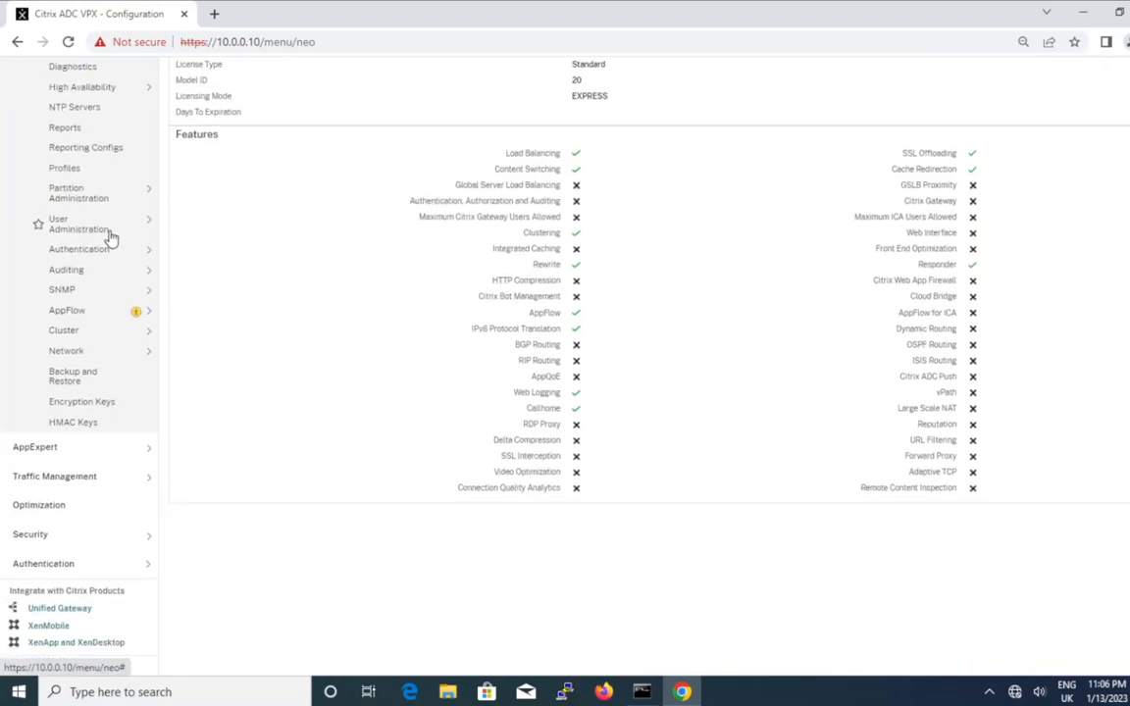
scroll(111, 238, up, 2)
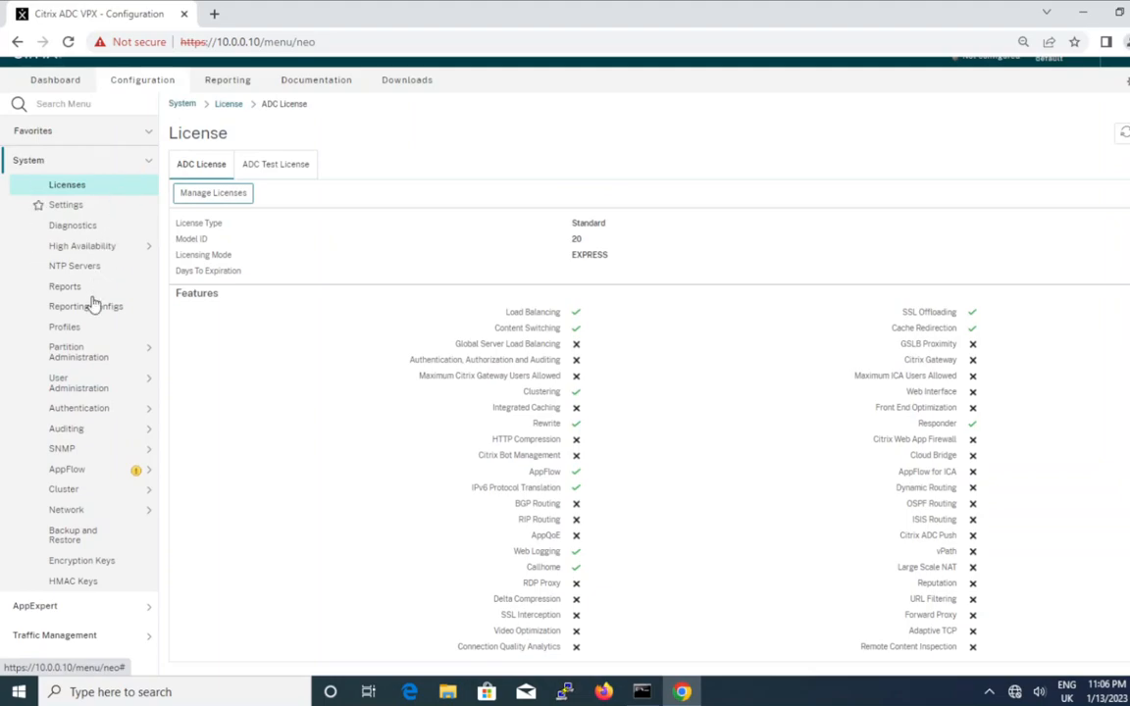
Step: Open Network > Interfaces to view interfaces 0/1 and LO/1, both enabled and UP
click(95, 512)
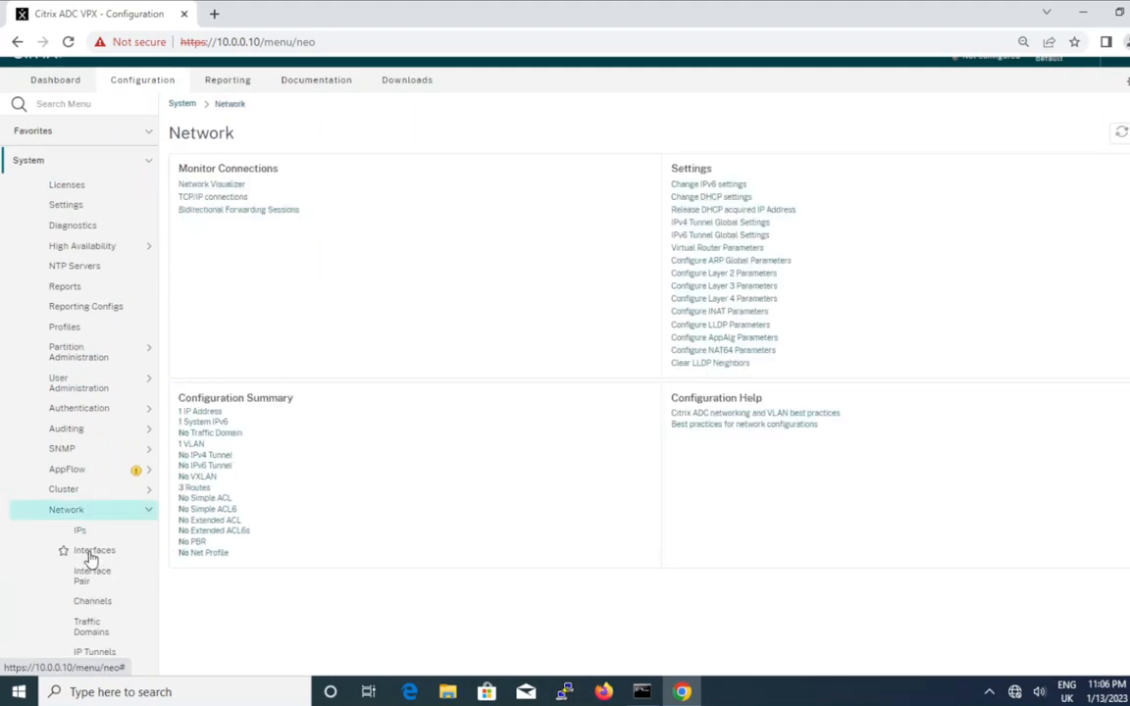
click(91, 554)
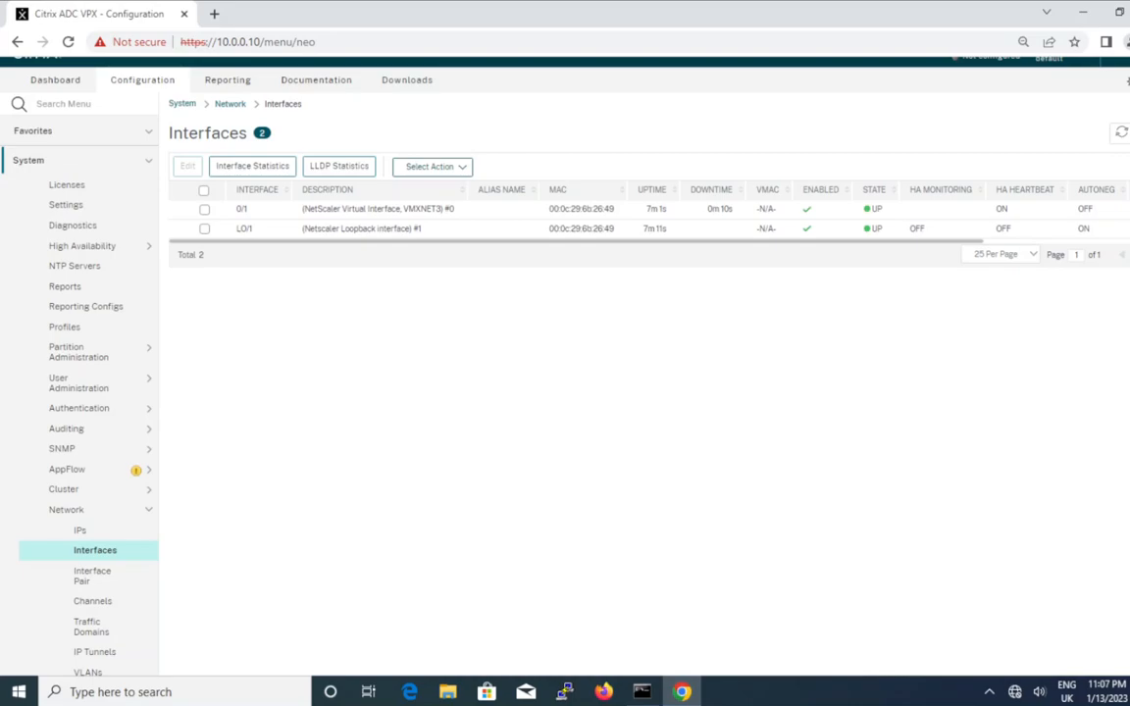
scroll(820, 139, up, 1)
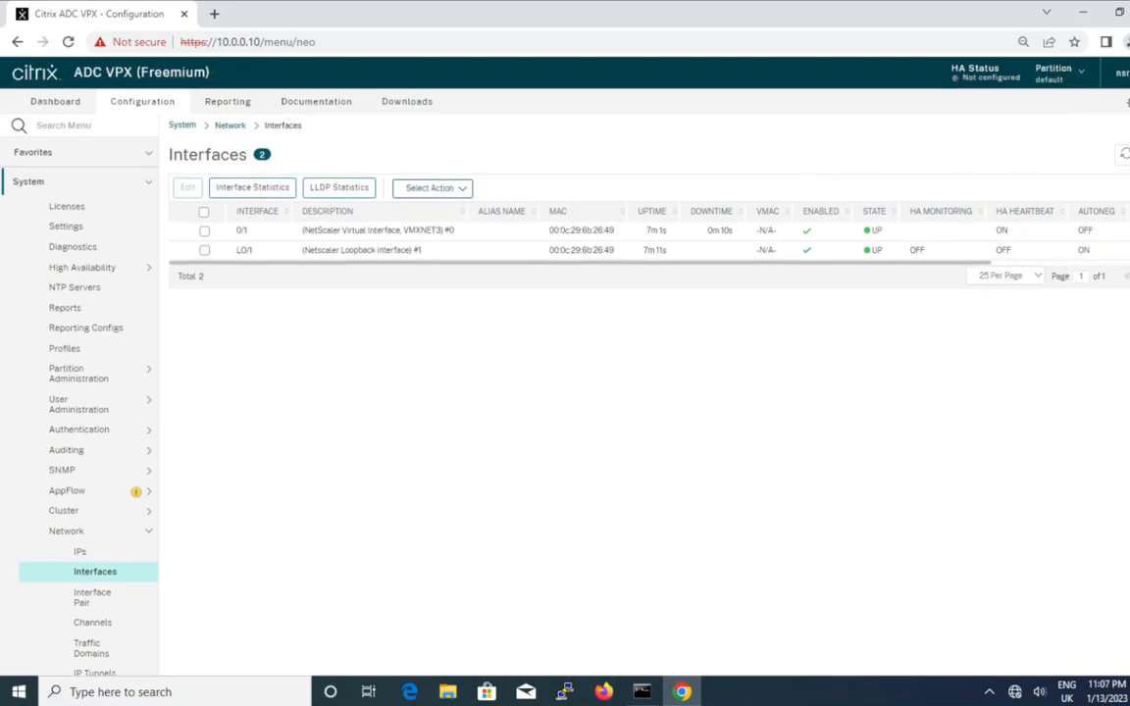
click(1125, 84)
Step: Sign out of the web GUI and run a confirmed shutdown in the NetScaler console
click(1042, 108)
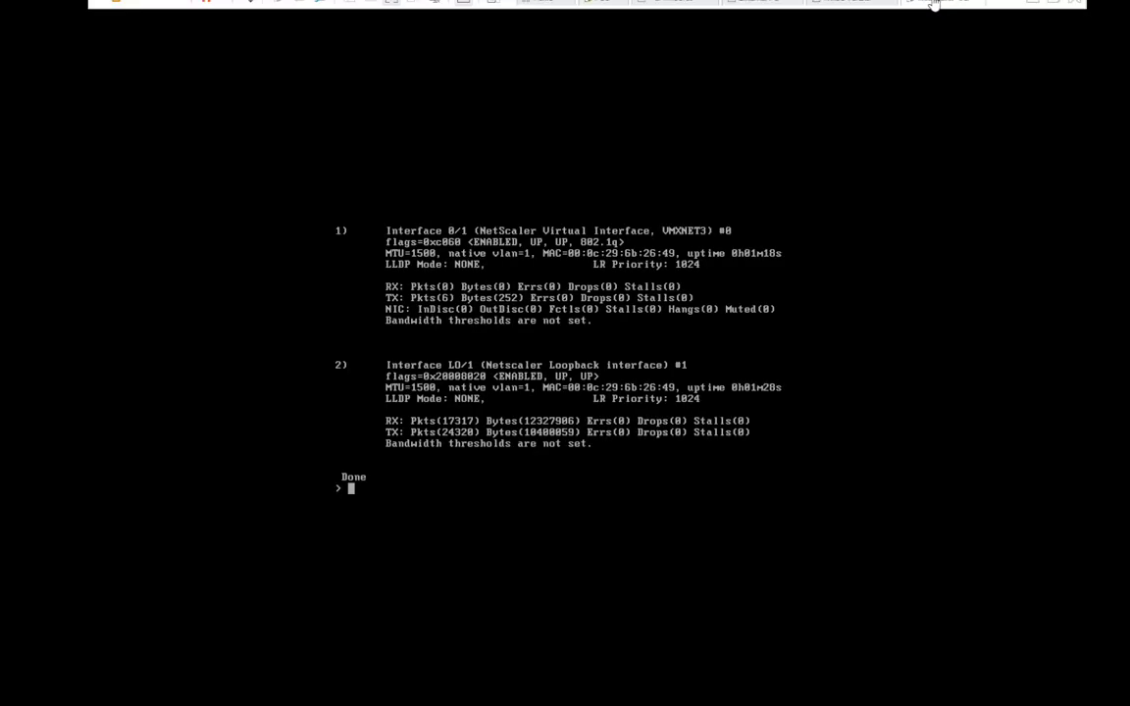
text(shu)
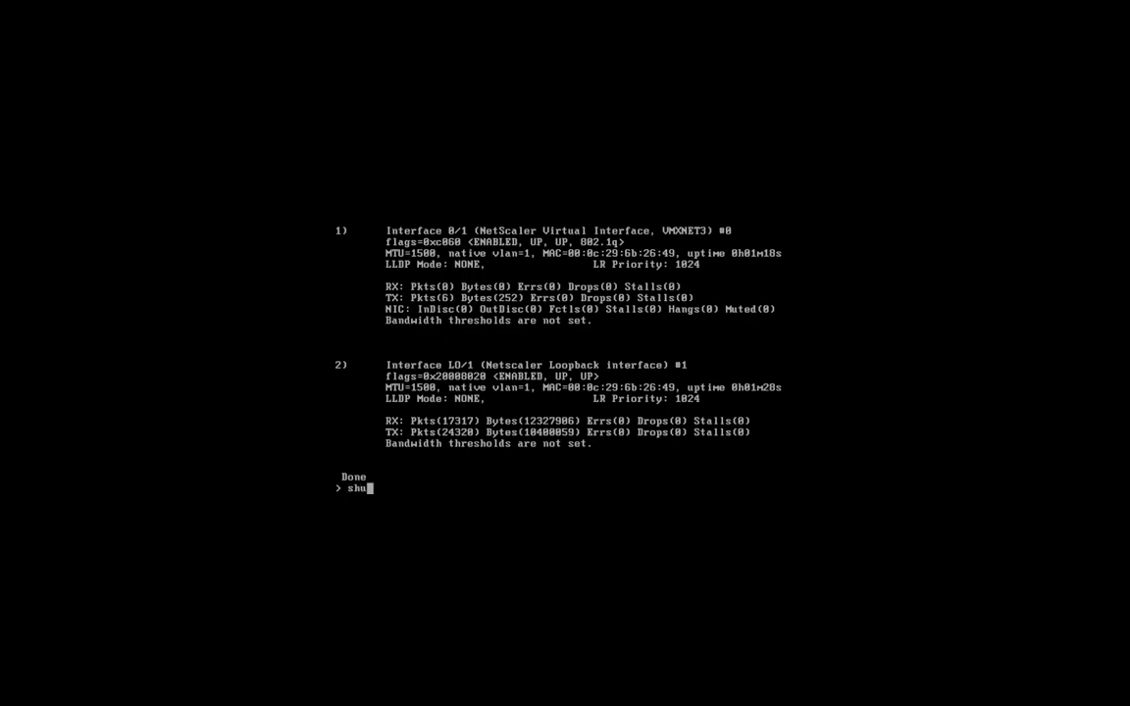
text(tdown)
key(Return)
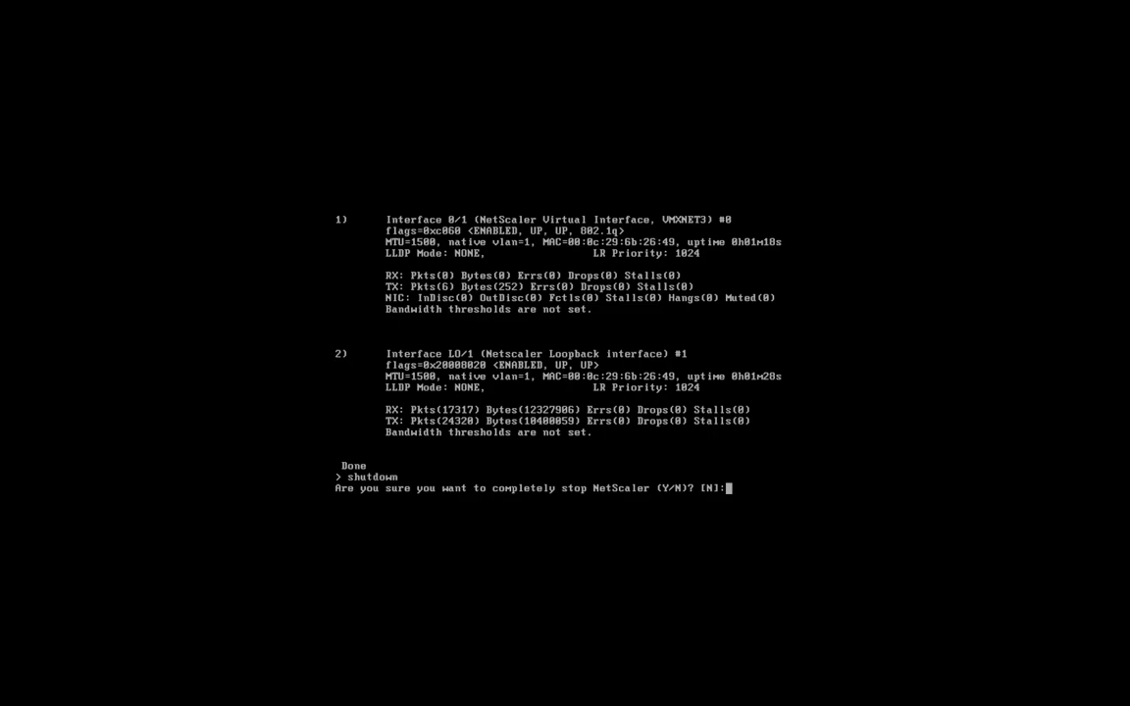
key(Return)
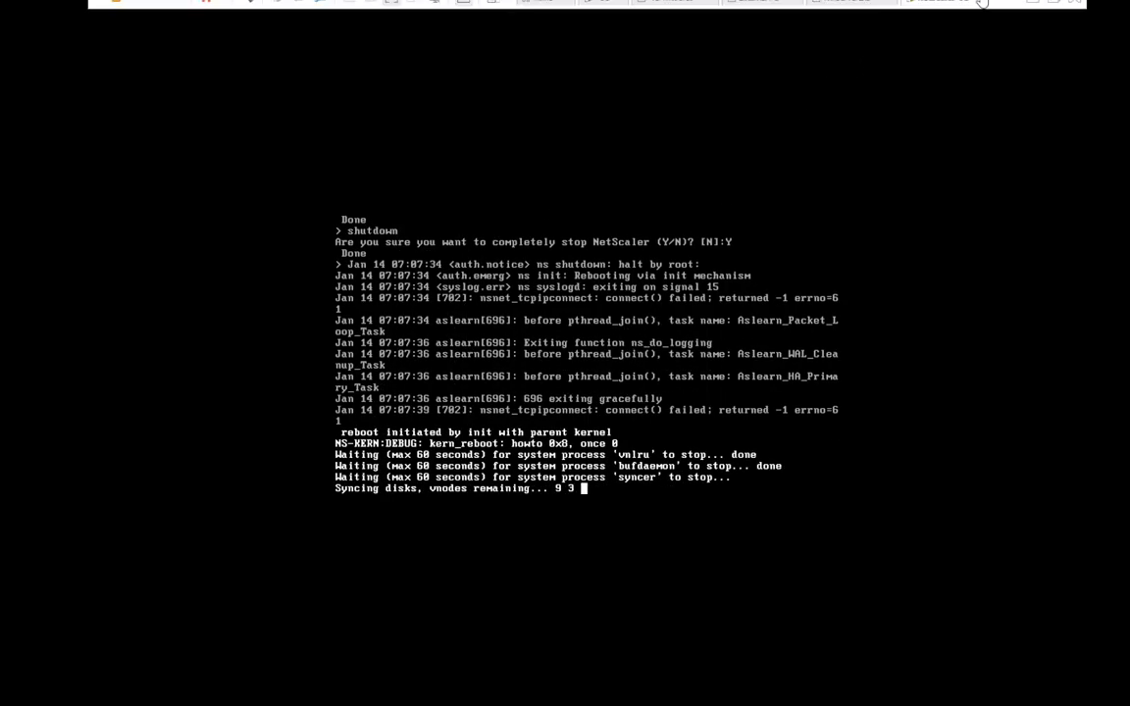
Step: Shut down the Netscaler-01 guest from the VM's Power menu
right_click(942, 3)
mouse_move(959, 28)
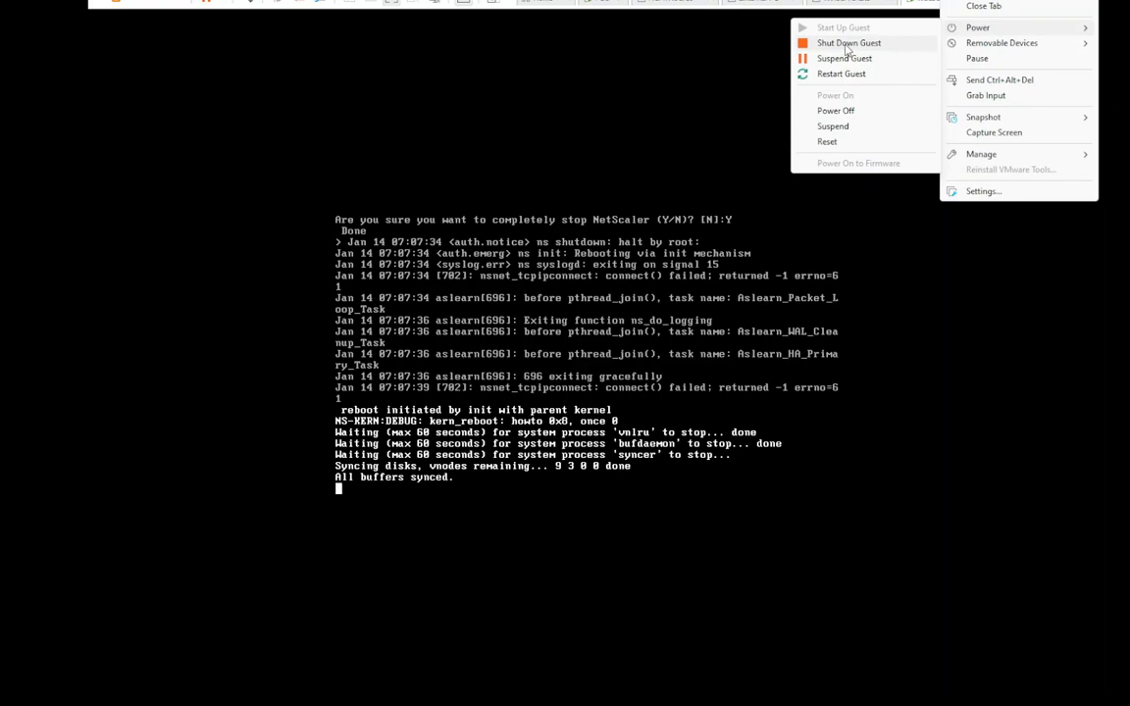
click(848, 45)
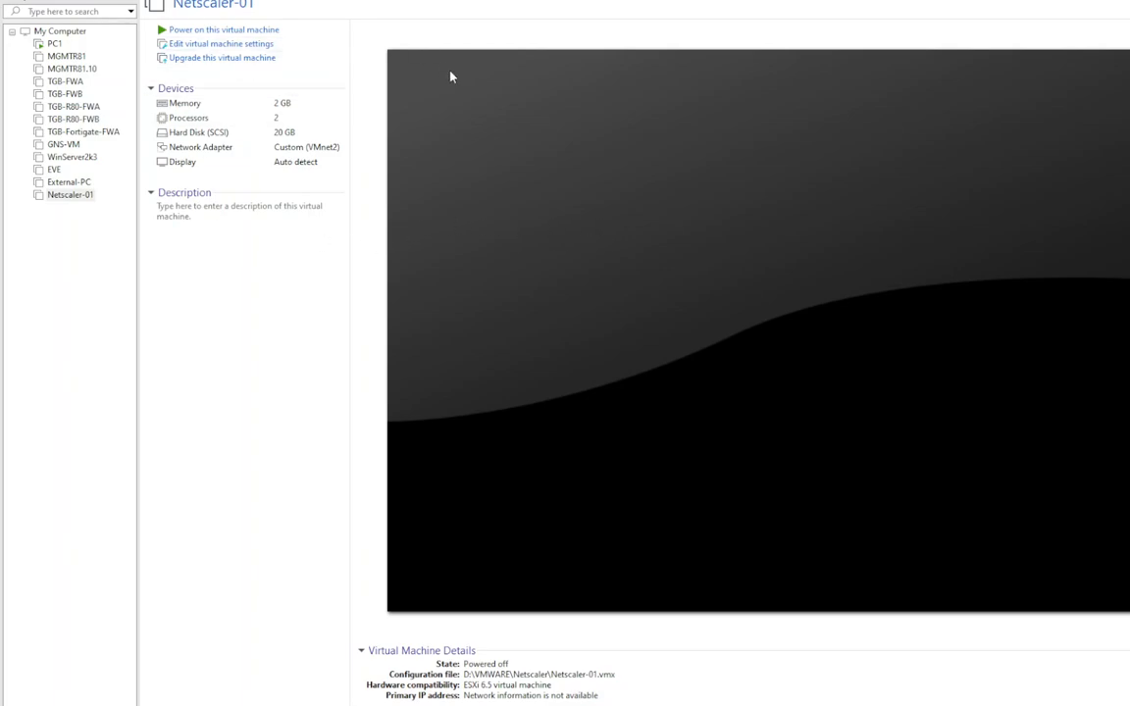
Step: Raise Netscaler-01's memory to 4 GB (4096 MB) and select its Network Adapter settings
click(252, 46)
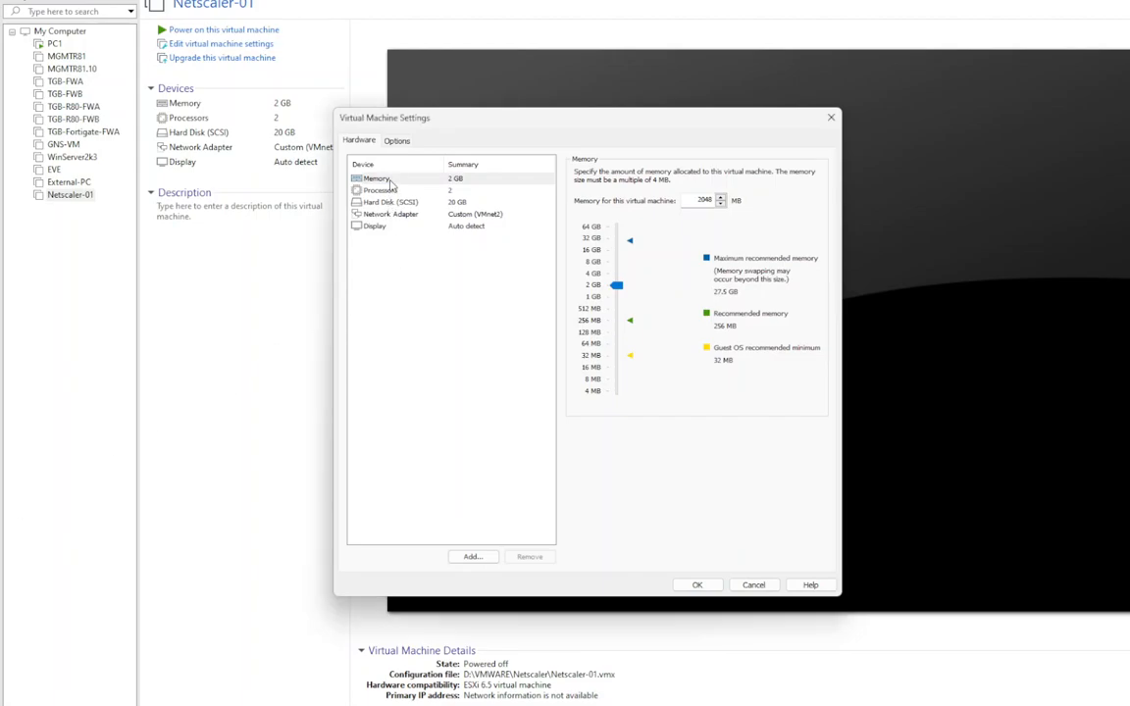
drag(615, 287, 617, 278)
click(411, 213)
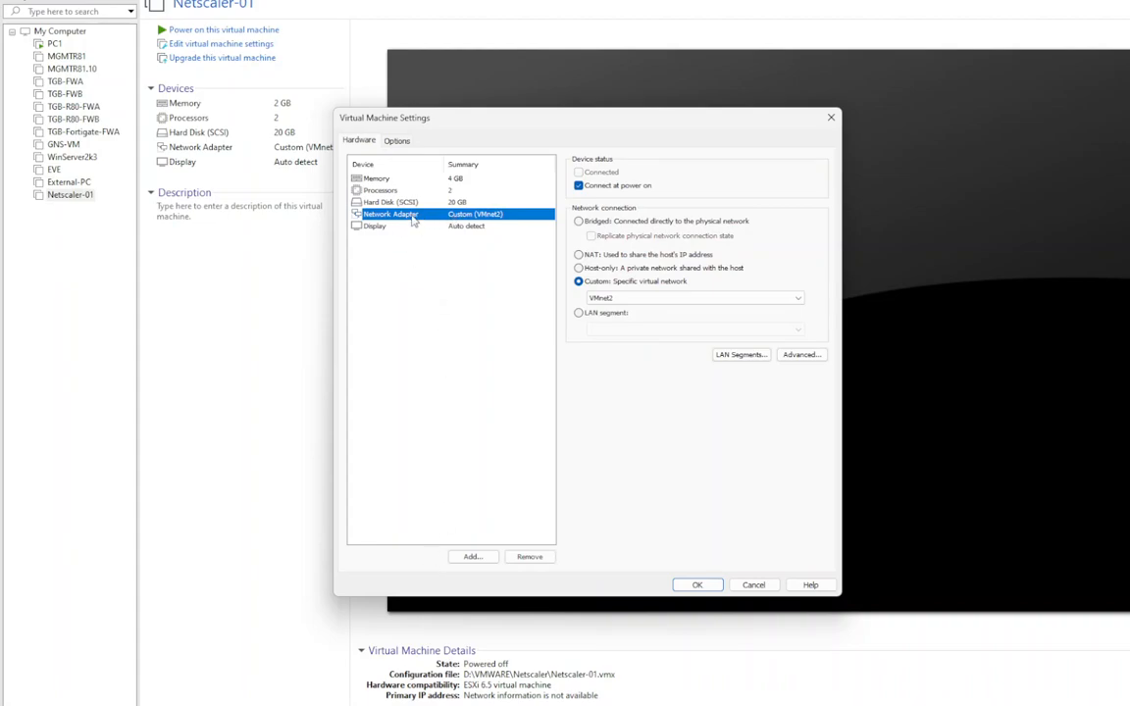
Step: Add a second network adapter to Netscaler-01 through the Add Hardware wizard
click(471, 557)
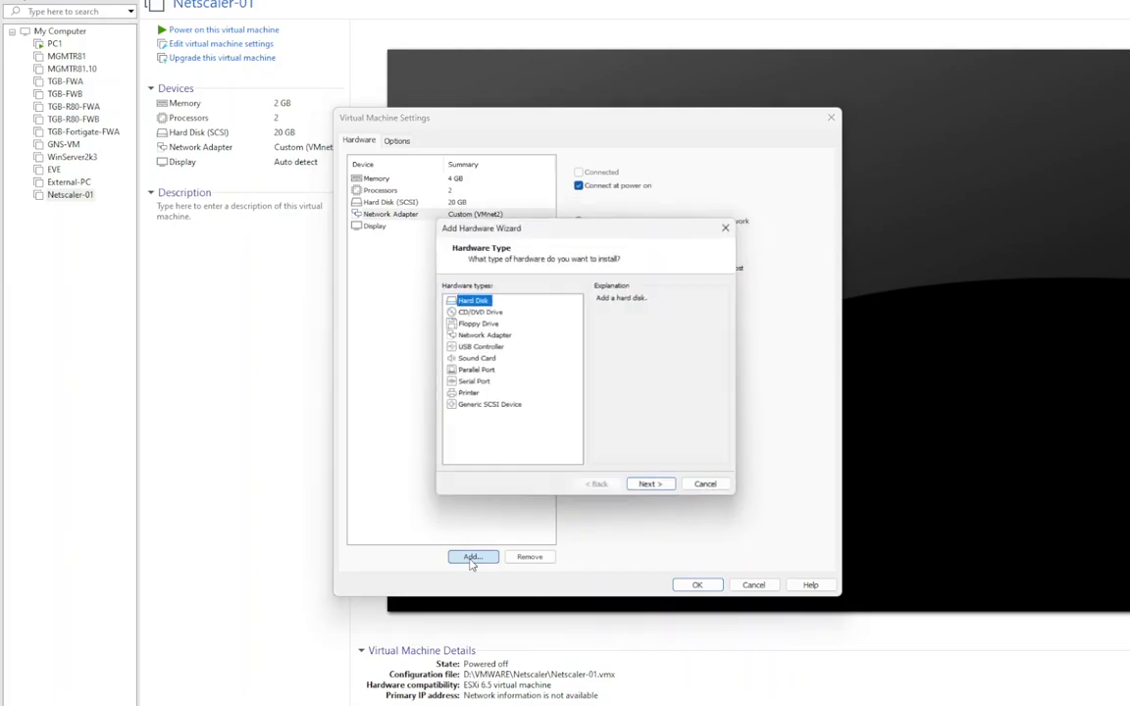
click(483, 334)
click(653, 487)
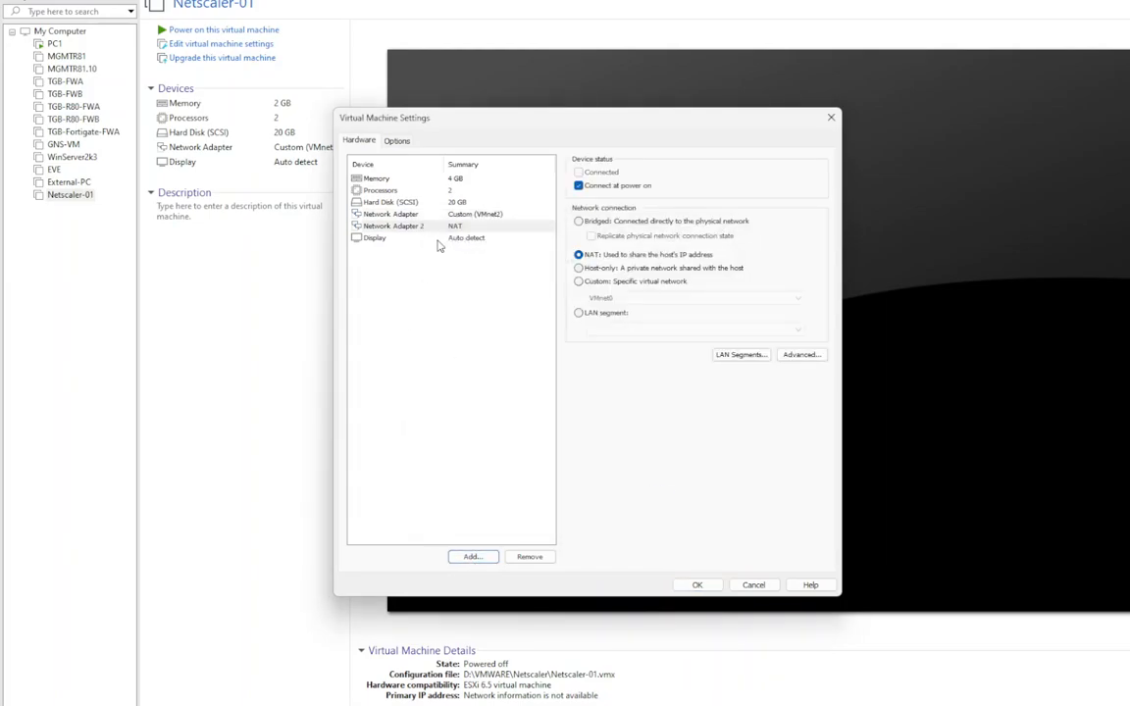
Step: Connect Network Adapter 2 to custom network VMnet9, alongside VMnet2, and save the settings
click(465, 215)
click(456, 226)
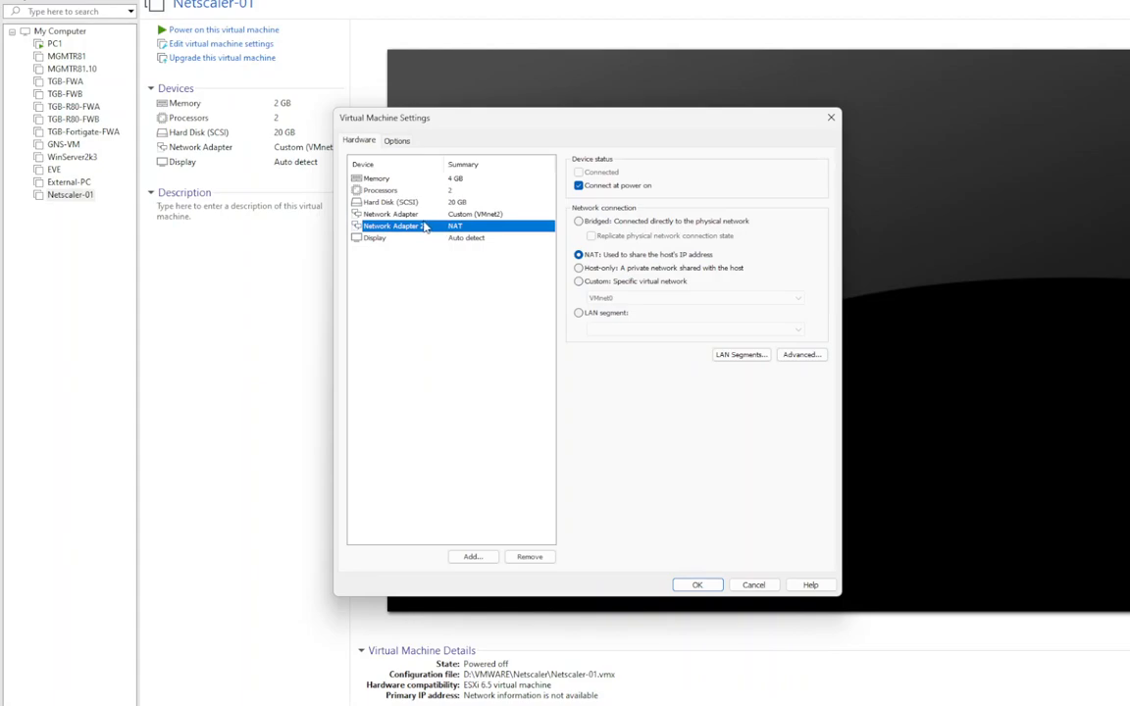
click(579, 281)
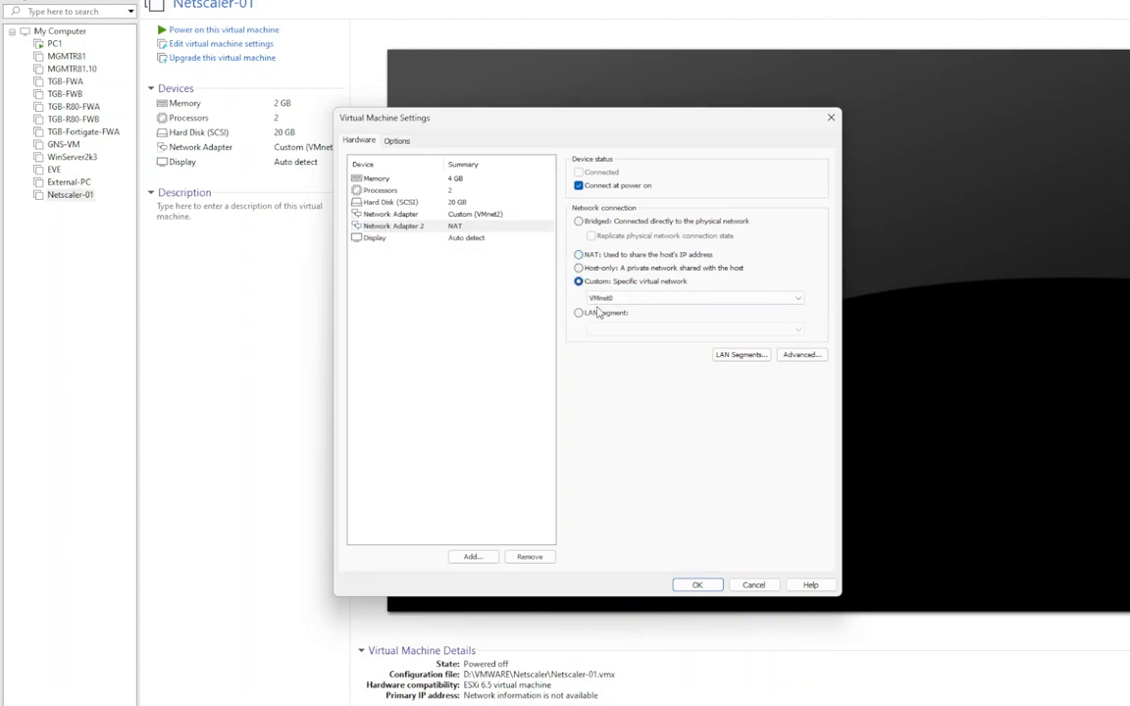
click(607, 300)
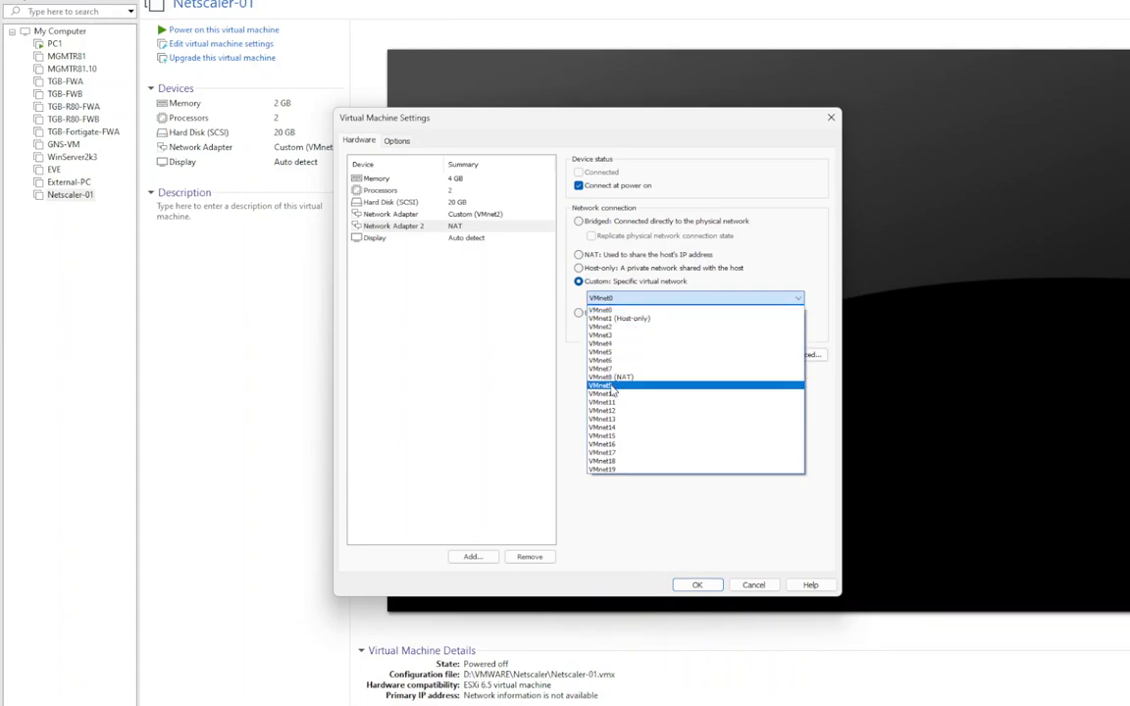
click(608, 373)
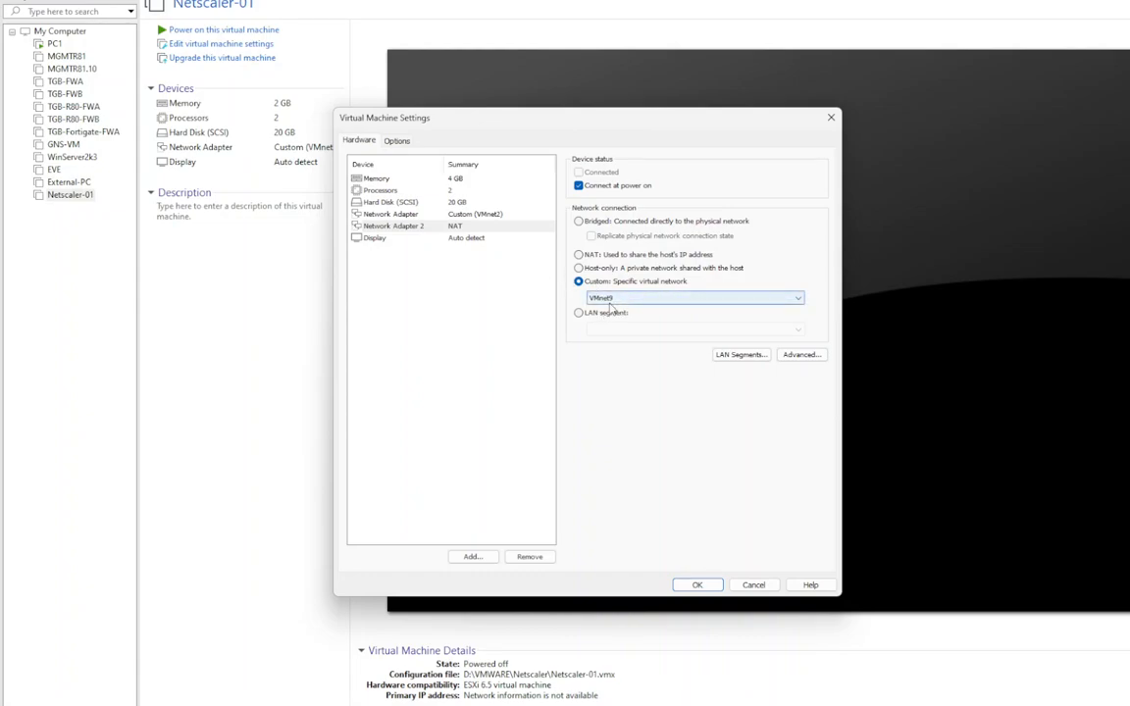
click(402, 214)
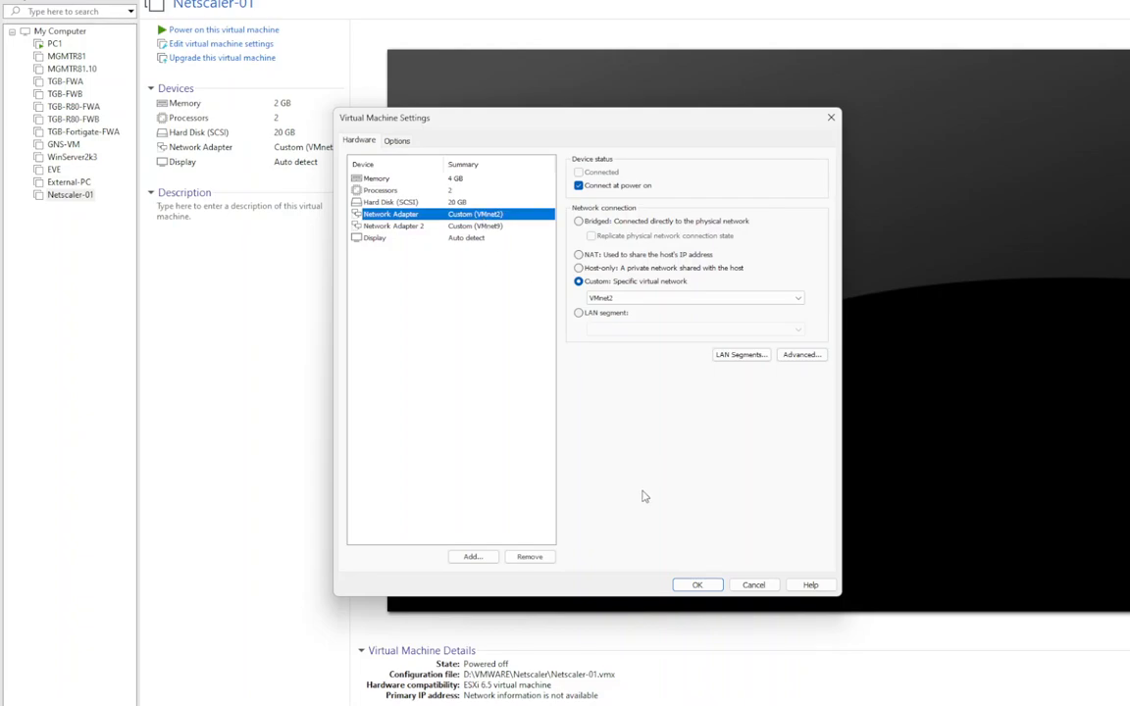
click(696, 585)
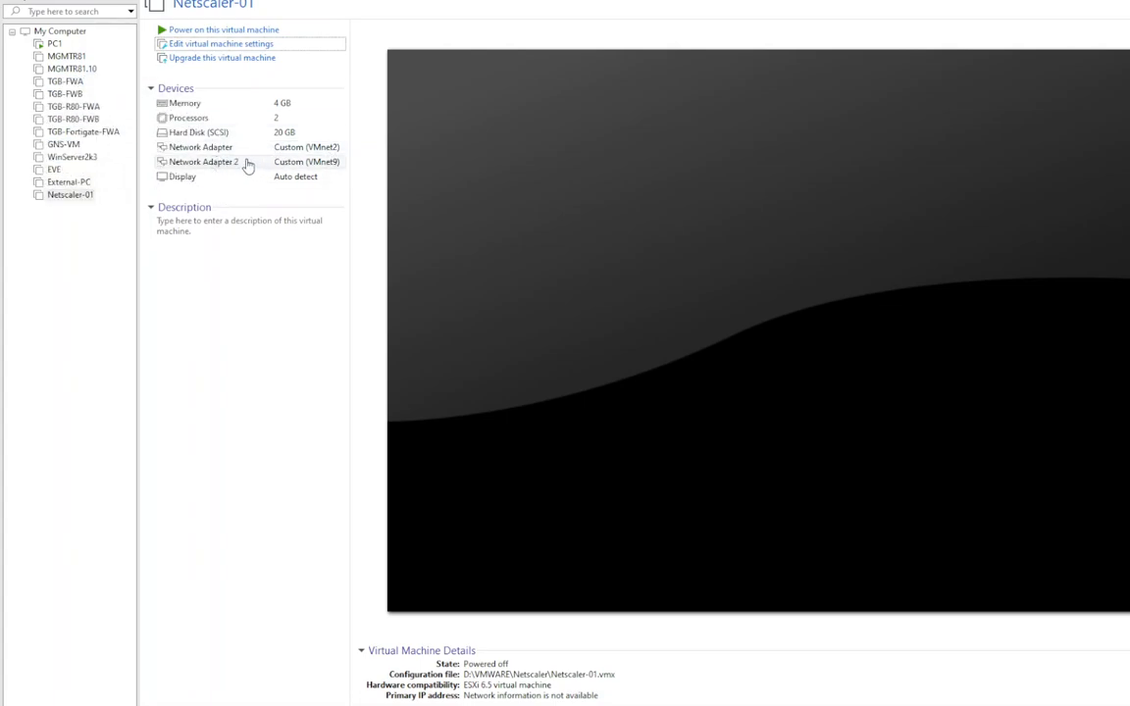
Step: Power on Netscaler-01 and let it boot until the VMXNET3/E1000 co-existence error appears
click(257, 33)
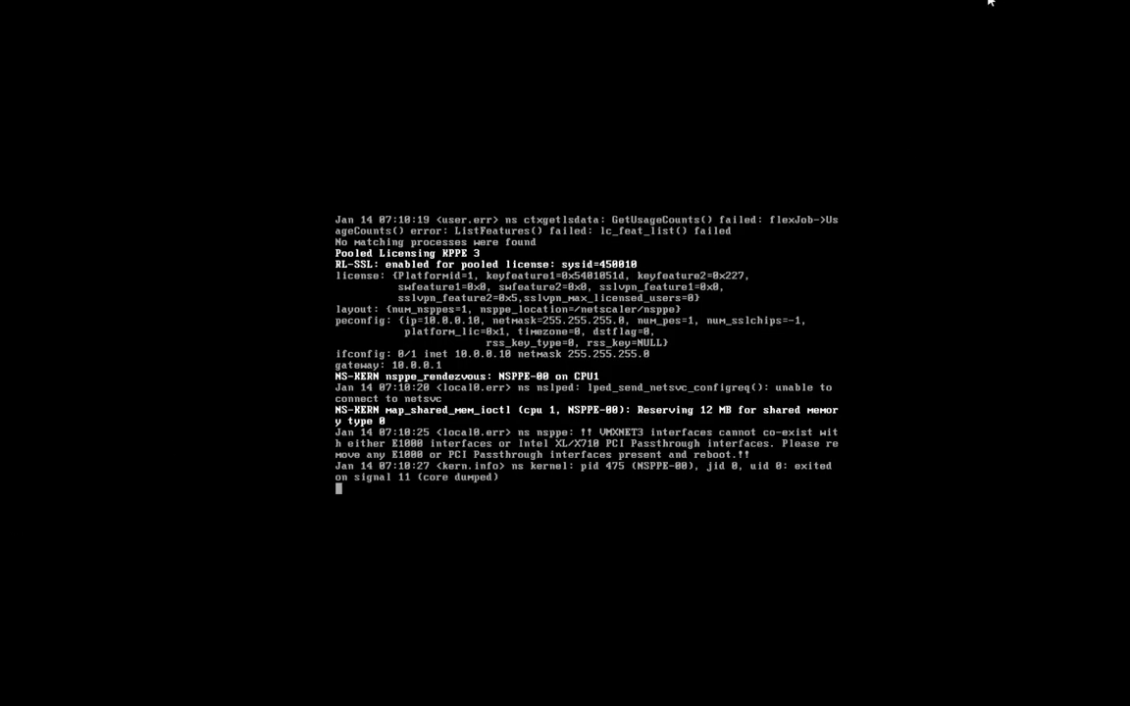
mouse_move(843, 1)
key(Return)
key(Return)
key(Return)
key(Return)
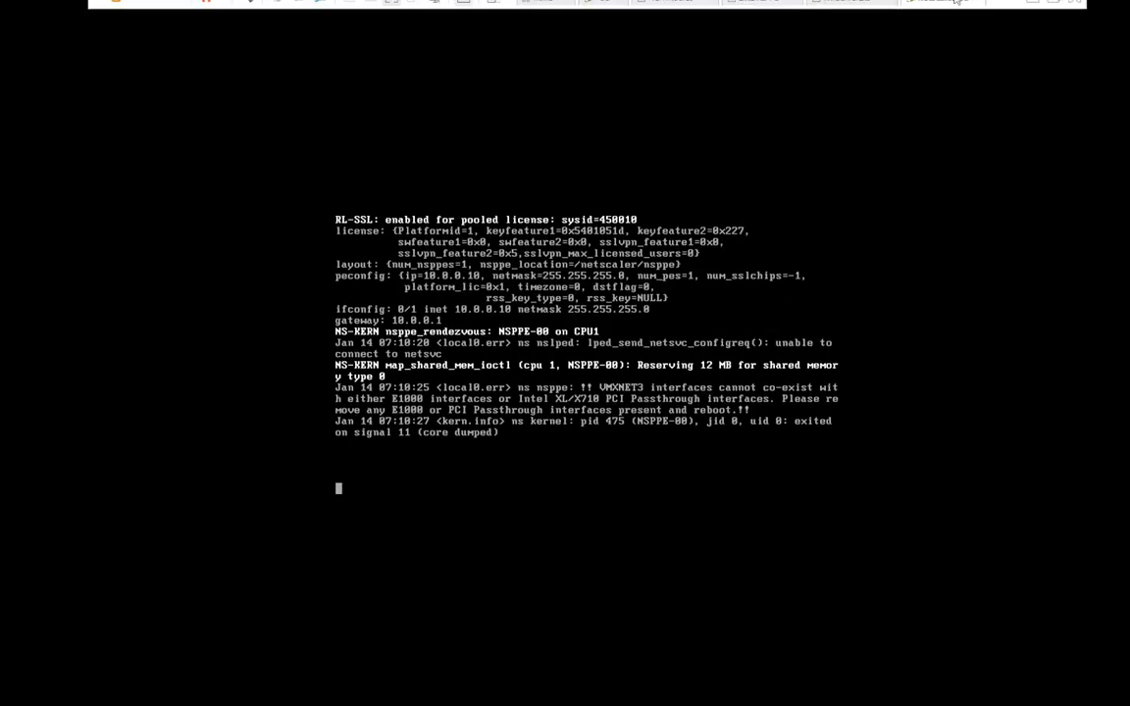
Step: Issue Power > Shut Down Guest for Netscaler-01 from the full-screen toolbar
right_click(936, 2)
mouse_move(981, 33)
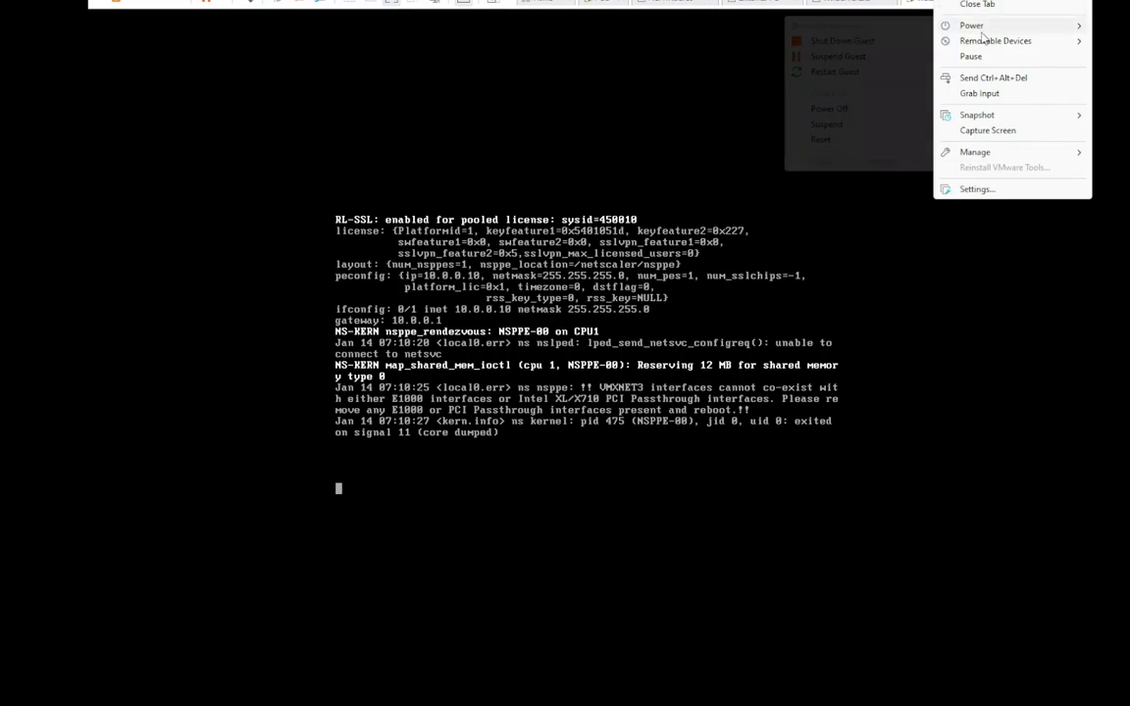
click(881, 43)
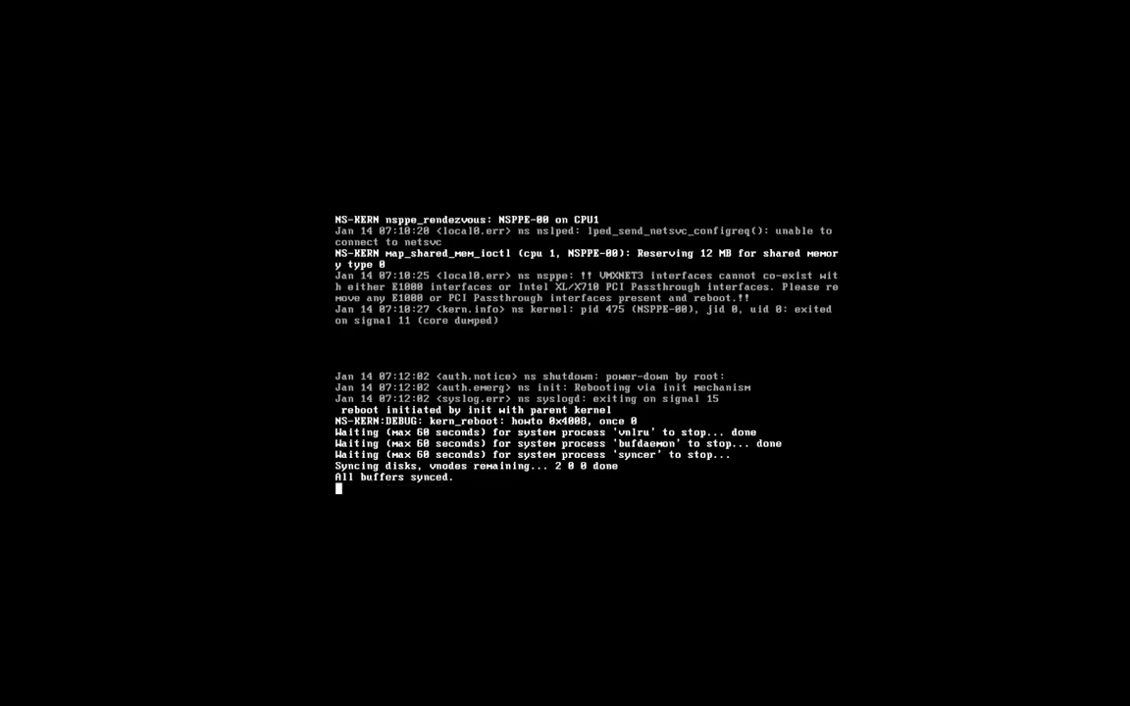
mouse_move(963, 2)
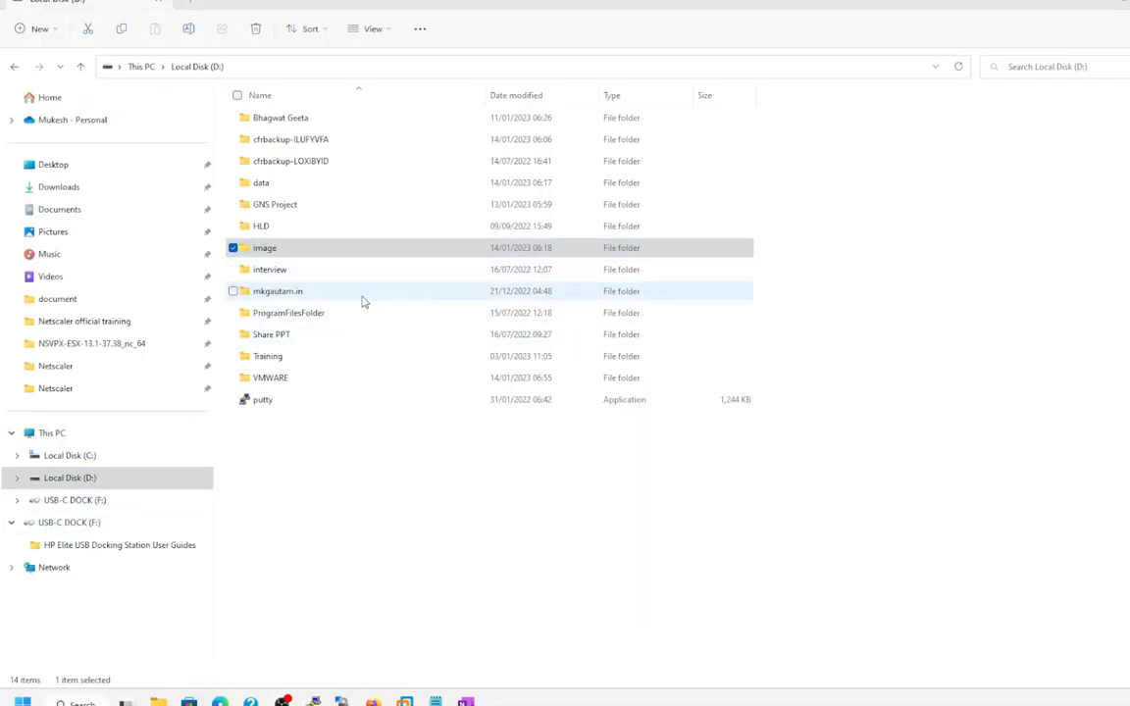
Step: Browse to D:\VMWARE\Netscaler and bring up the context menu for the Netscaler-01 .vmx file
double_click(307, 381)
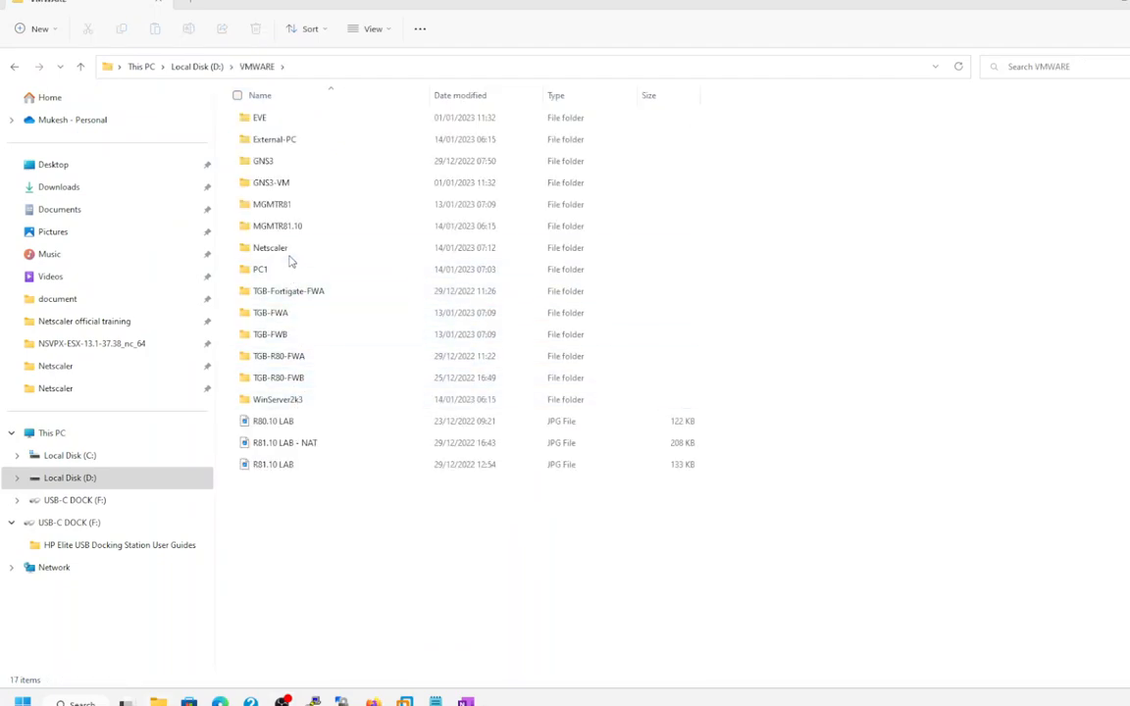
double_click(288, 248)
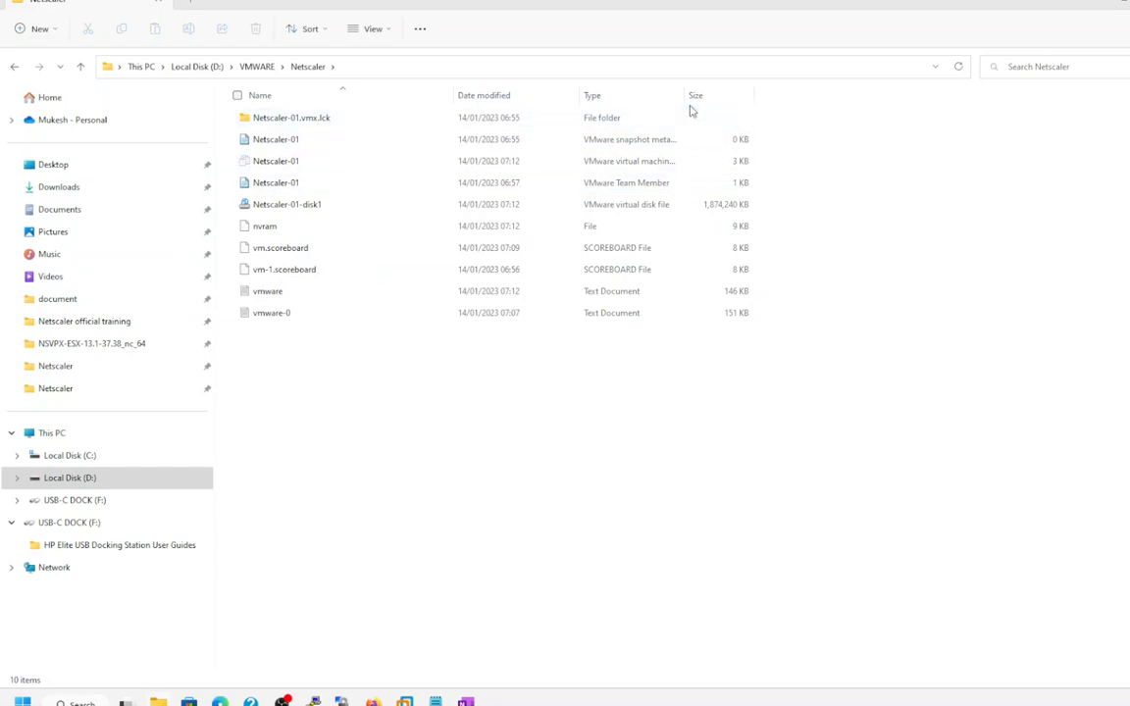
drag(688, 95, 814, 99)
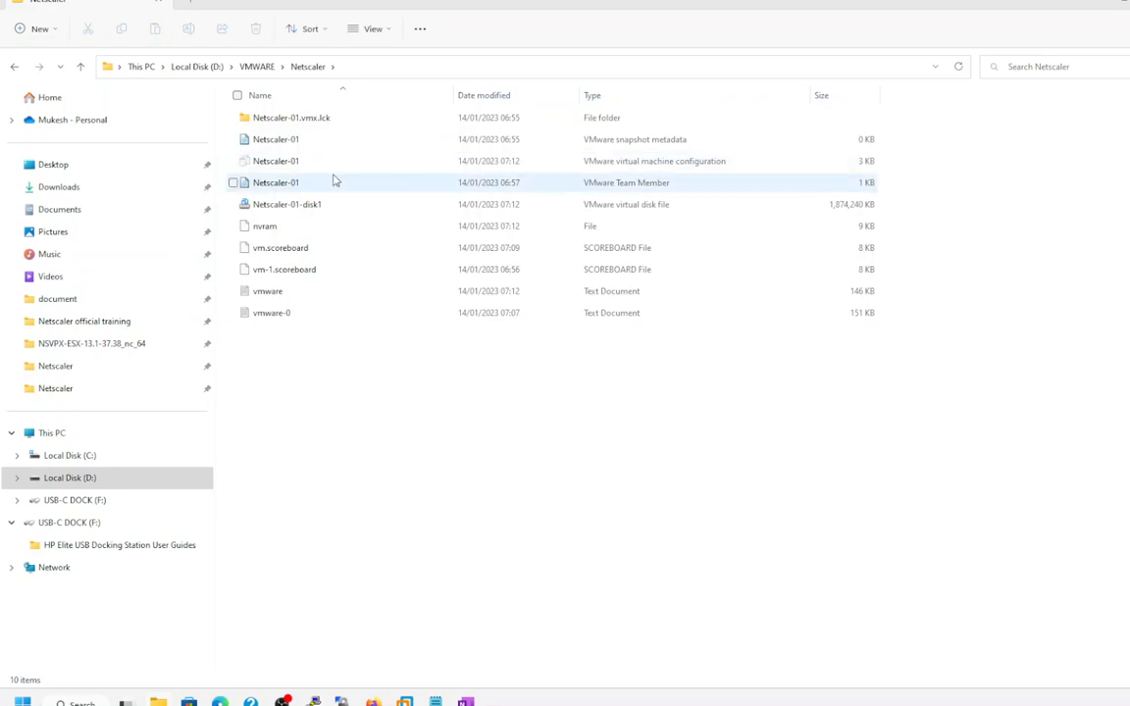
click(298, 160)
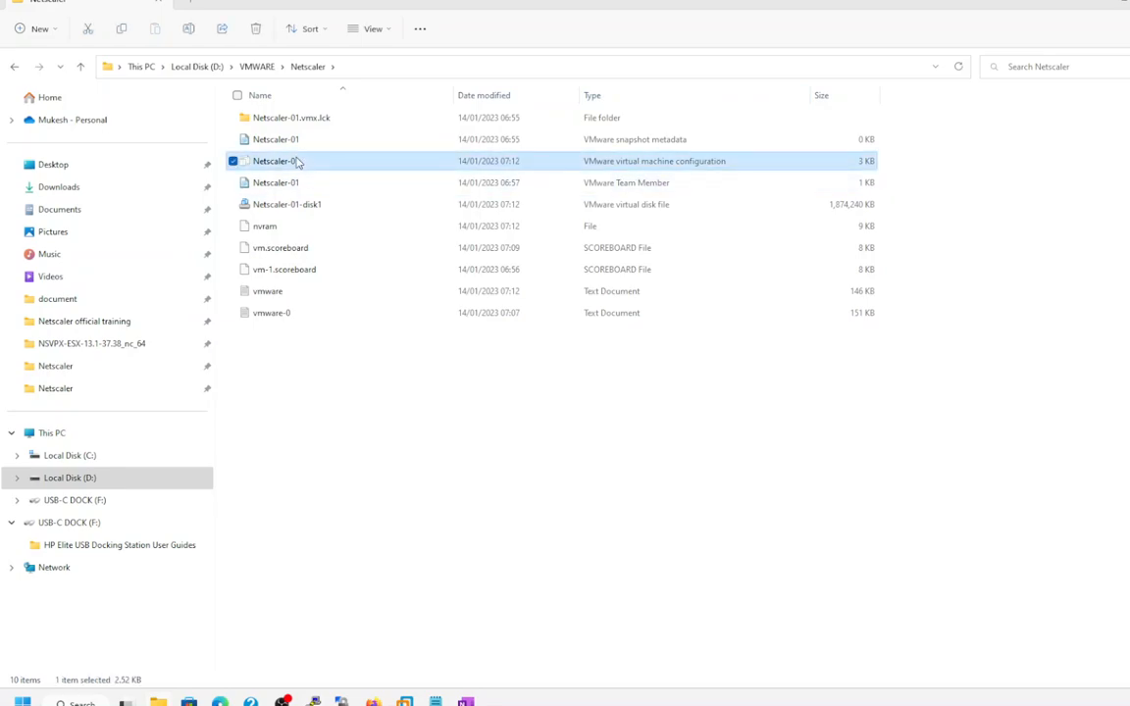
right_click(298, 163)
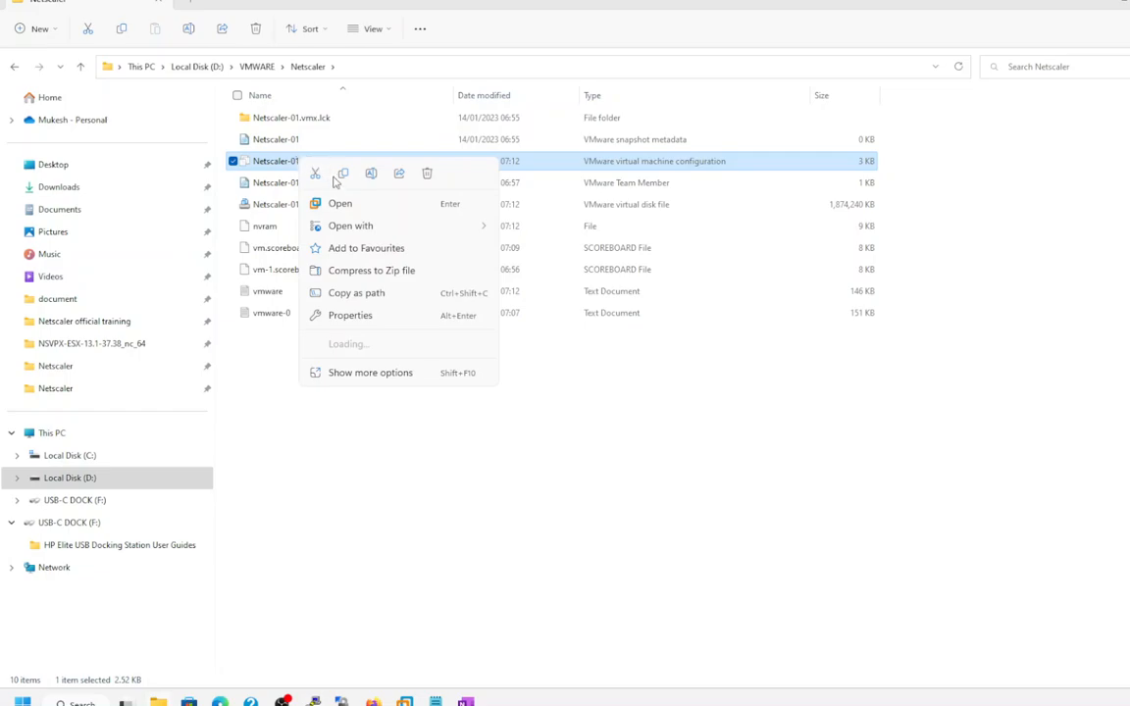
Step: Open Netscaler-01.vmx in Notepad and locate the ethernet0 adapter settings
mouse_move(391, 232)
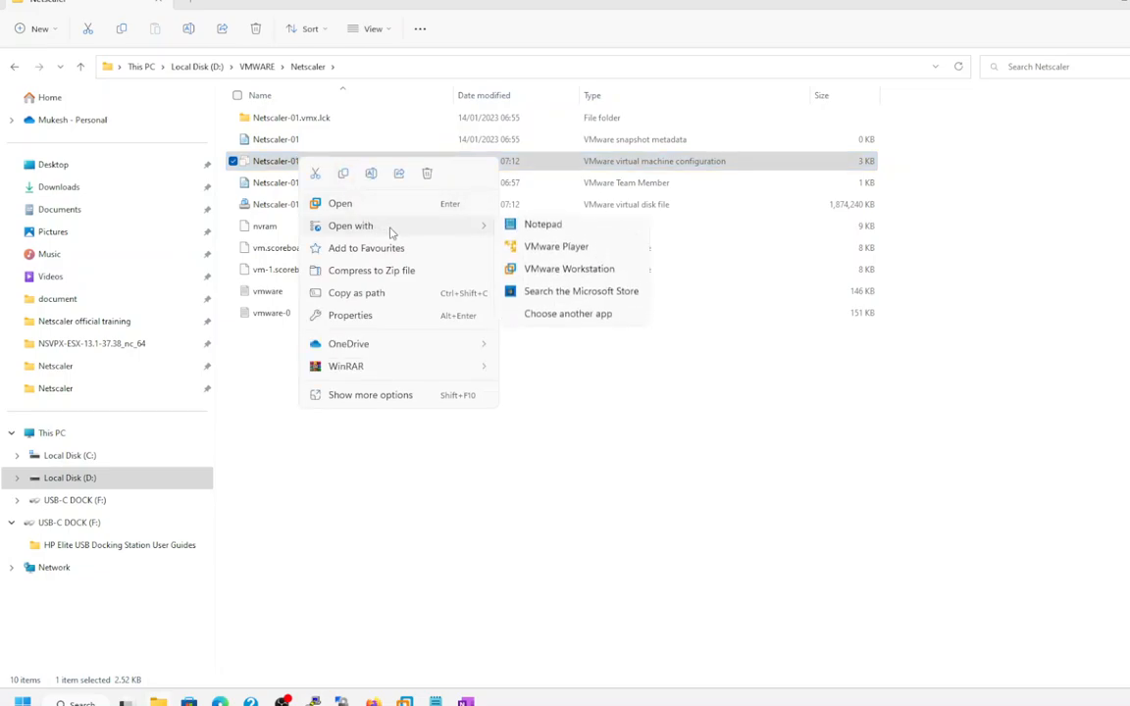
click(539, 225)
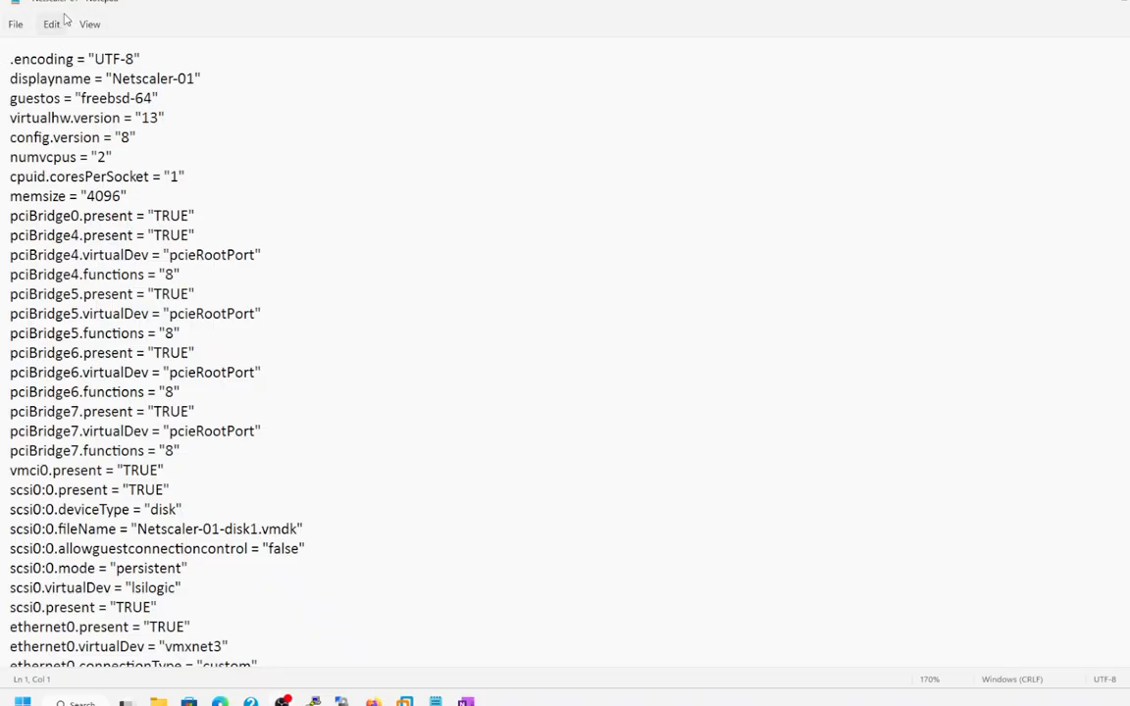
scroll(143, 134, down, 10)
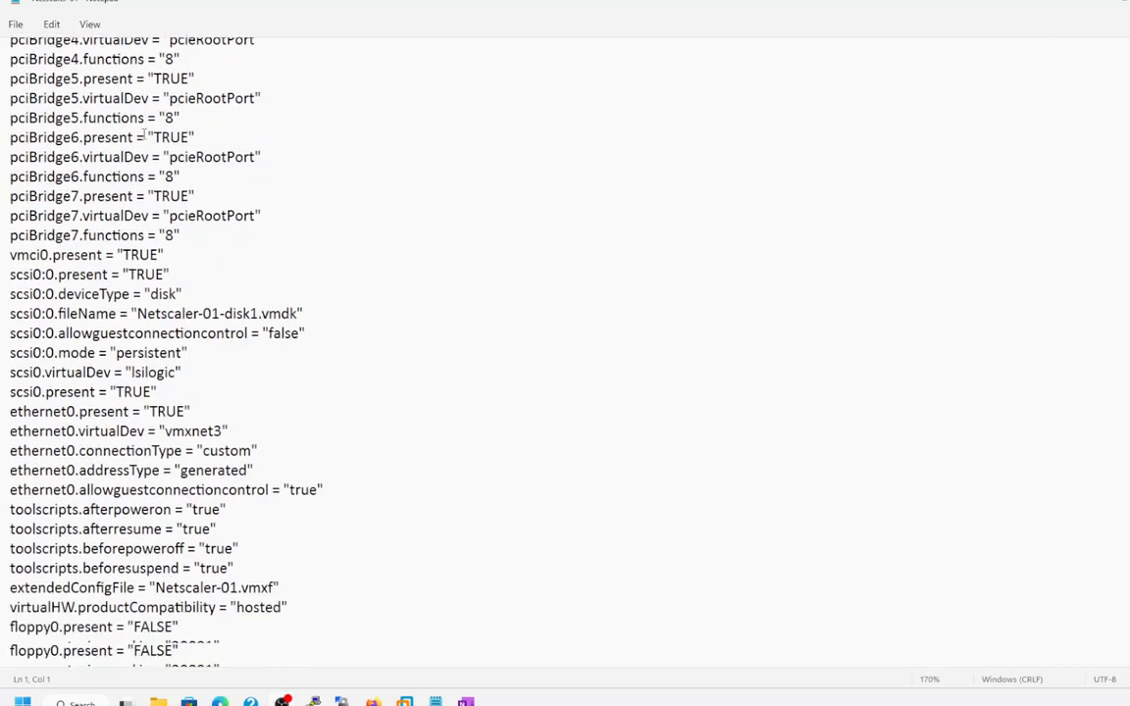
scroll(143, 134, down, 3)
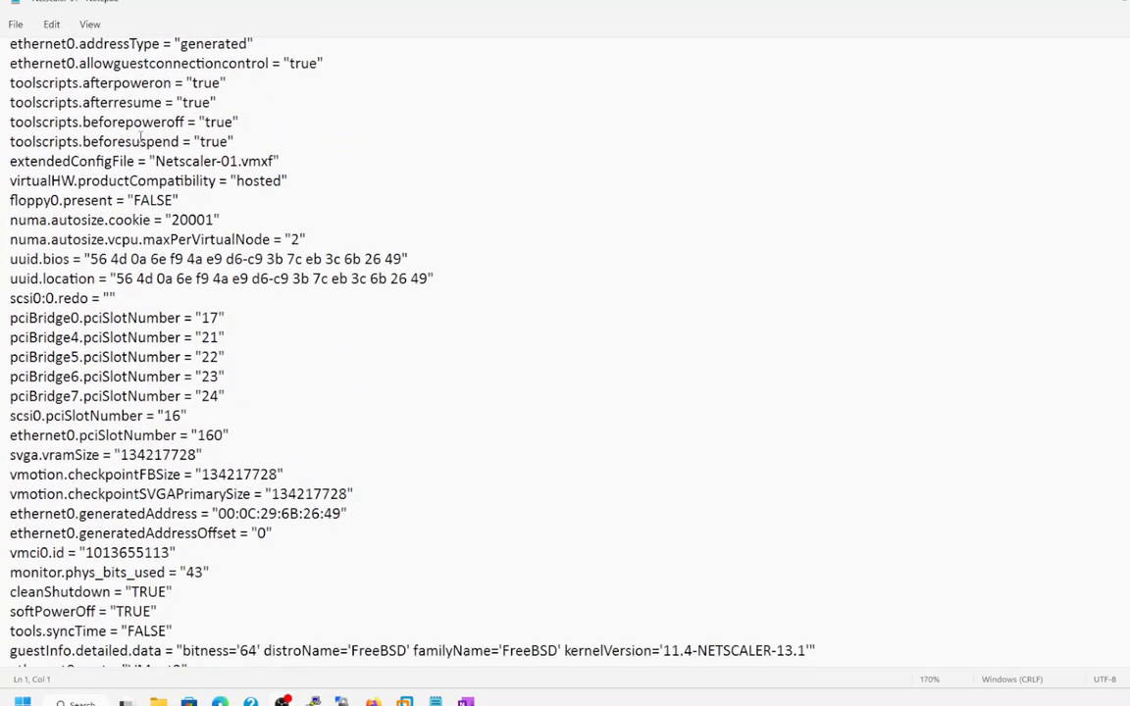
scroll(142, 134, down, 2)
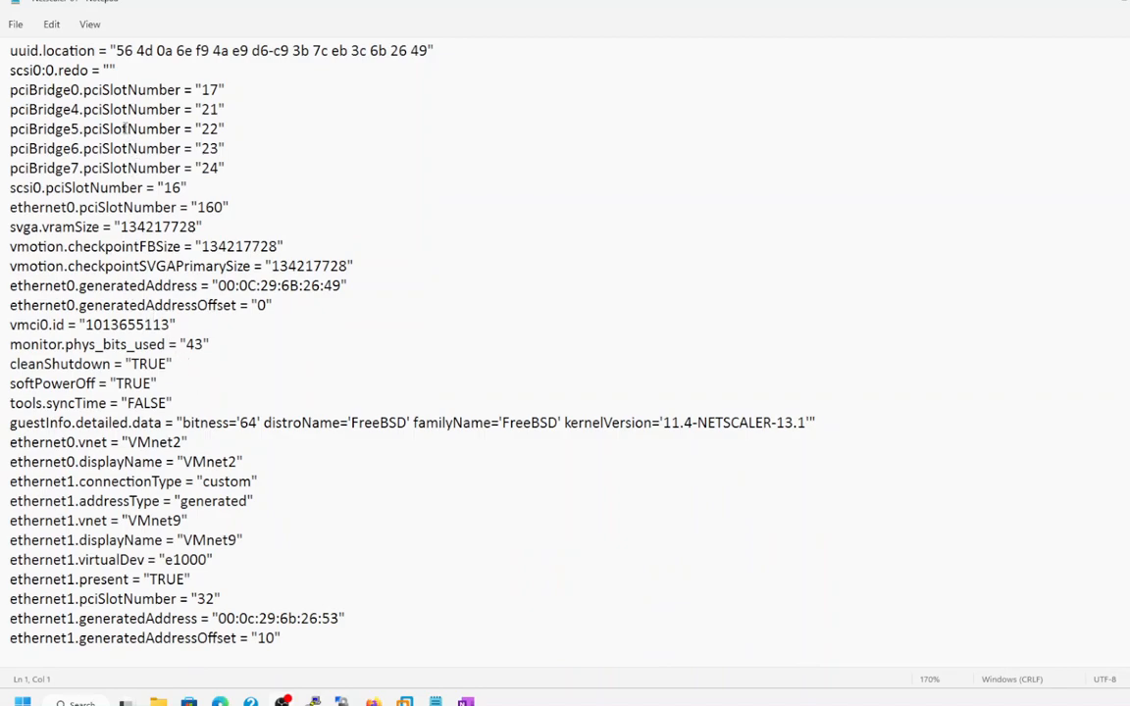
scroll(119, 168, up, 6)
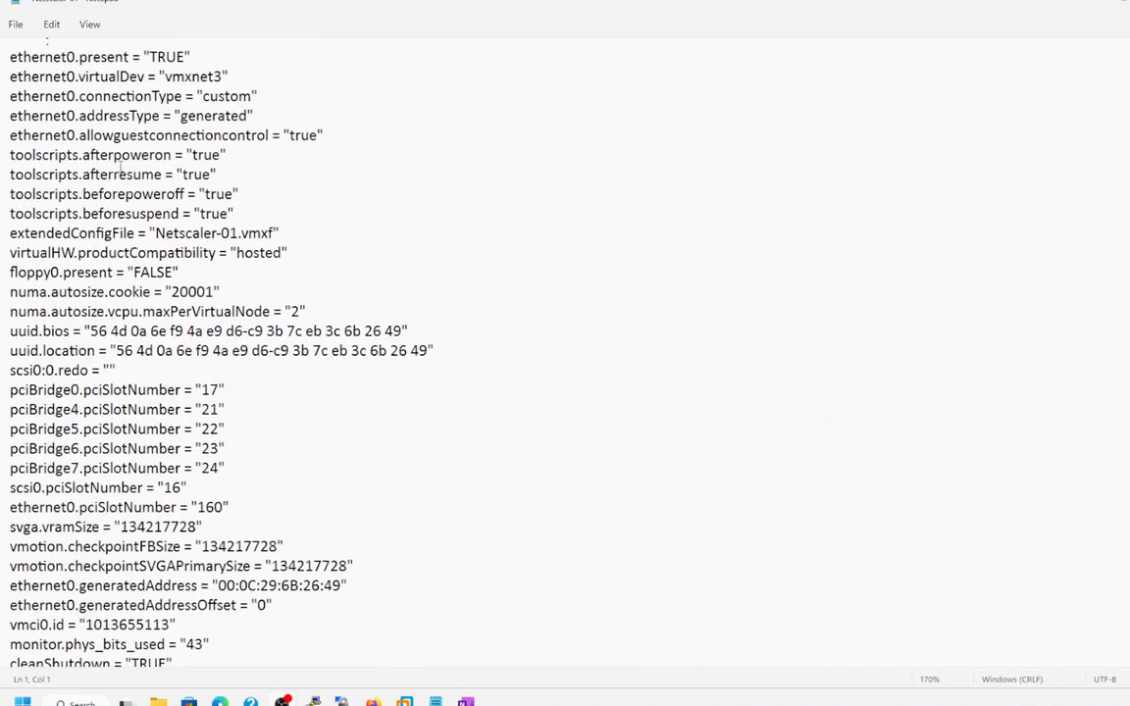
drag(6, 103, 329, 186)
click(52, 128)
scroll(327, 186, down, 5)
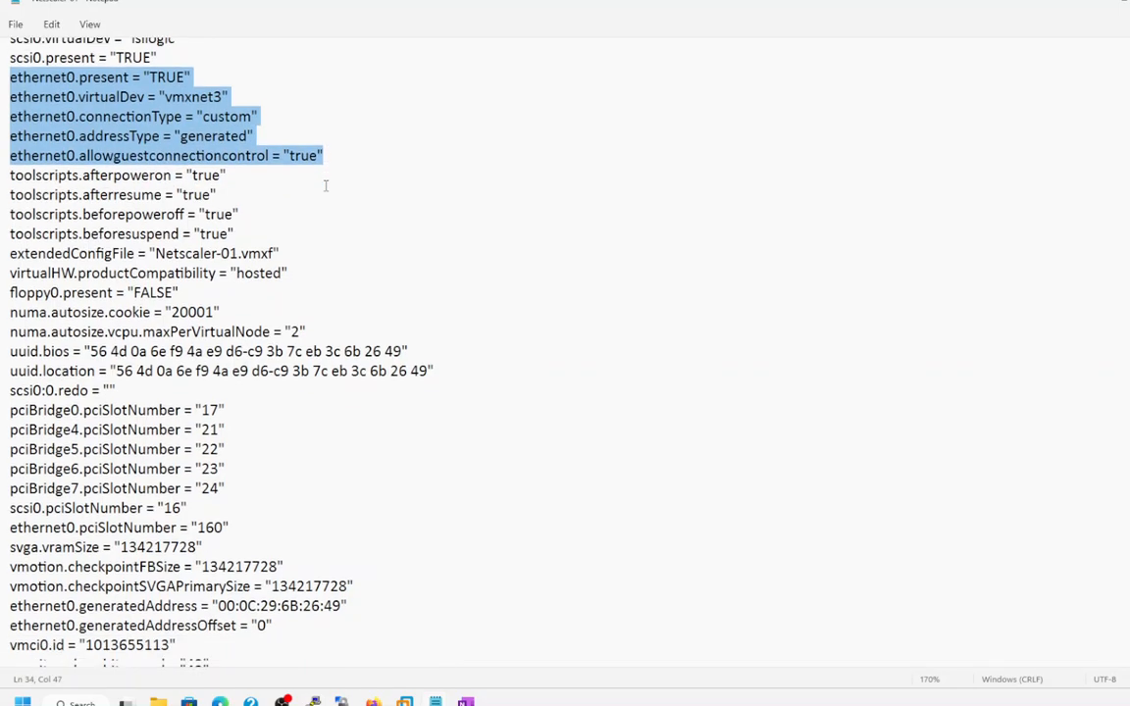
scroll(264, 212, up, 5)
scroll(265, 212, up, 1)
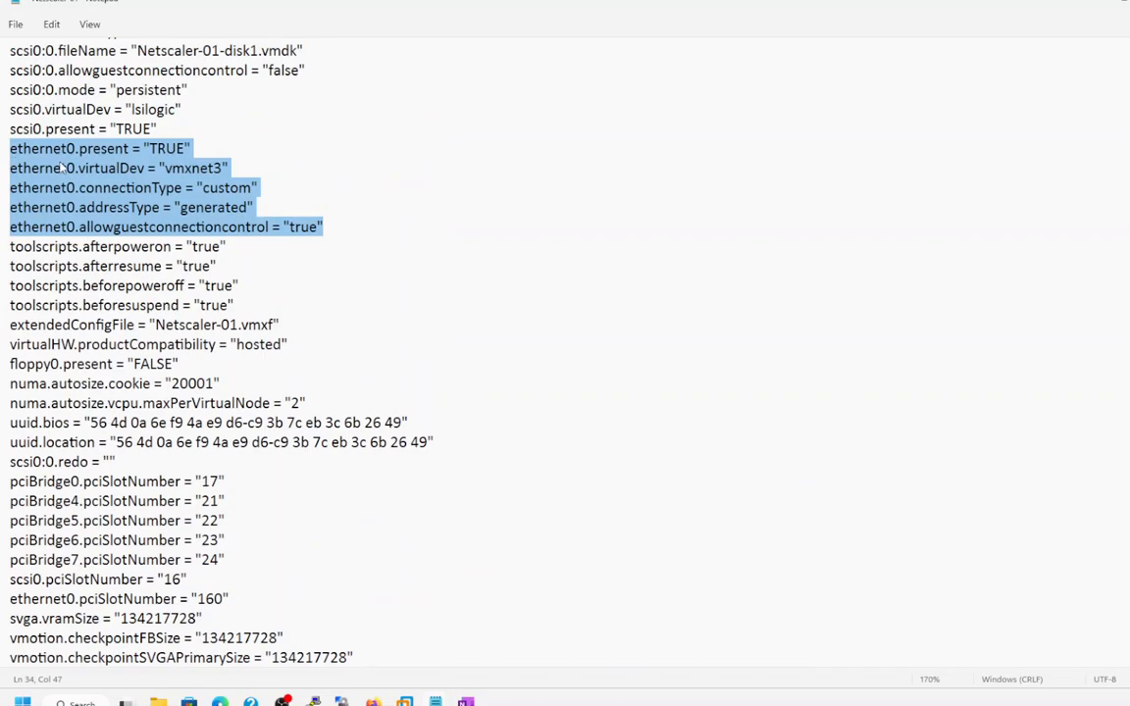
scroll(61, 168, down, 7)
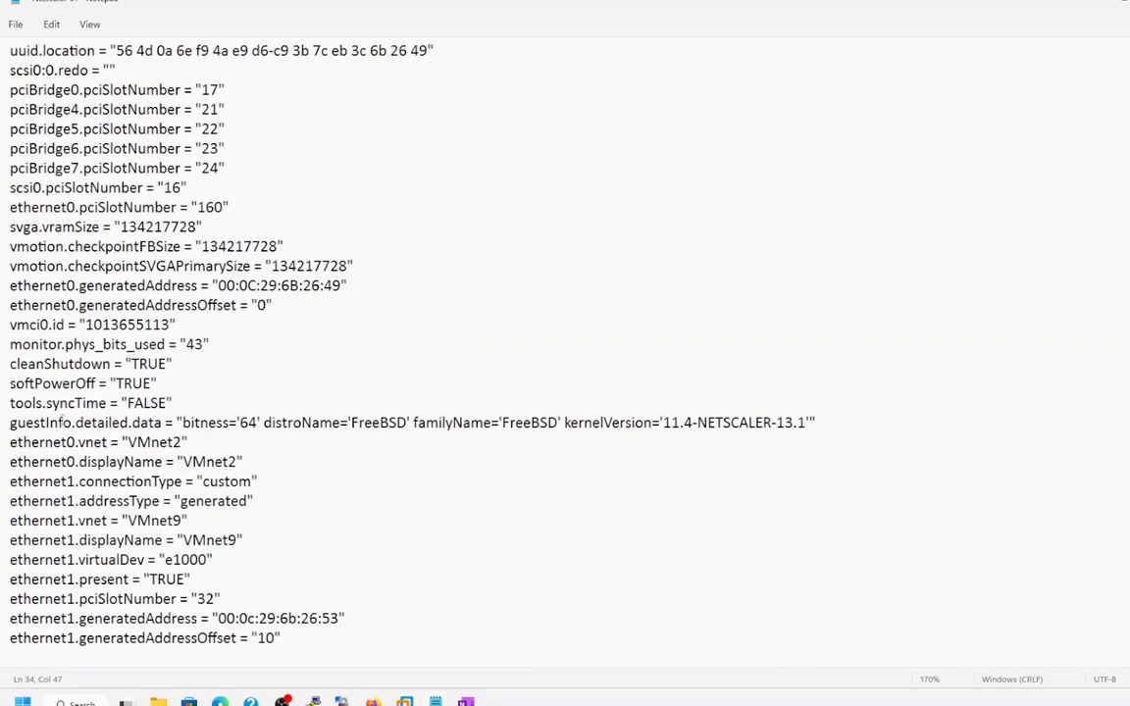
Step: Replace ethernet1.virtualDev's e1000 value with vmxnet3 copied from the ethernet0 line
drag(10, 481, 284, 643)
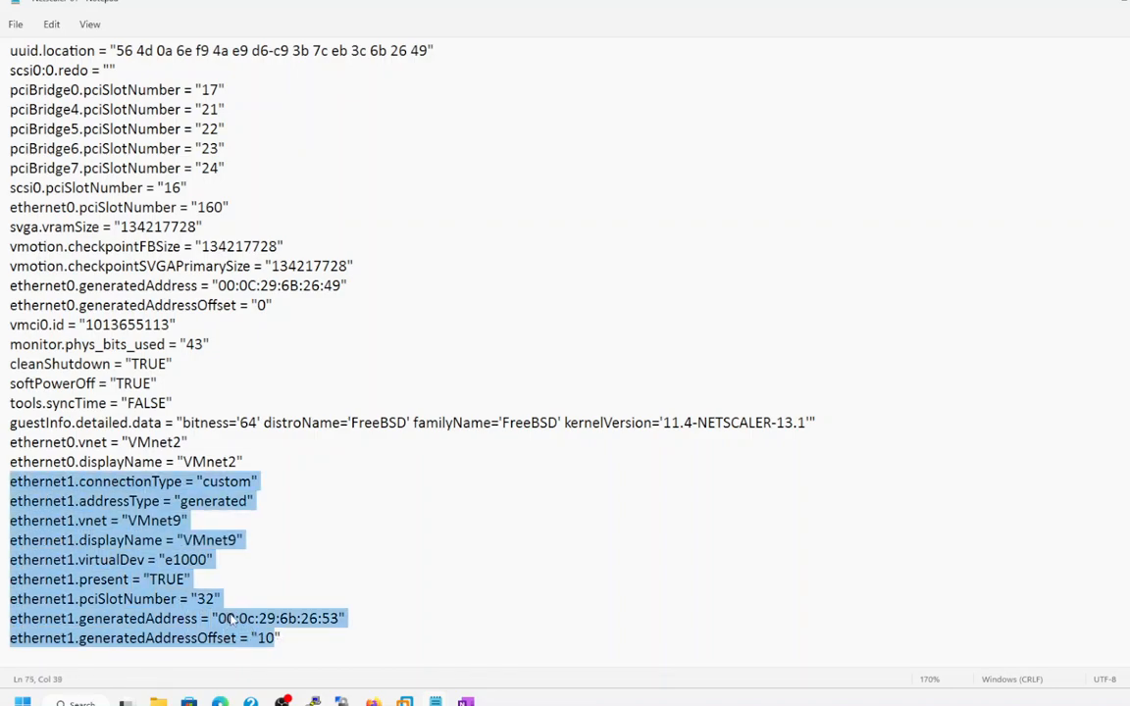
click(111, 567)
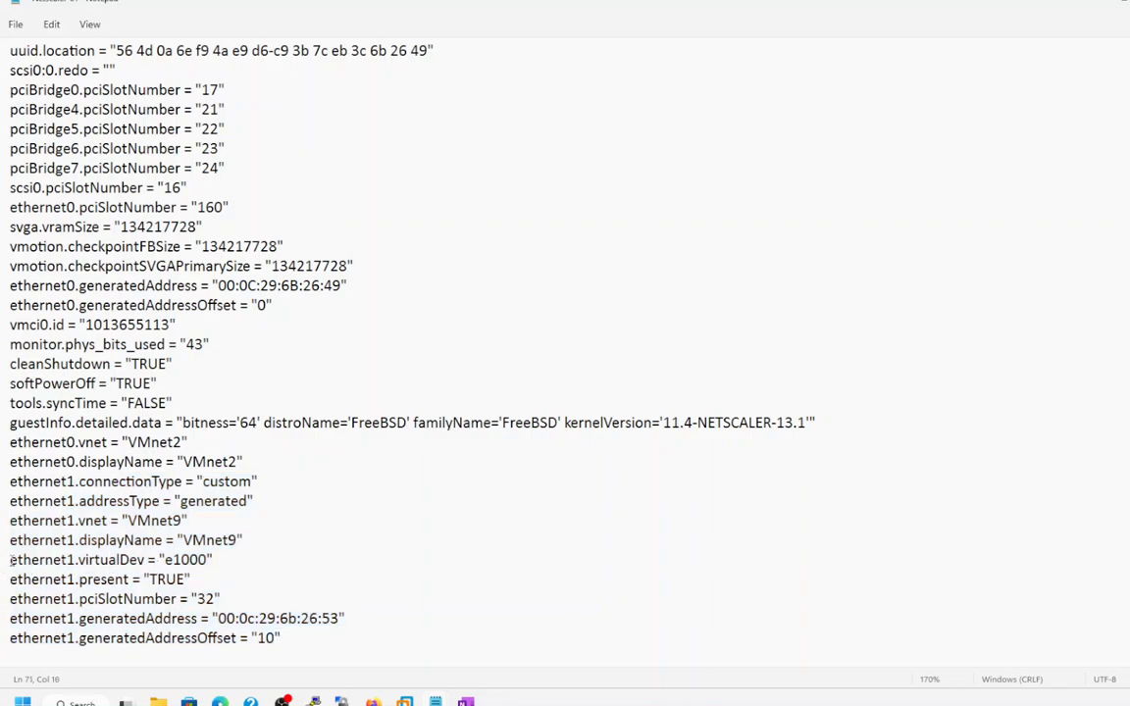
drag(10, 560, 208, 560)
click(174, 560)
scroll(187, 467, up, 2)
scroll(185, 468, up, 8)
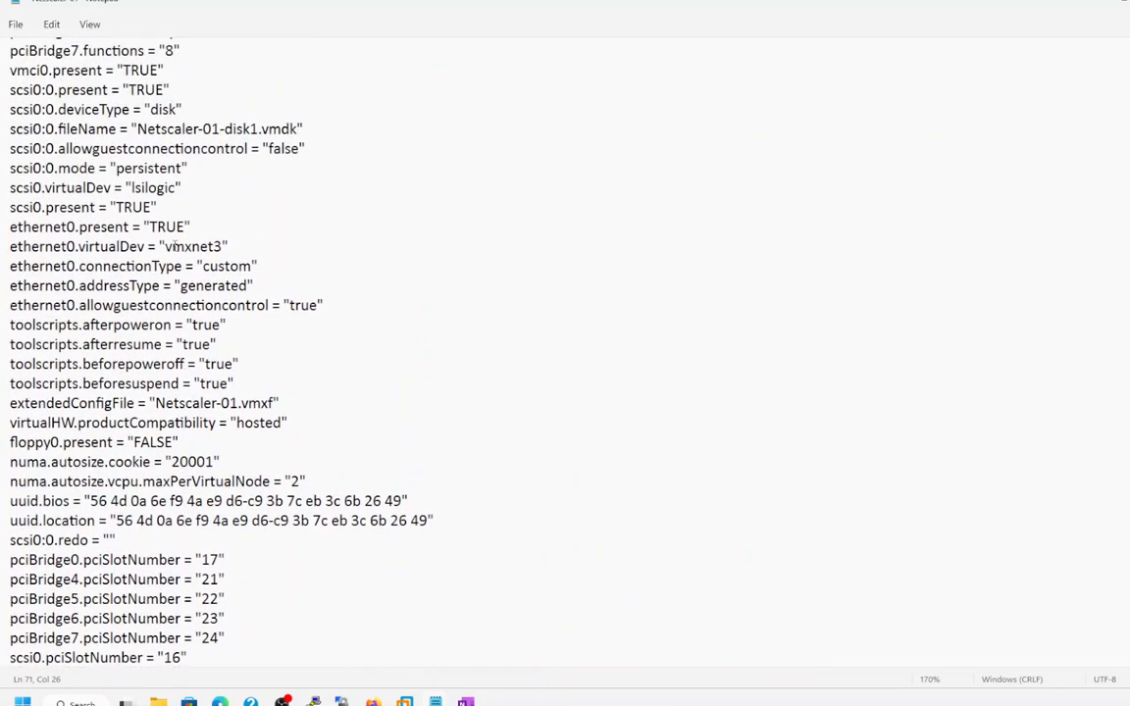
drag(165, 246, 223, 247)
key(ctrl+c)
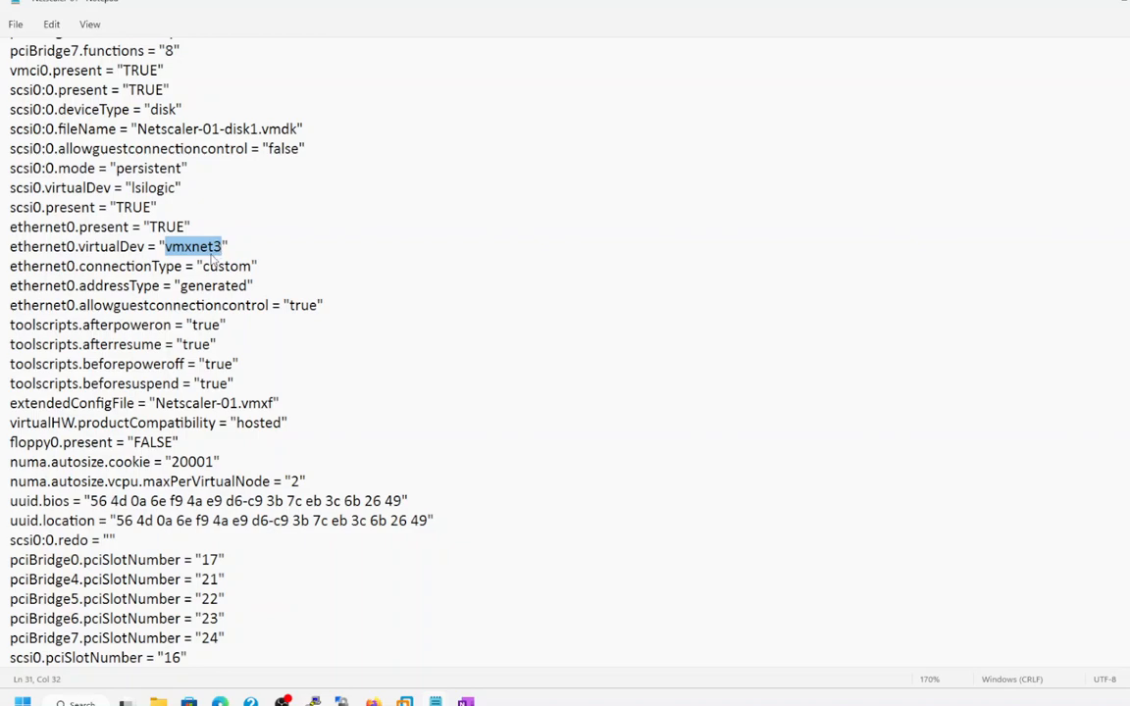
scroll(202, 275, down, 8)
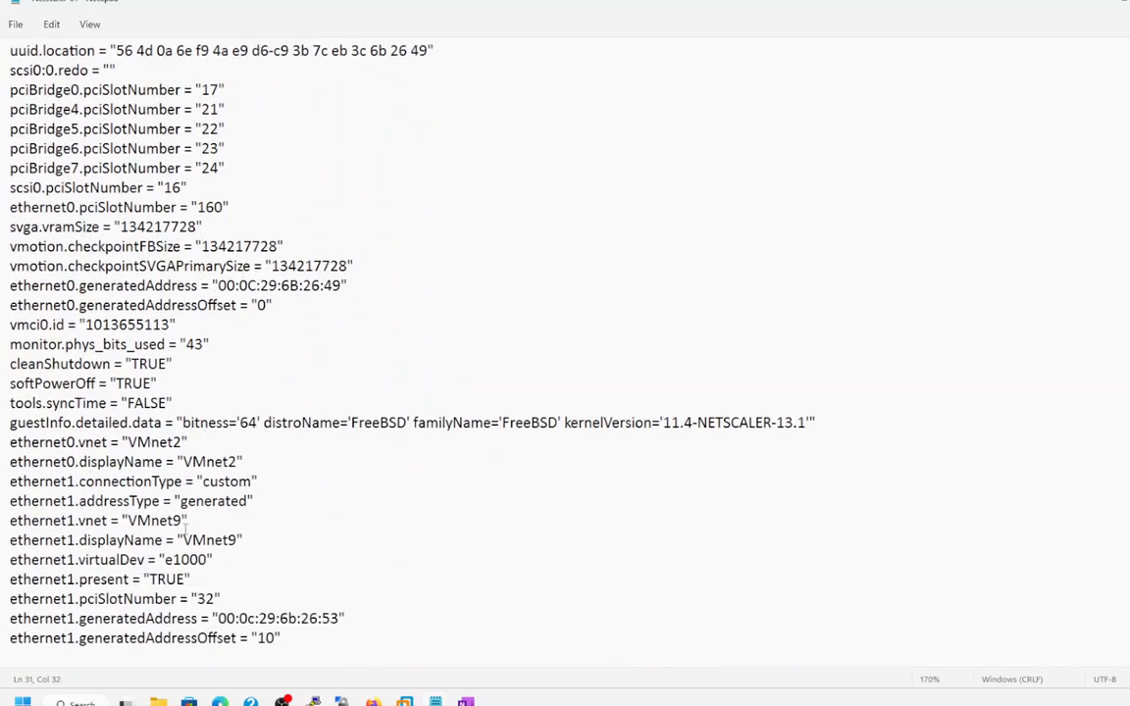
drag(165, 559, 209, 559)
key(ctrl+v)
click(1093, 3)
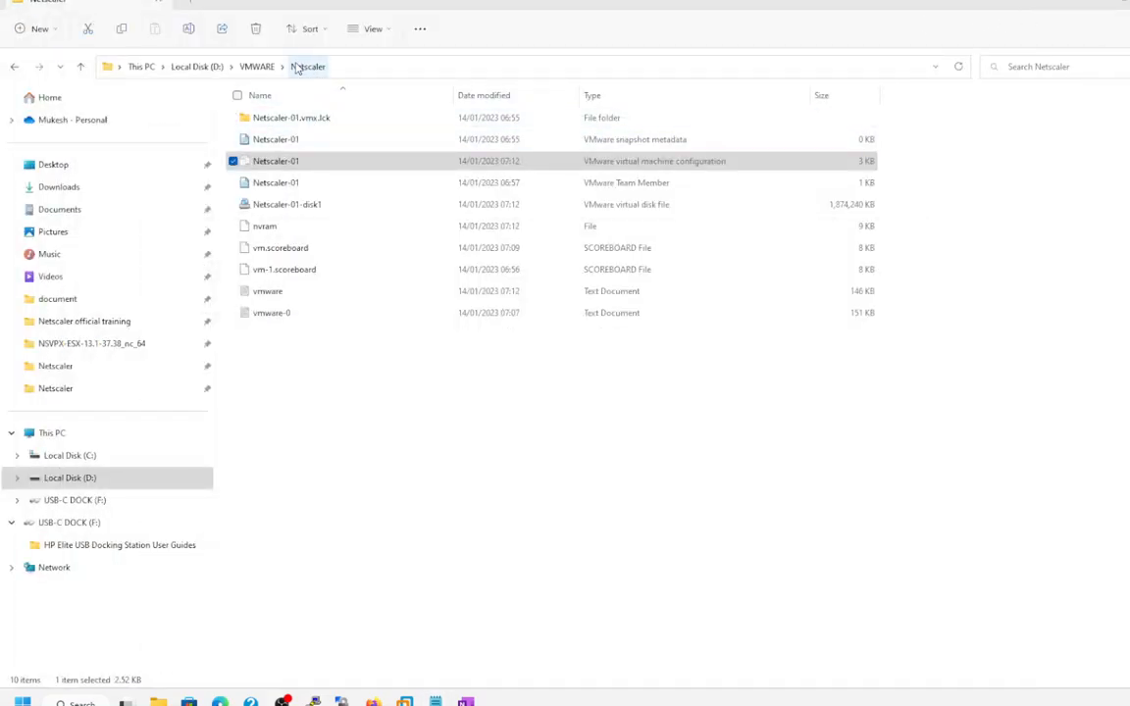
click(294, 161)
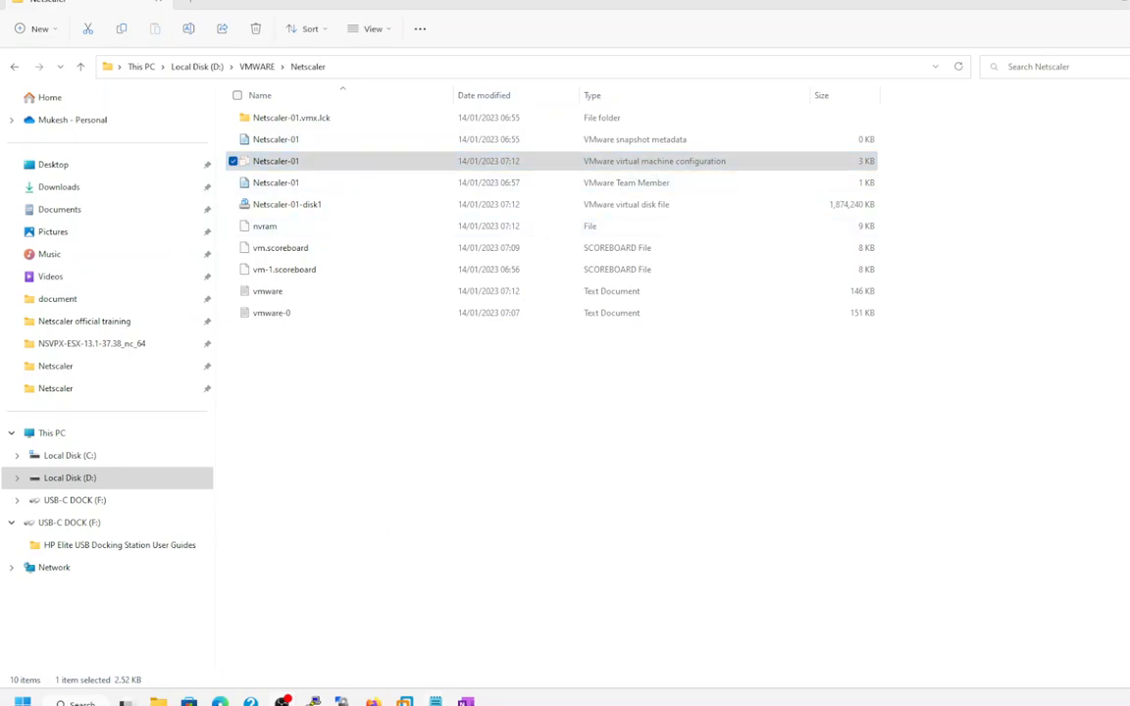
mouse_move(435, 701)
click(432, 584)
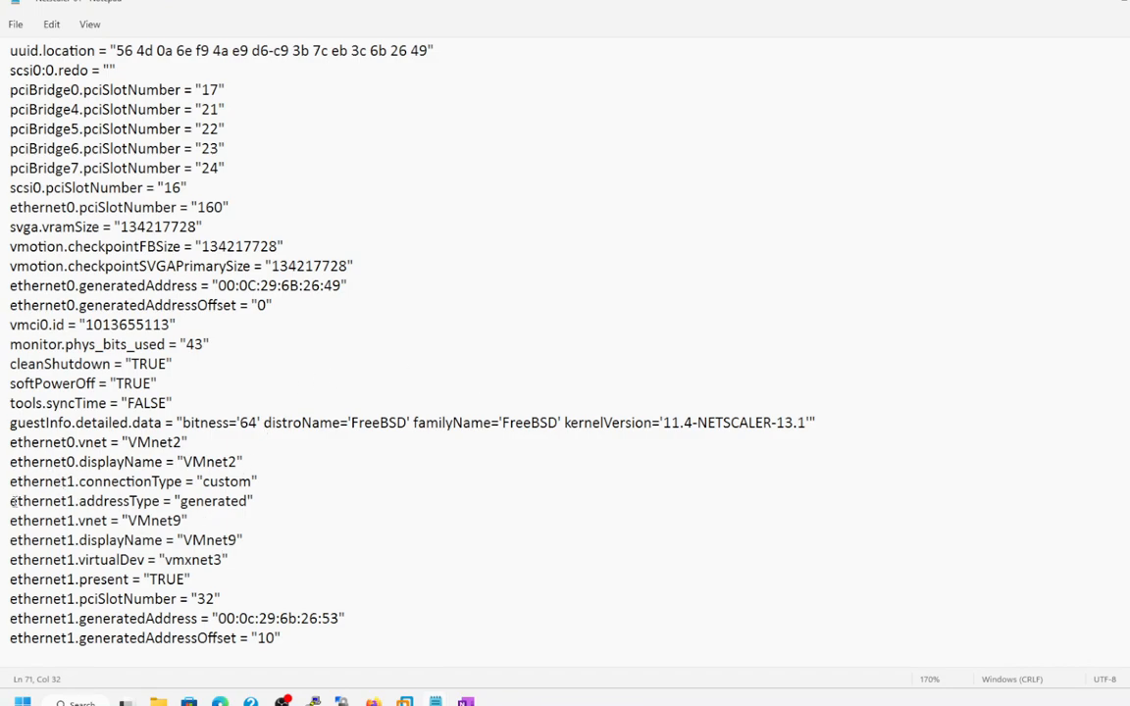
Step: Review ethernet1's virtualDev line, then save Netscaler-01.vmx and close Notepad
triple_click(11, 500)
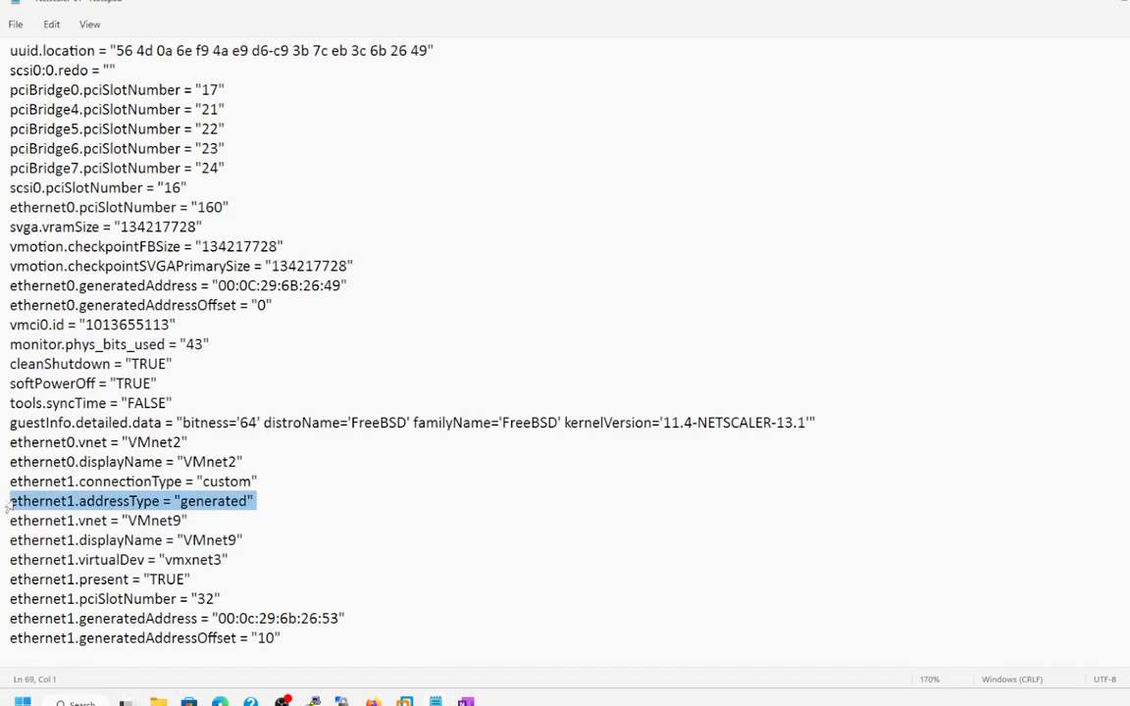
click(45, 539)
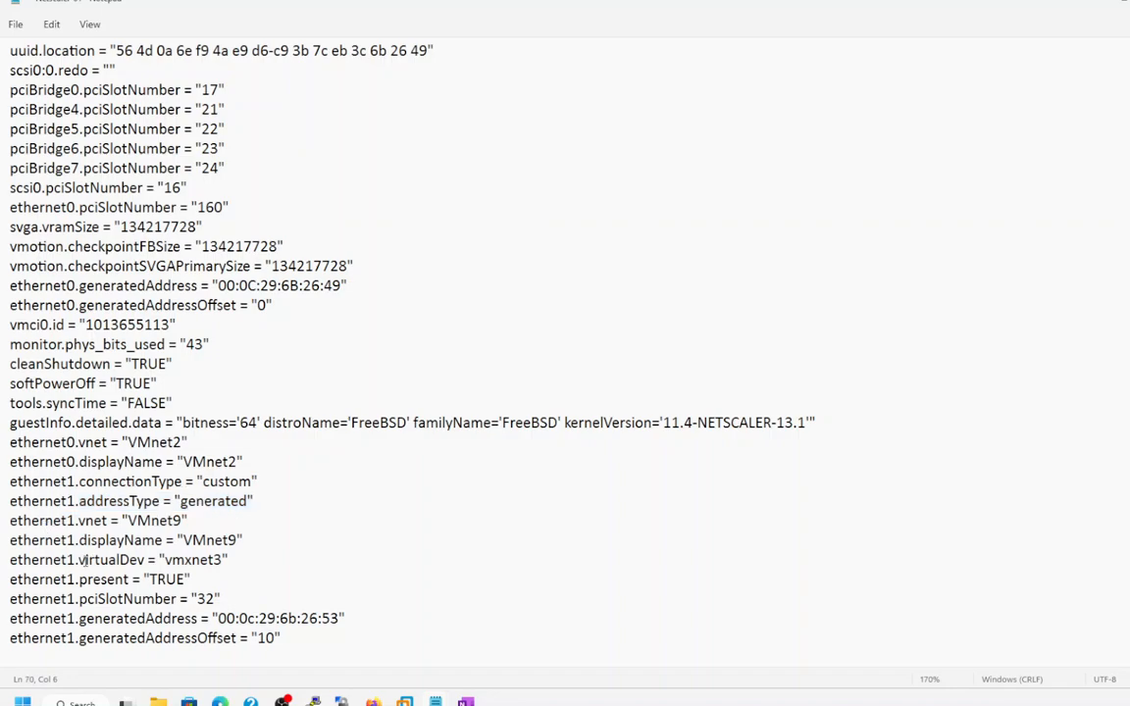
drag(79, 559, 144, 559)
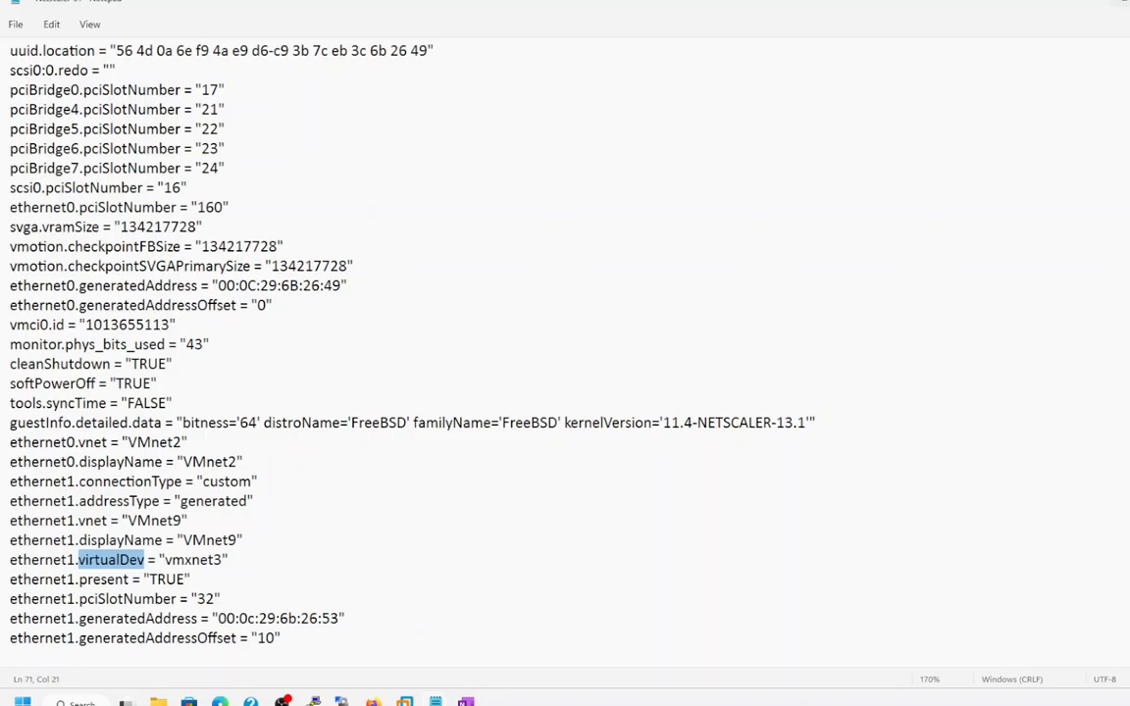
click(1128, 1)
click(507, 381)
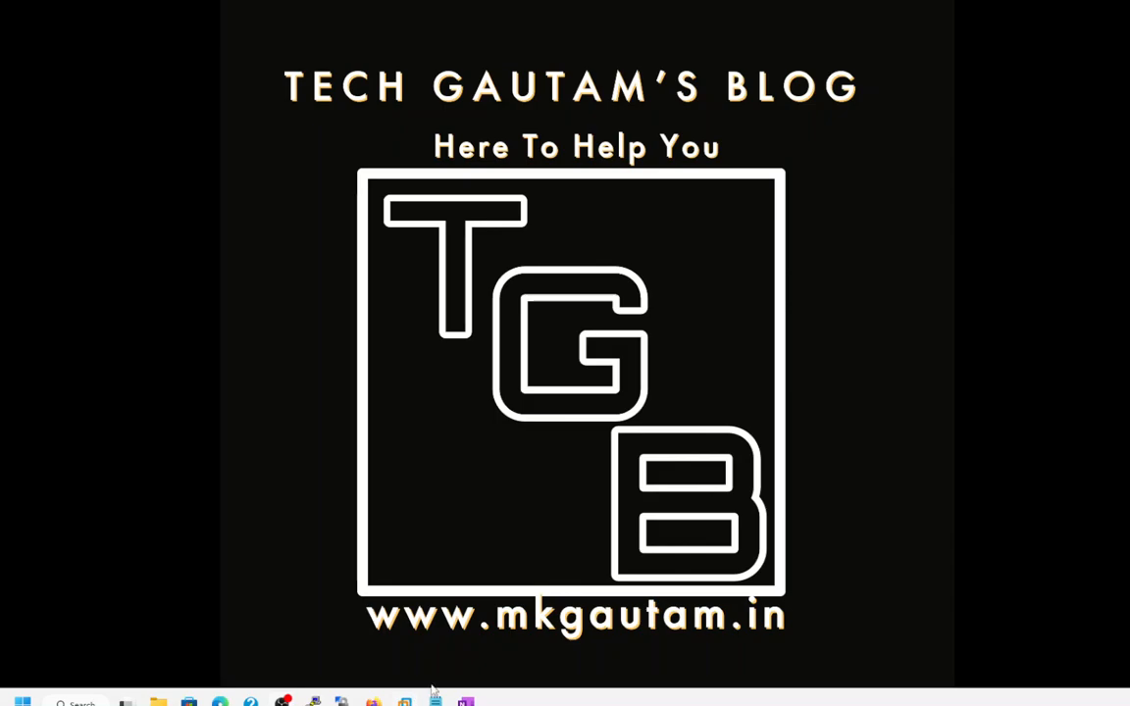
Step: Return to the Netscaler-01 VM window and power it on to reach the login prompt
mouse_move(405, 702)
click(755, 608)
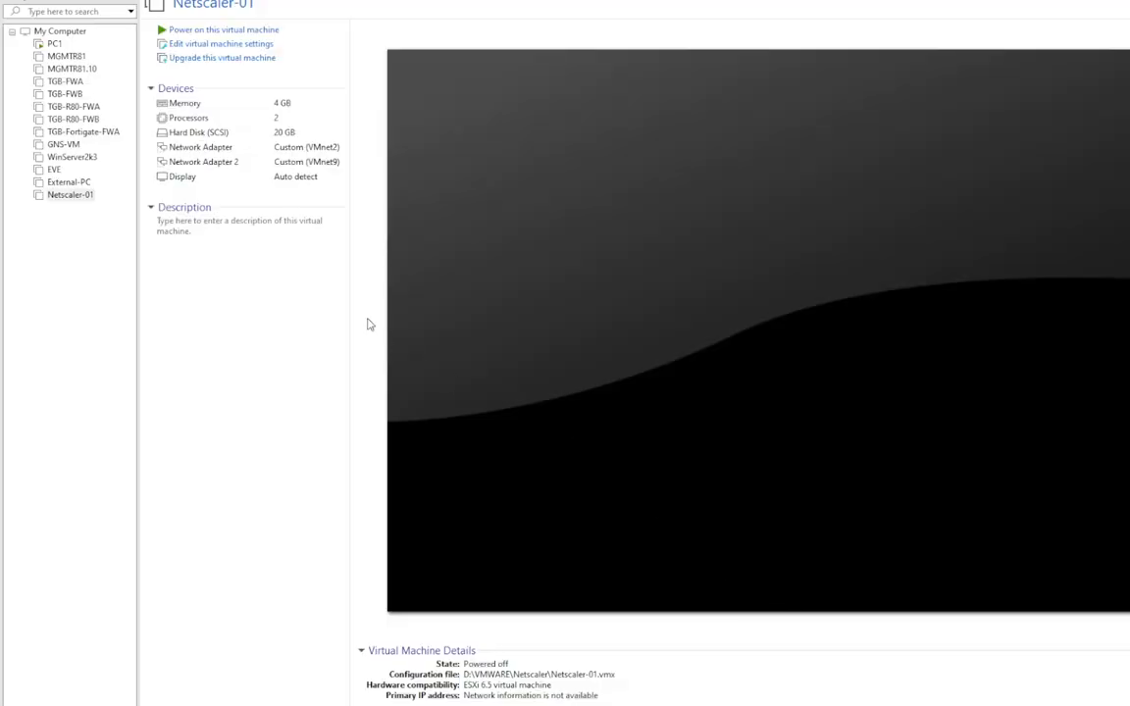
click(257, 29)
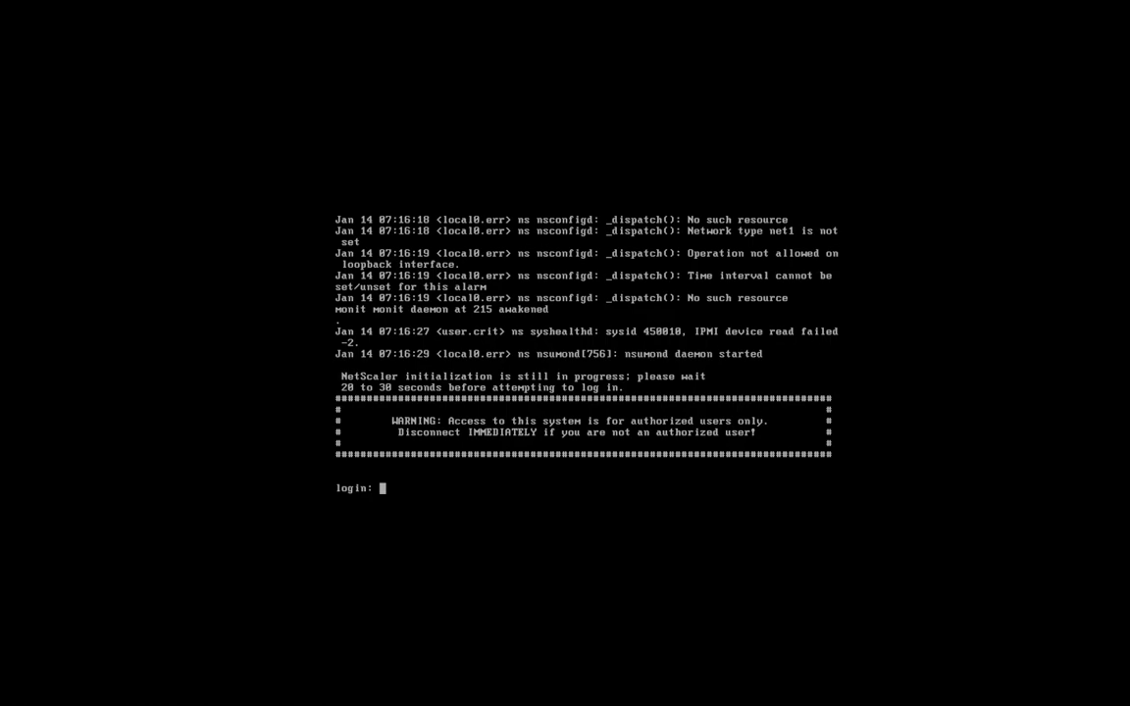
Step: Log in as nsroot, set a new admin password, and run 'show interface'
text(nsroot)
key(Return)
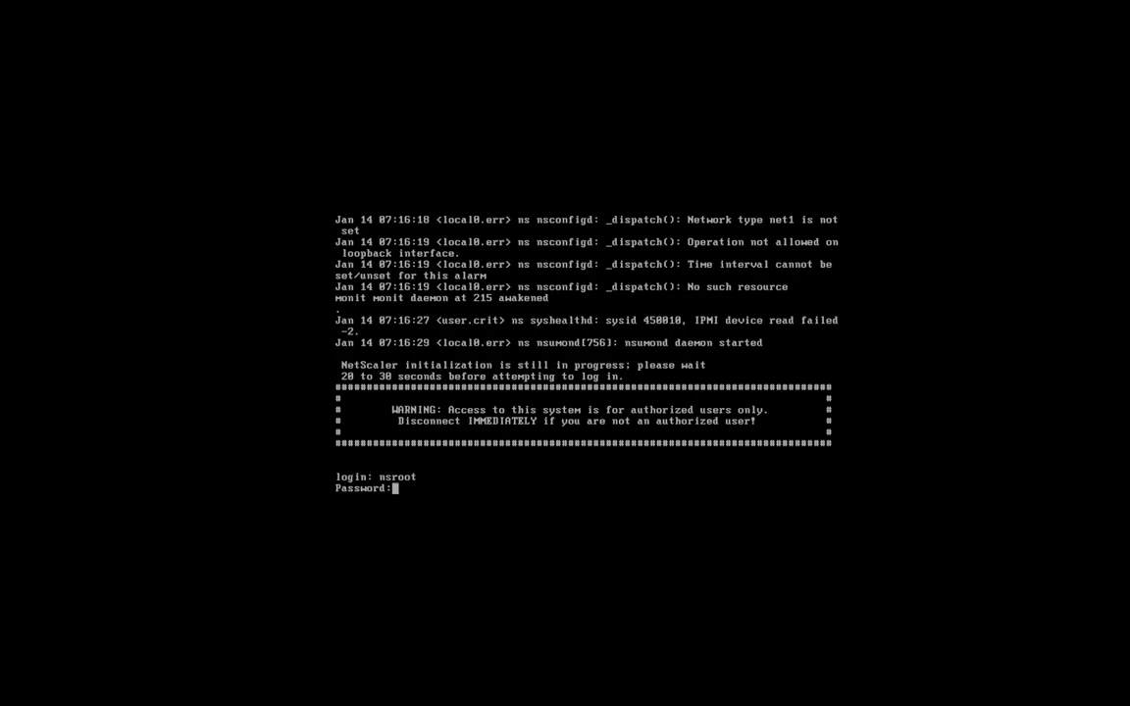
key(Return)
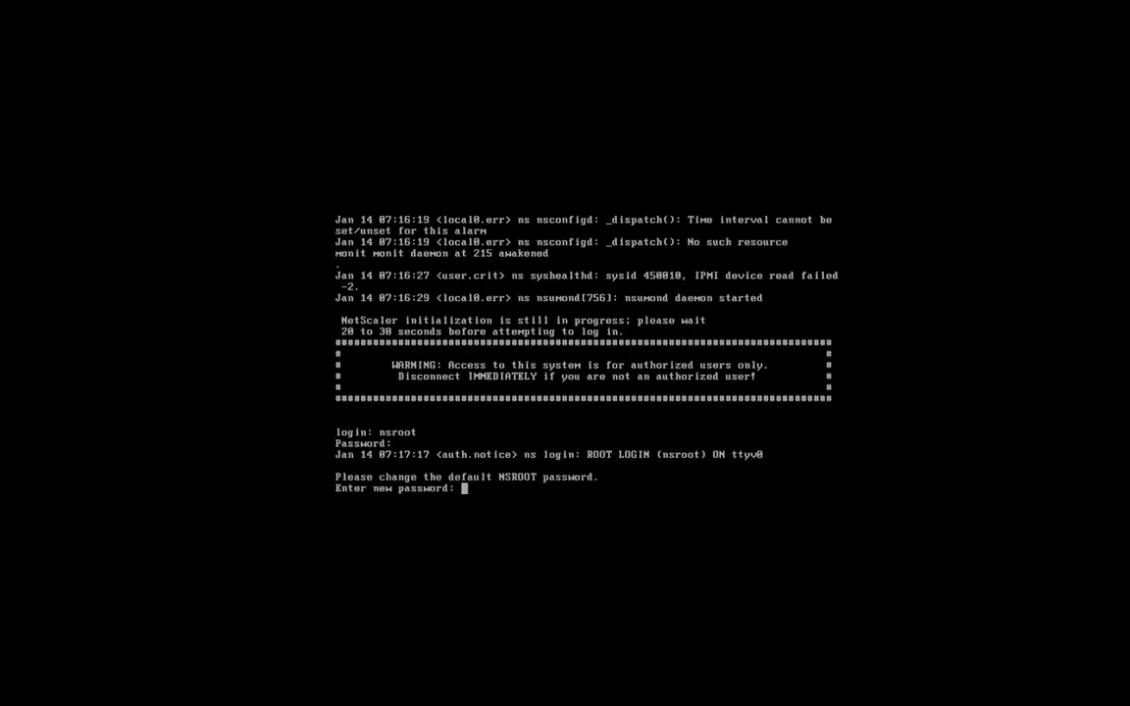
key(Return)
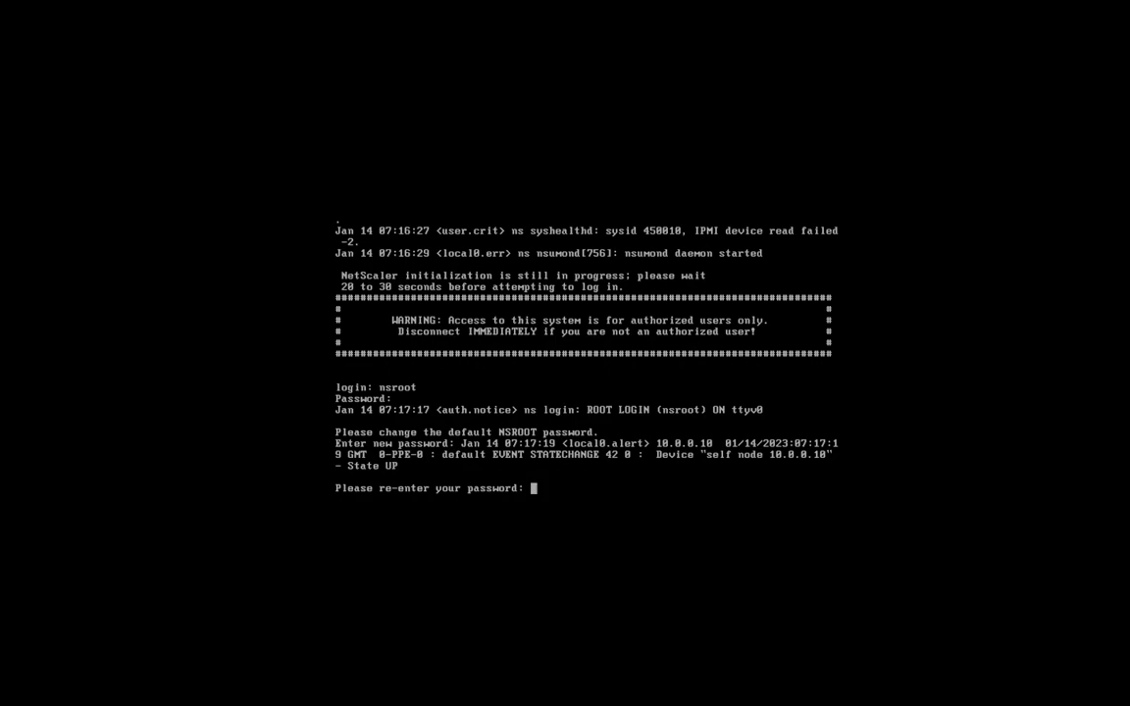
key(Return)
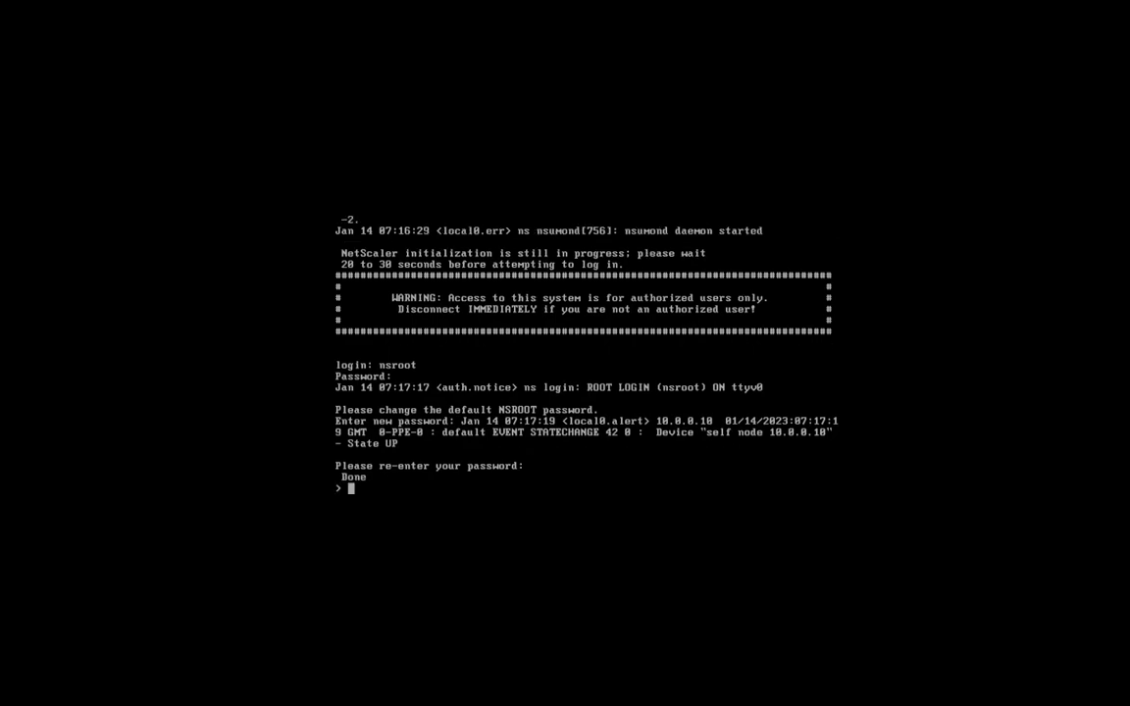
key(Return)
key(Return)
key(Return)
key(Return)
text(show interface)
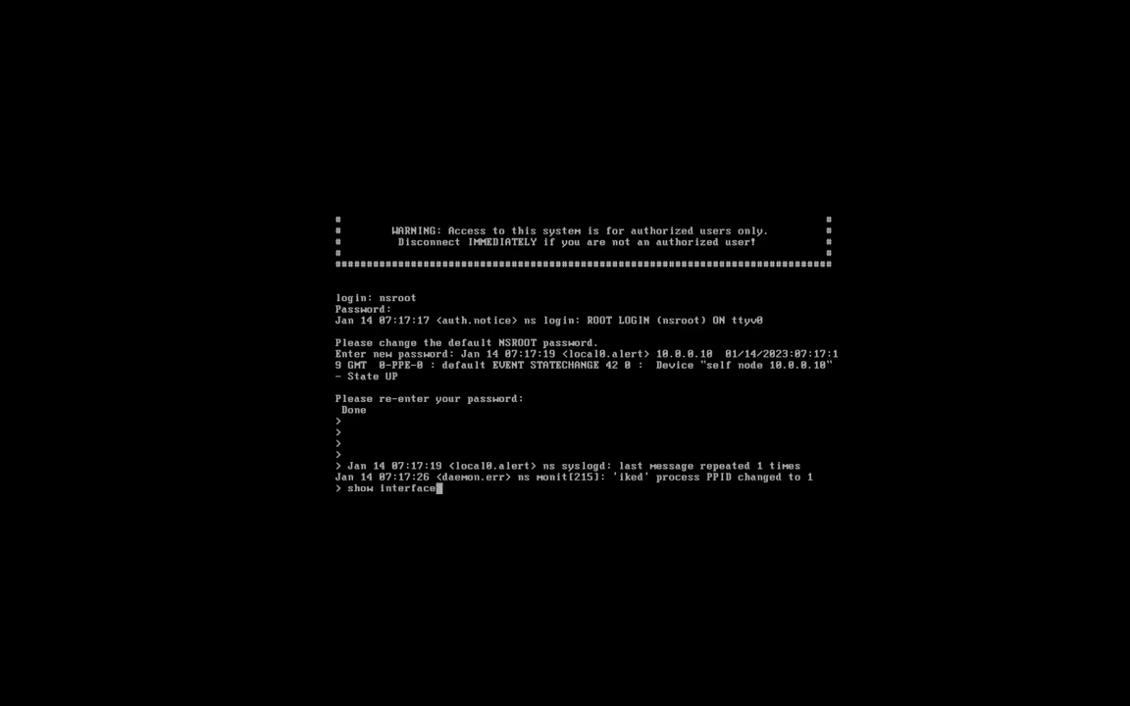
key(Return)
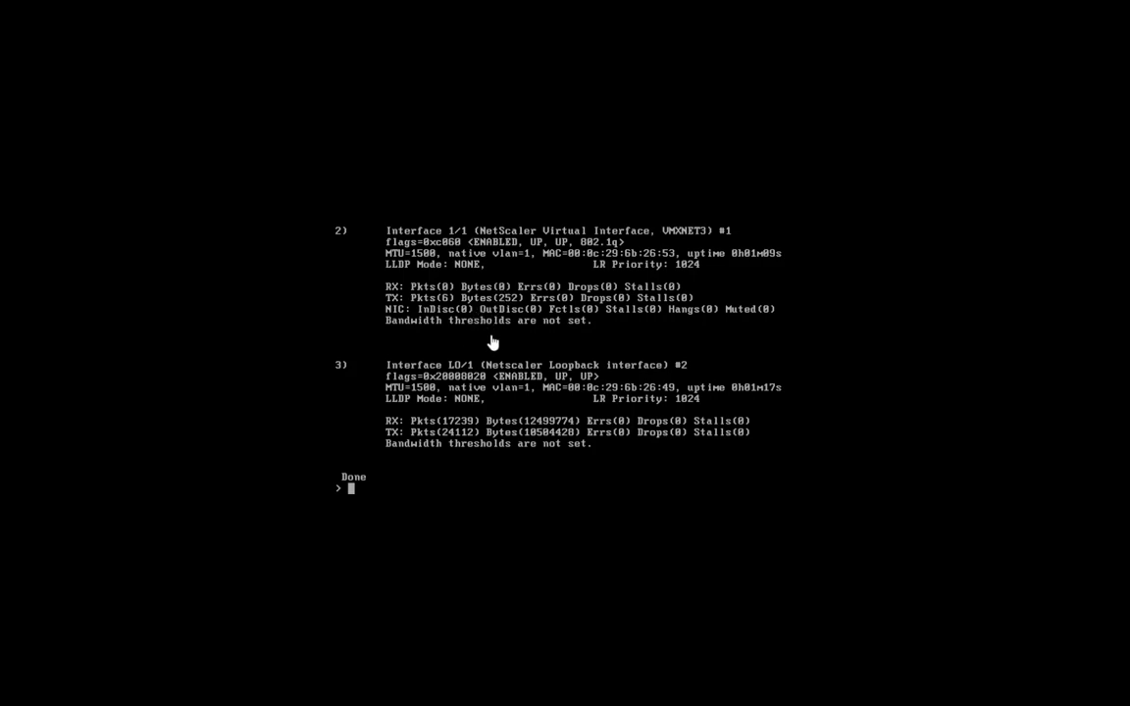
mouse_move(702, 8)
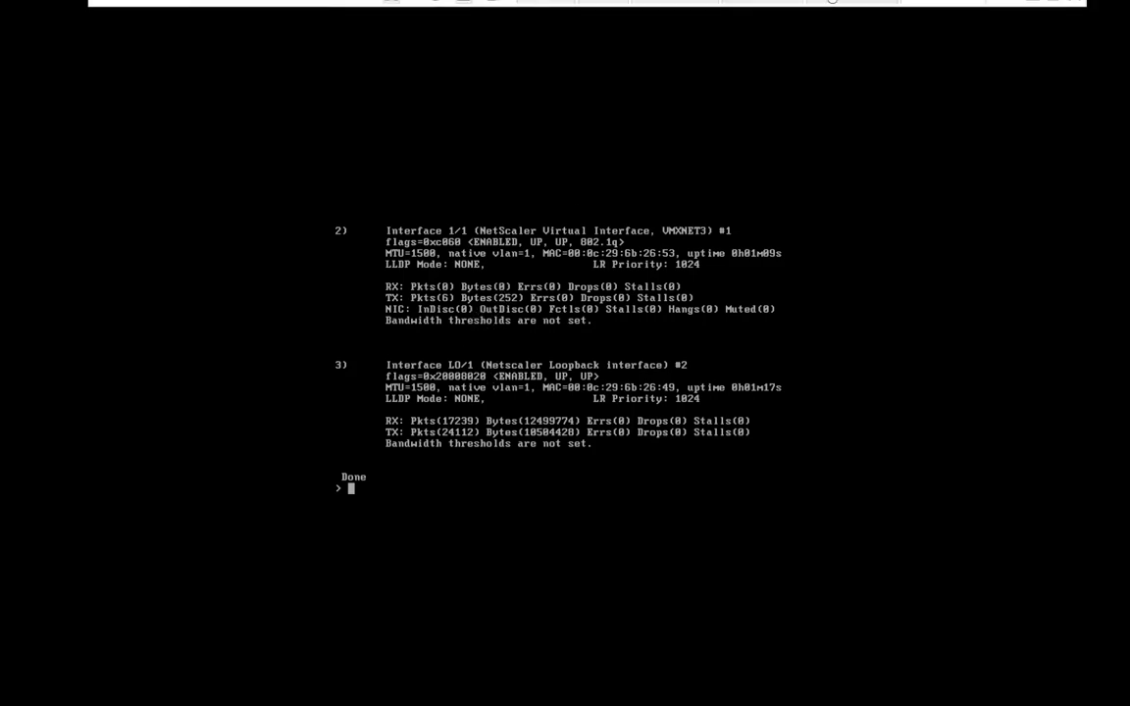
click(597, 3)
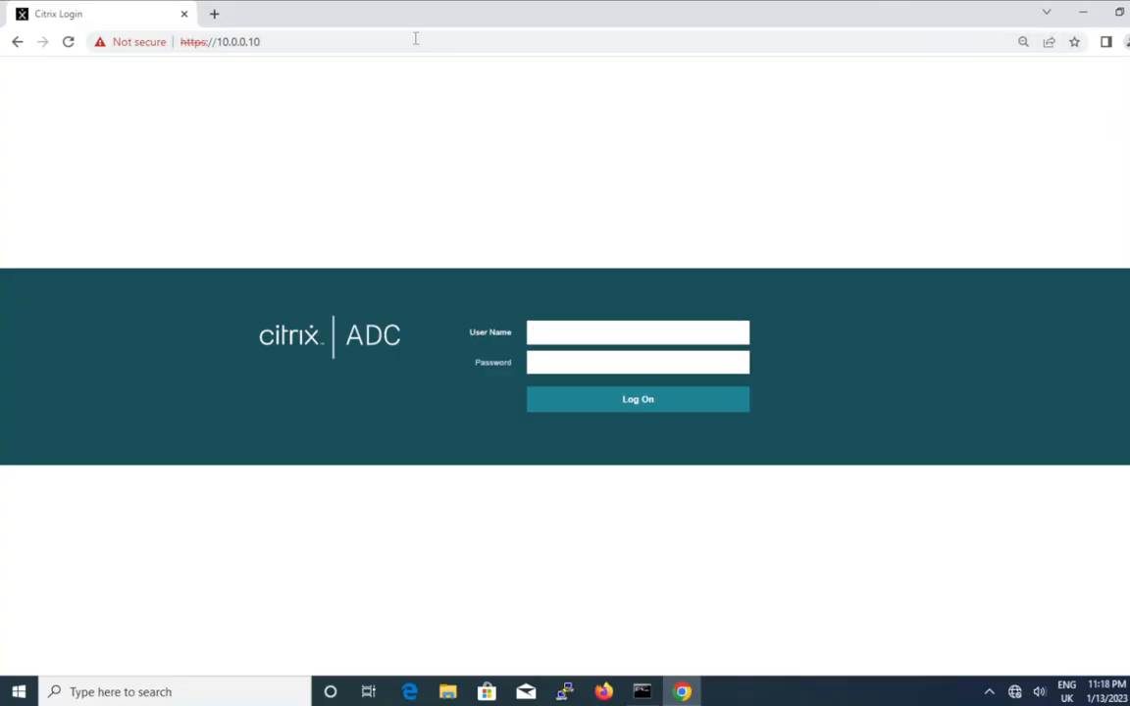
click(69, 42)
click(574, 334)
text(nsroot)
key(Tab)
key(Return)
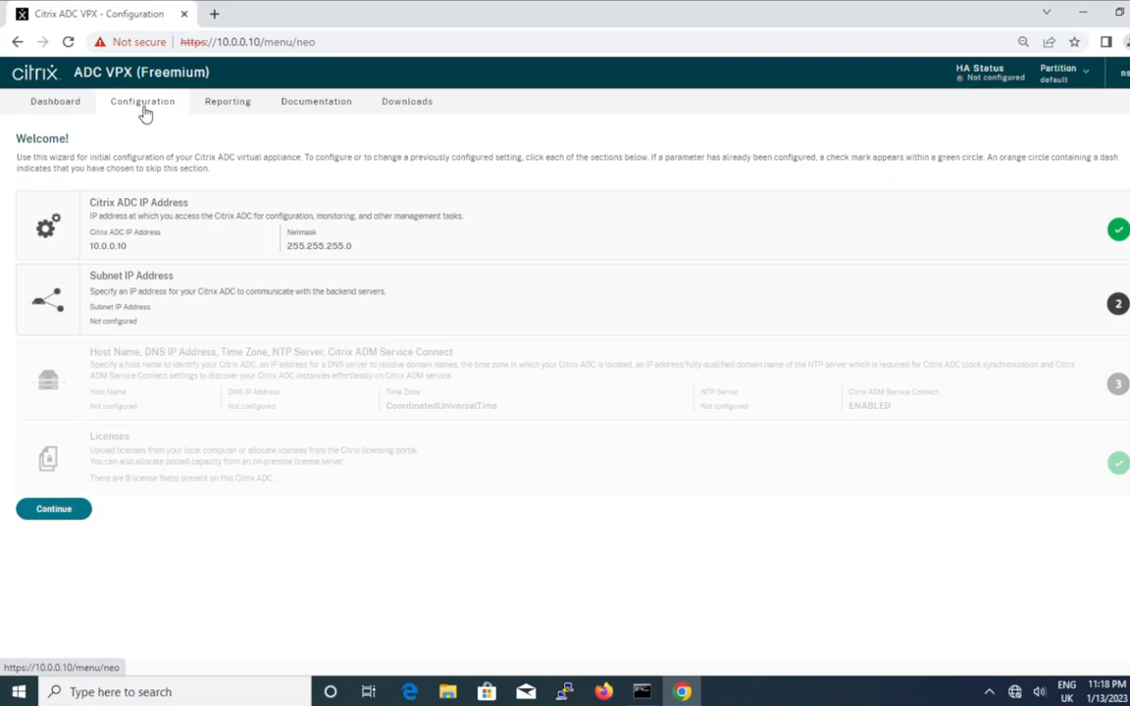
Step: Skip the initial setup wizard and review the appliance's IP, configuration-change and hardware details
click(48, 515)
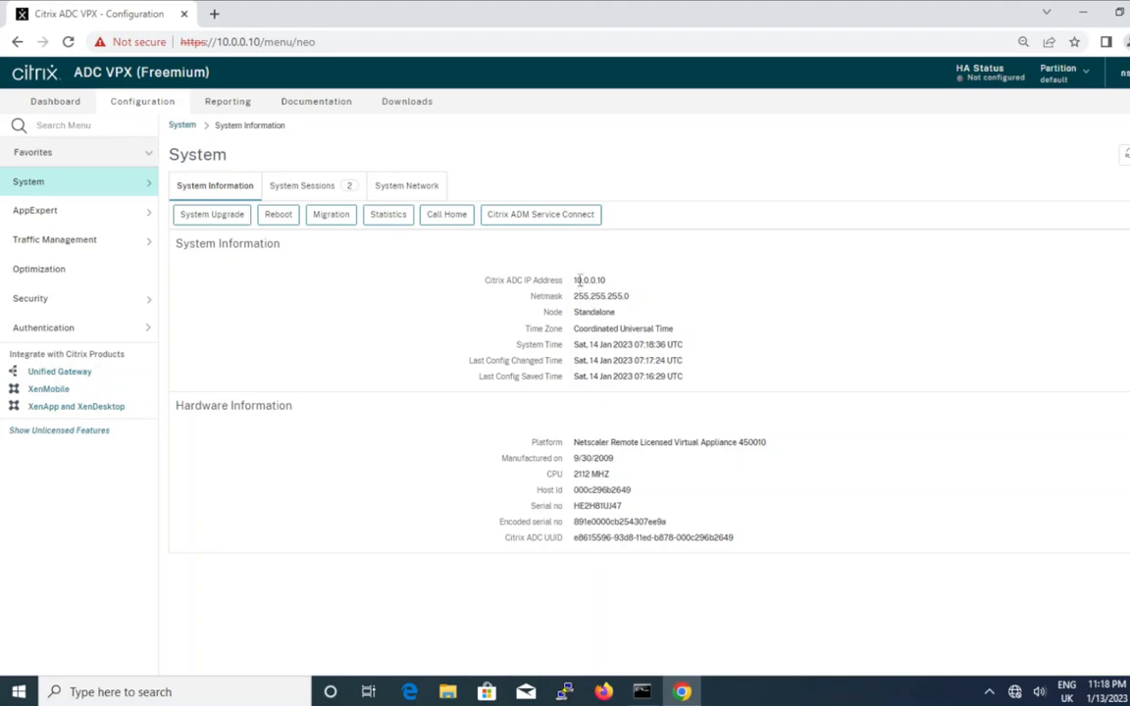
drag(575, 281, 615, 313)
drag(575, 353, 605, 362)
drag(575, 442, 687, 537)
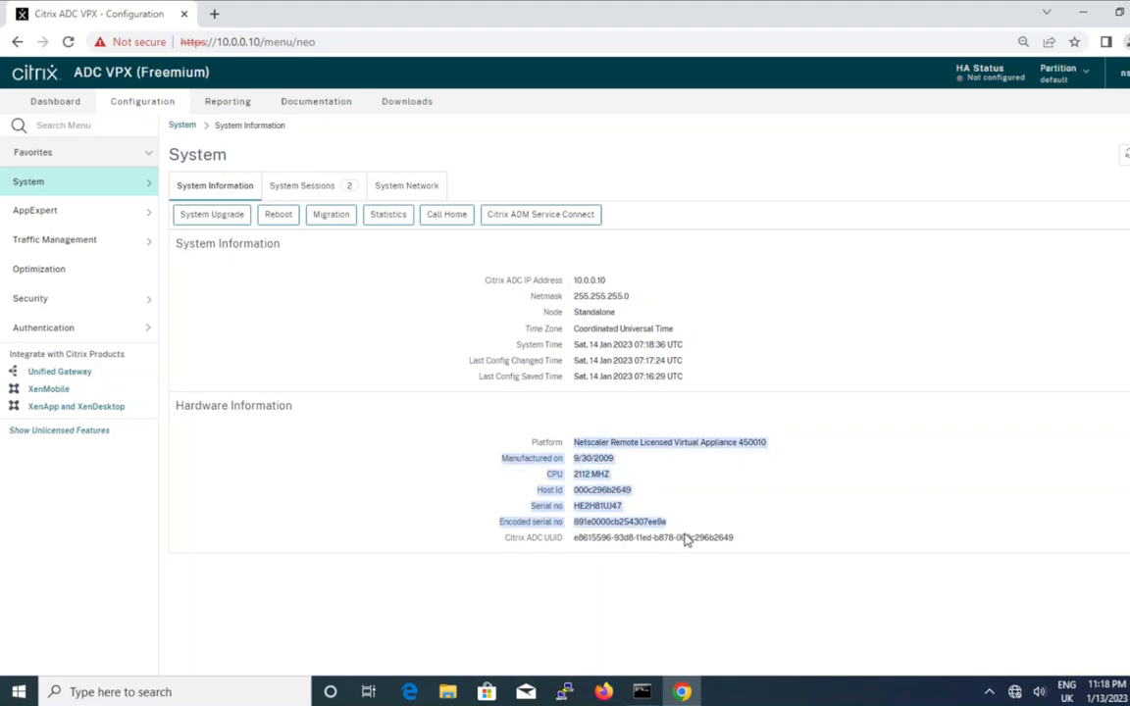
Step: Check the active system sessions, then list network interfaces, confirming VMXNET3 0/1 and 1/1 are up
click(331, 196)
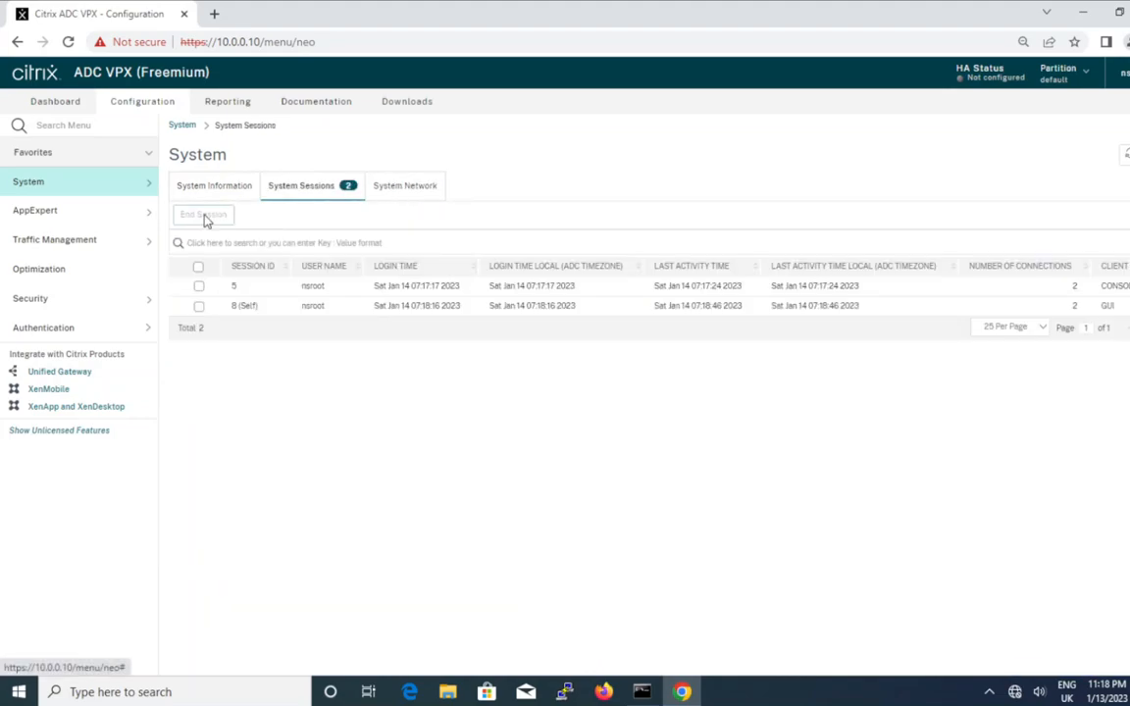
click(139, 186)
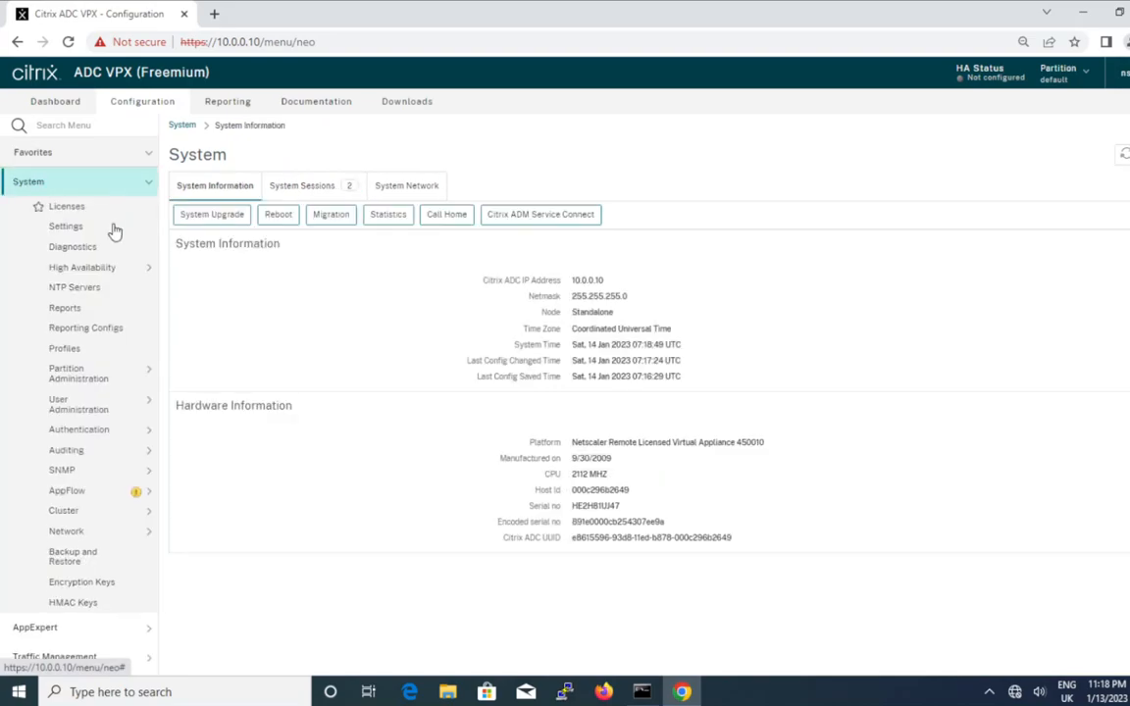
click(77, 533)
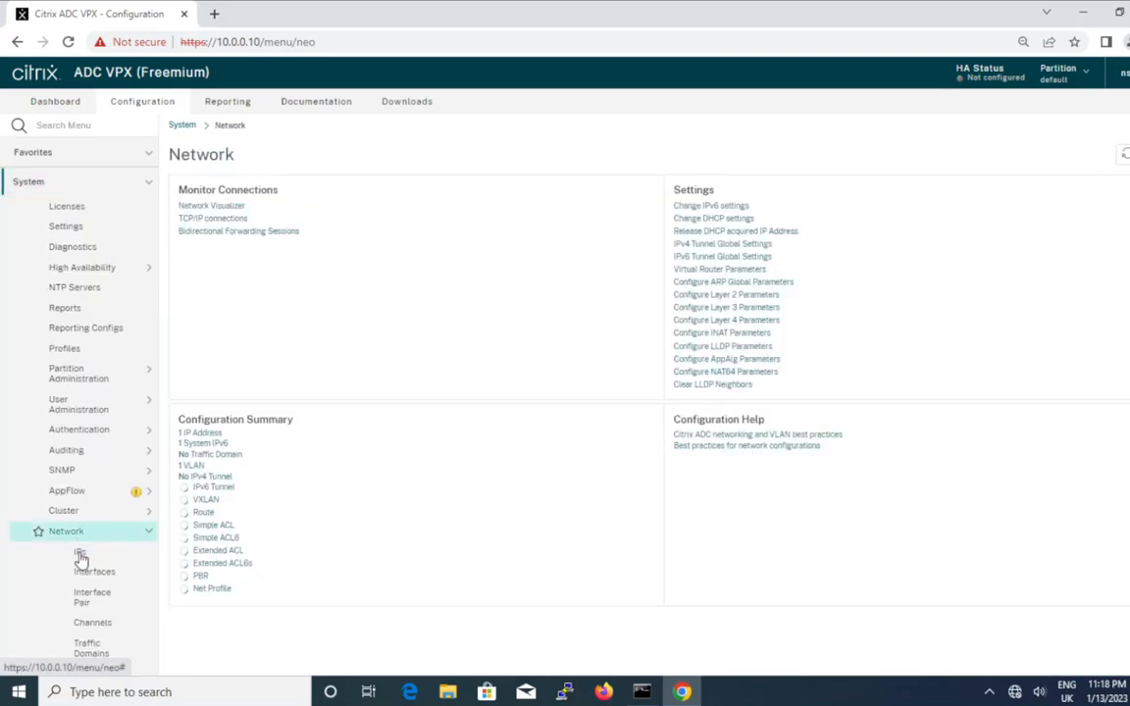
click(88, 576)
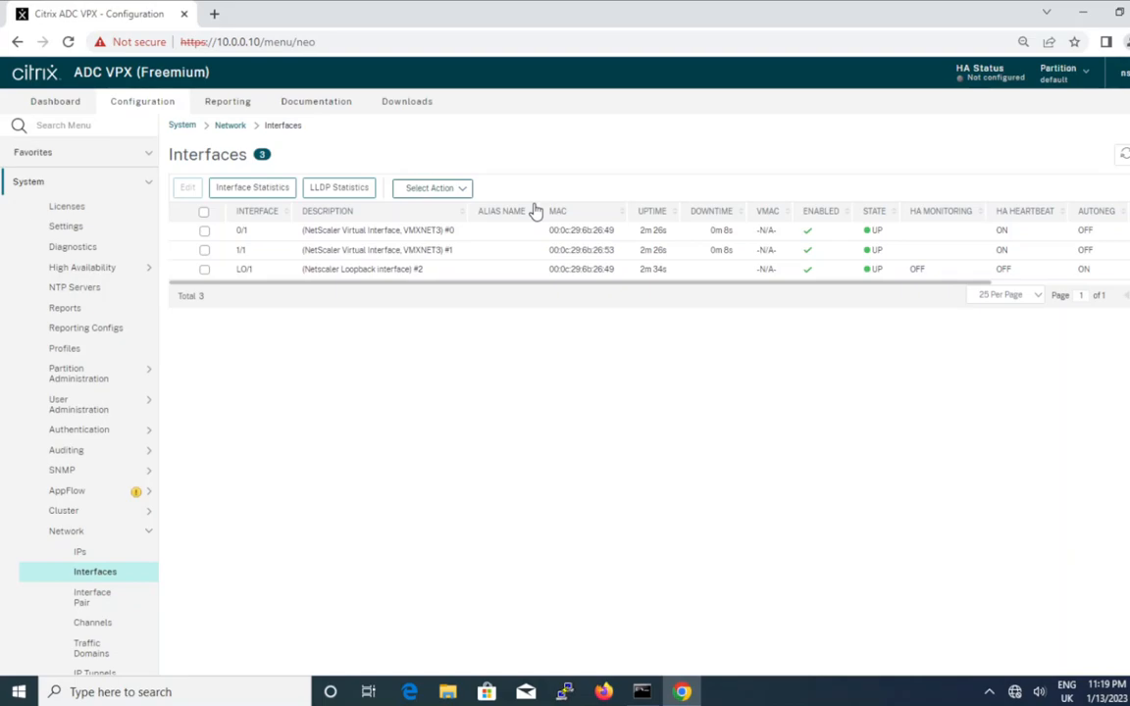
Step: Check the licensed features, then return to the System Information page for 10.0.0.10
click(83, 213)
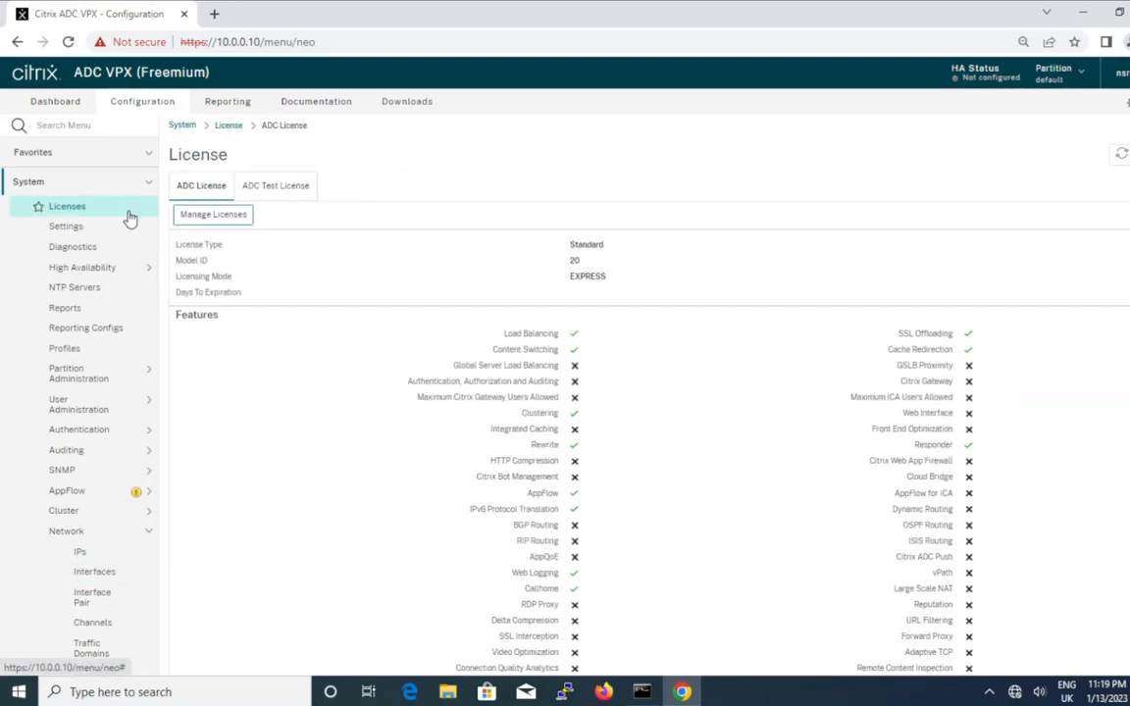
click(102, 186)
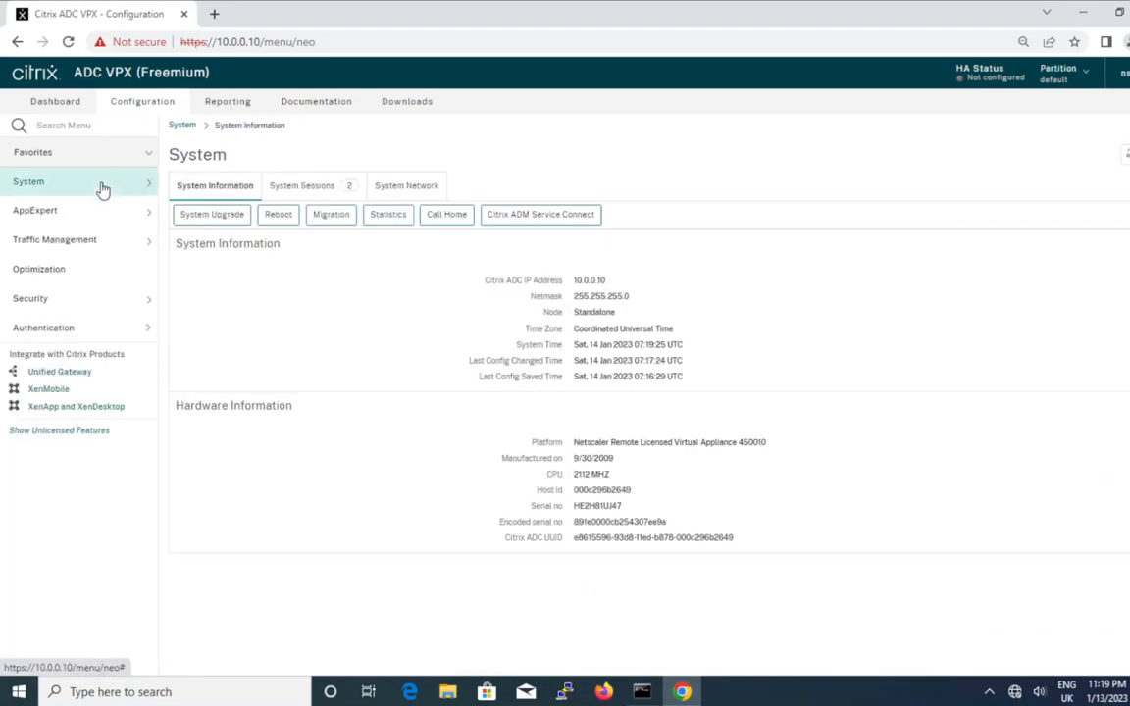
click(102, 187)
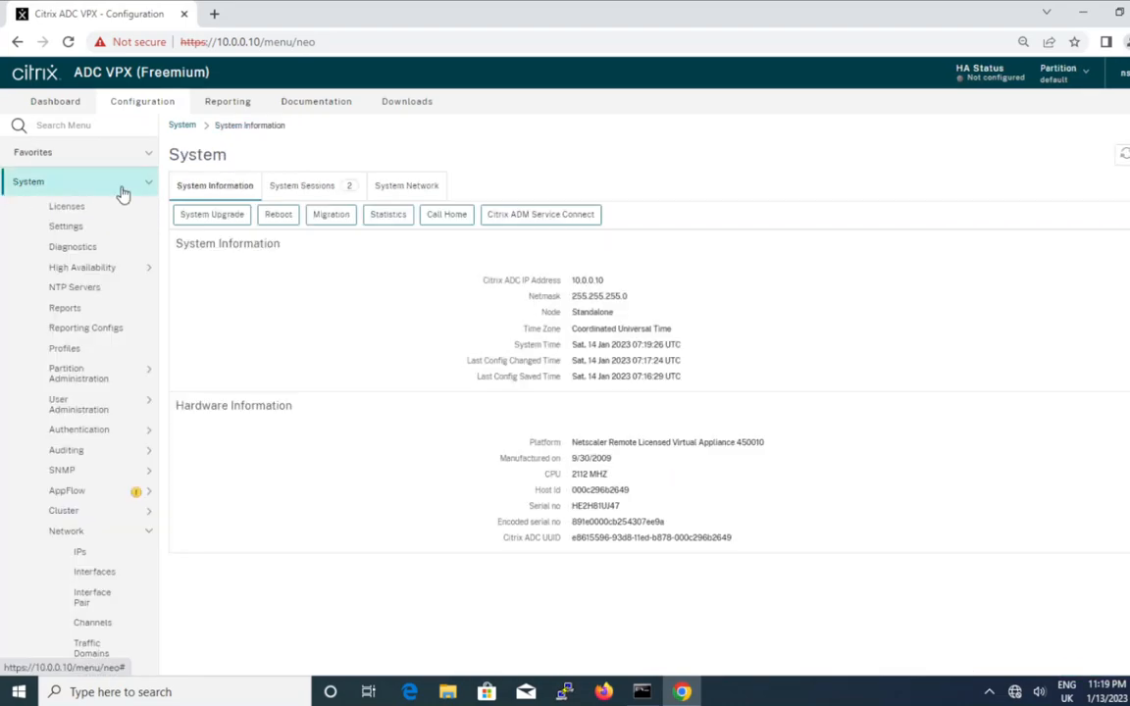